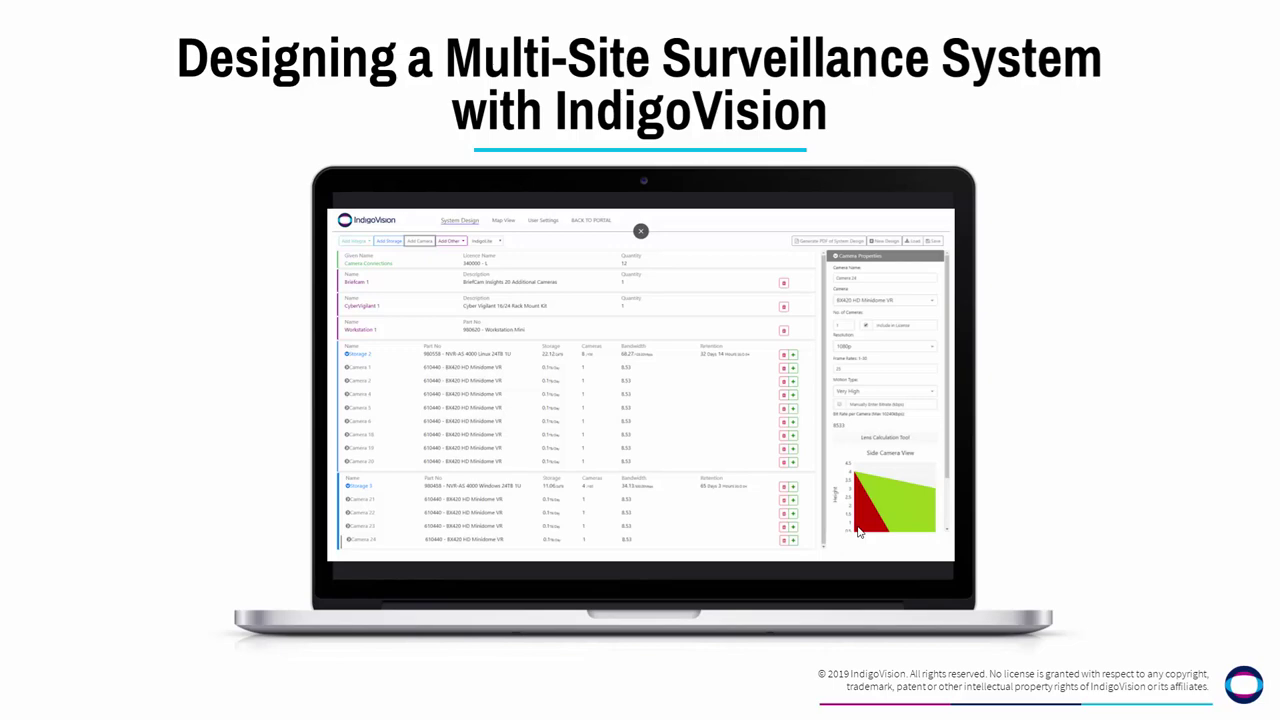
click(834, 152)
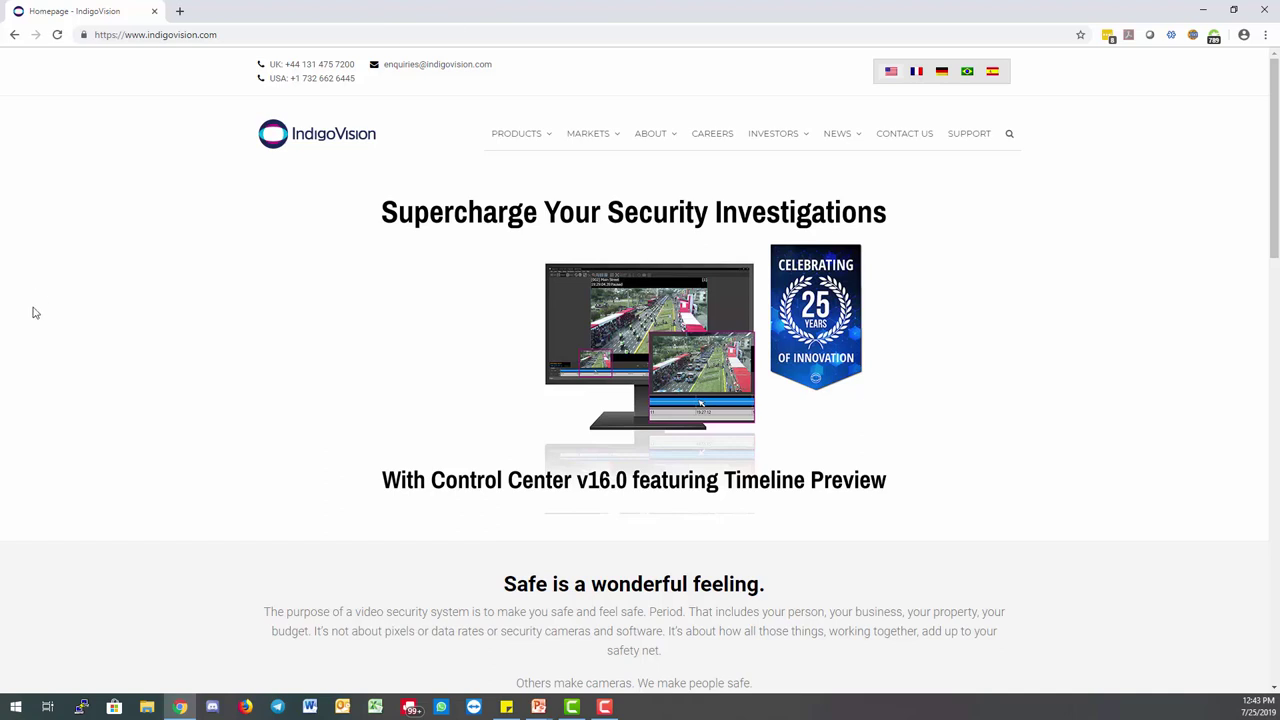
Step: Log in to the IndigoVision Partner Portal and launch the System Design Tool from its Tools page
click(974, 140)
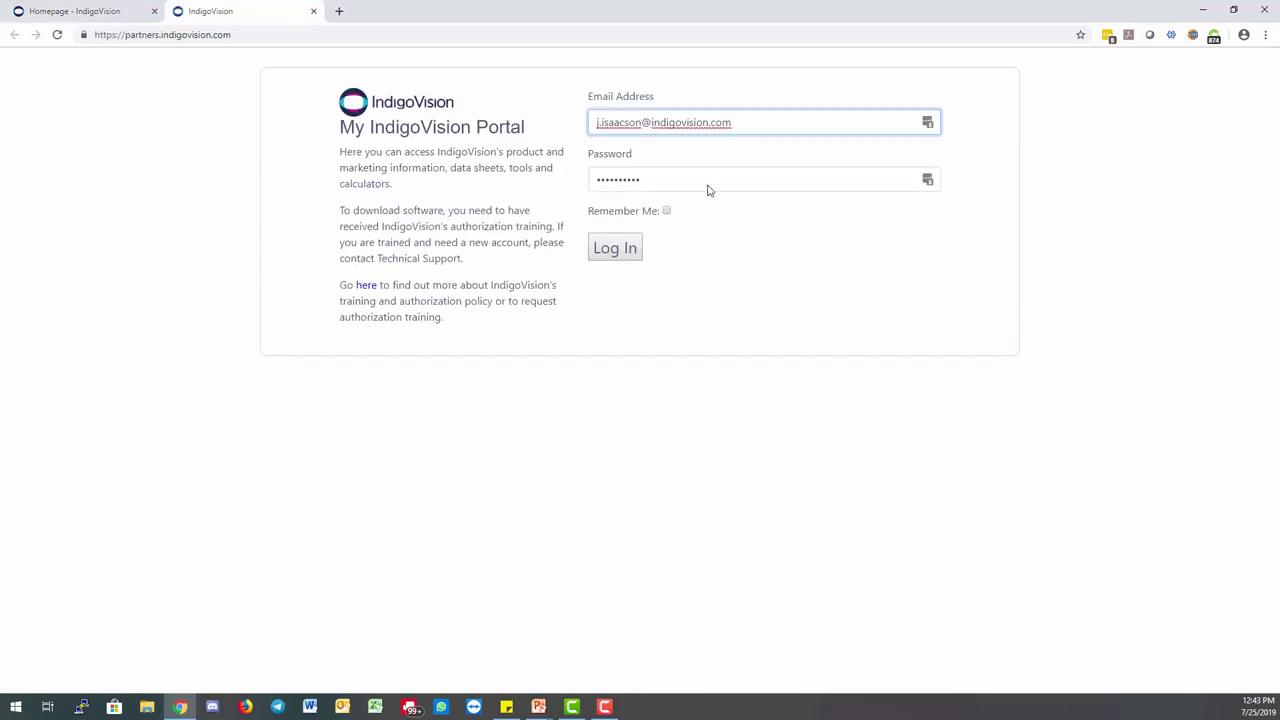
click(611, 247)
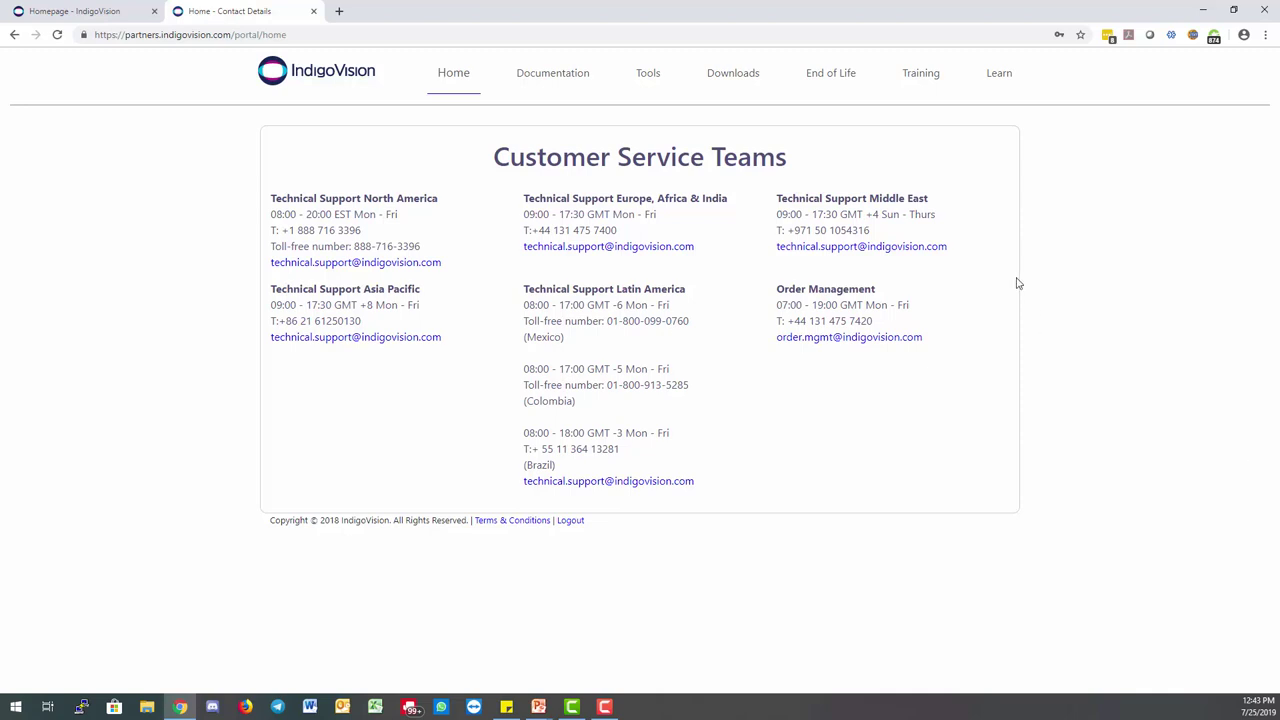
click(648, 78)
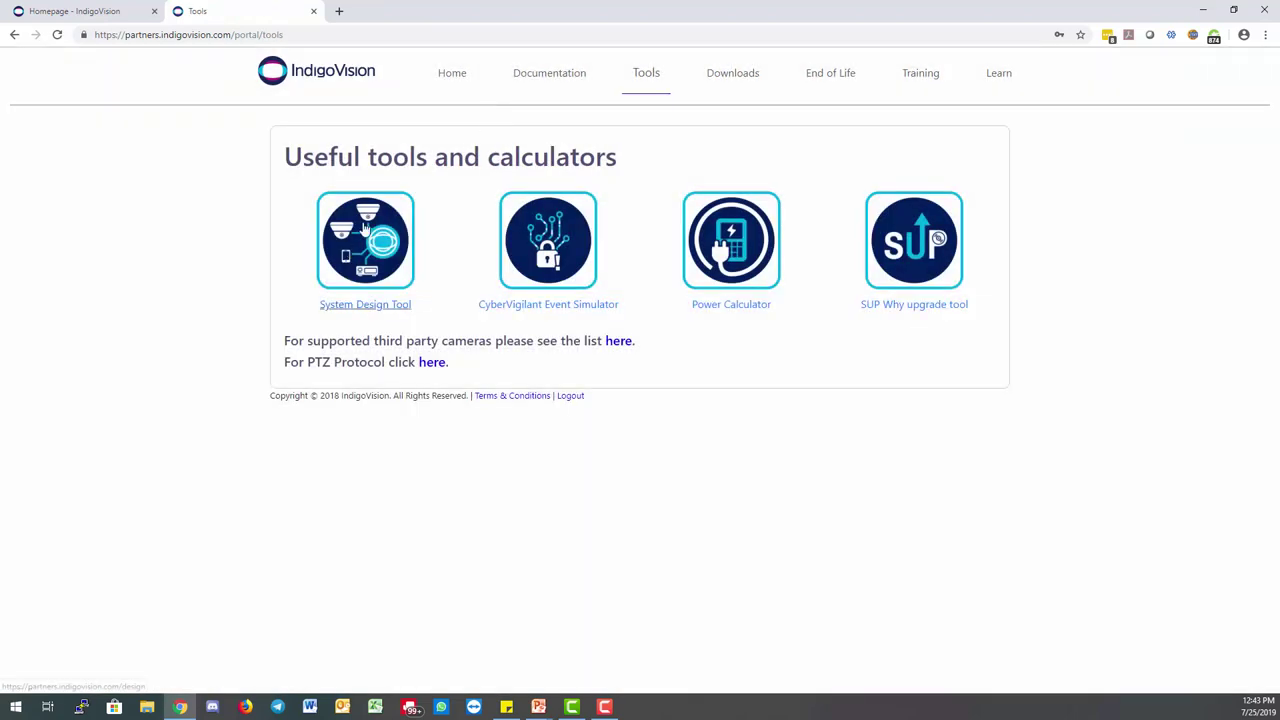
click(368, 224)
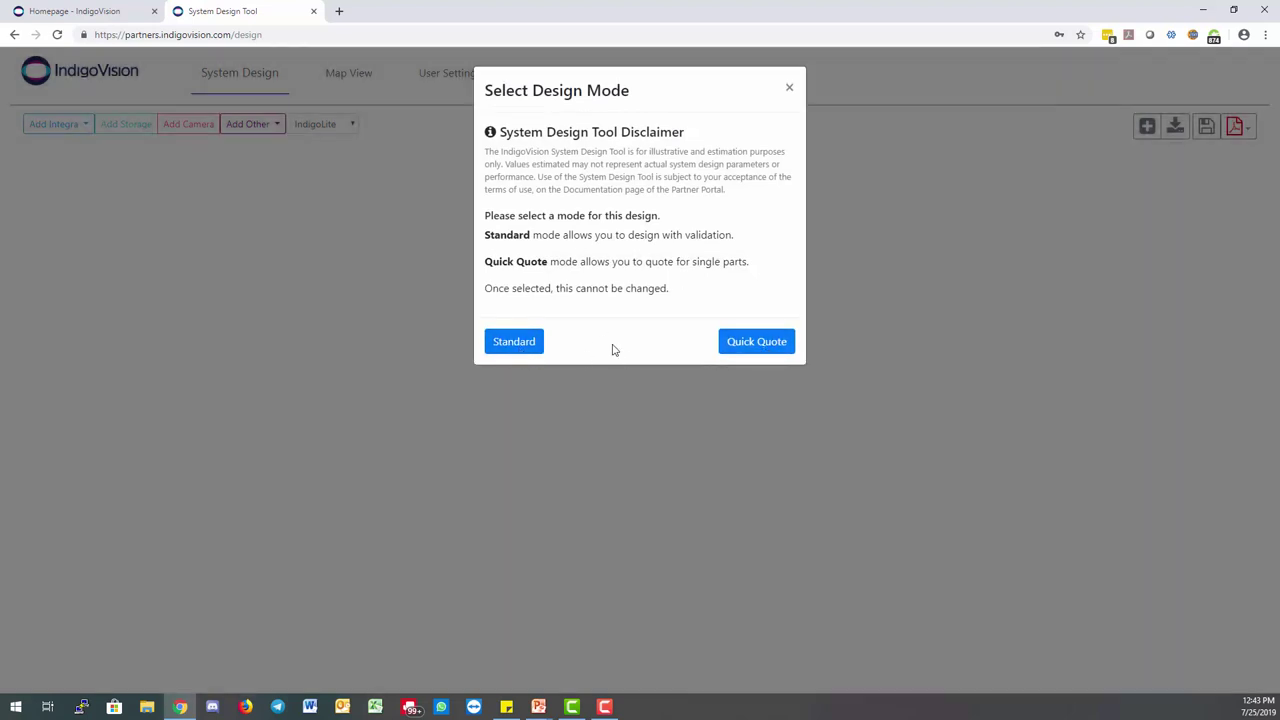
Step: Start a Standard-mode design and add an Integra 16, 12TB storage unit
click(514, 344)
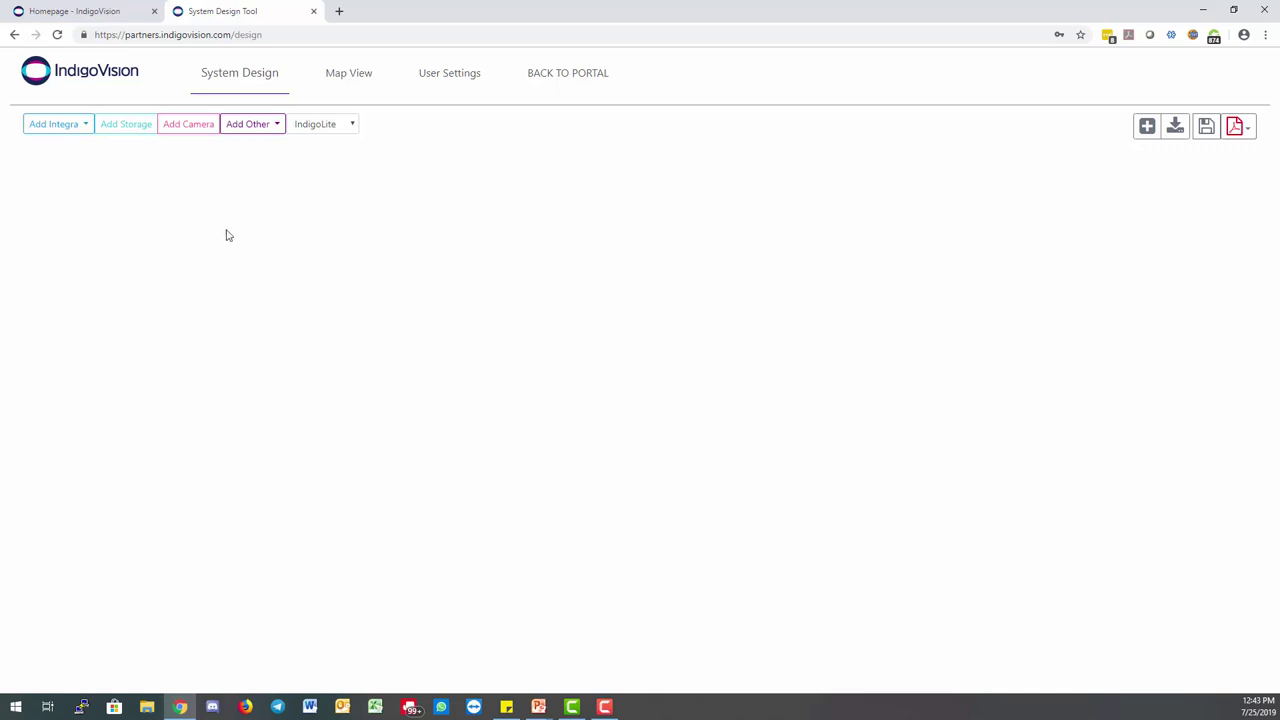
click(86, 126)
click(72, 155)
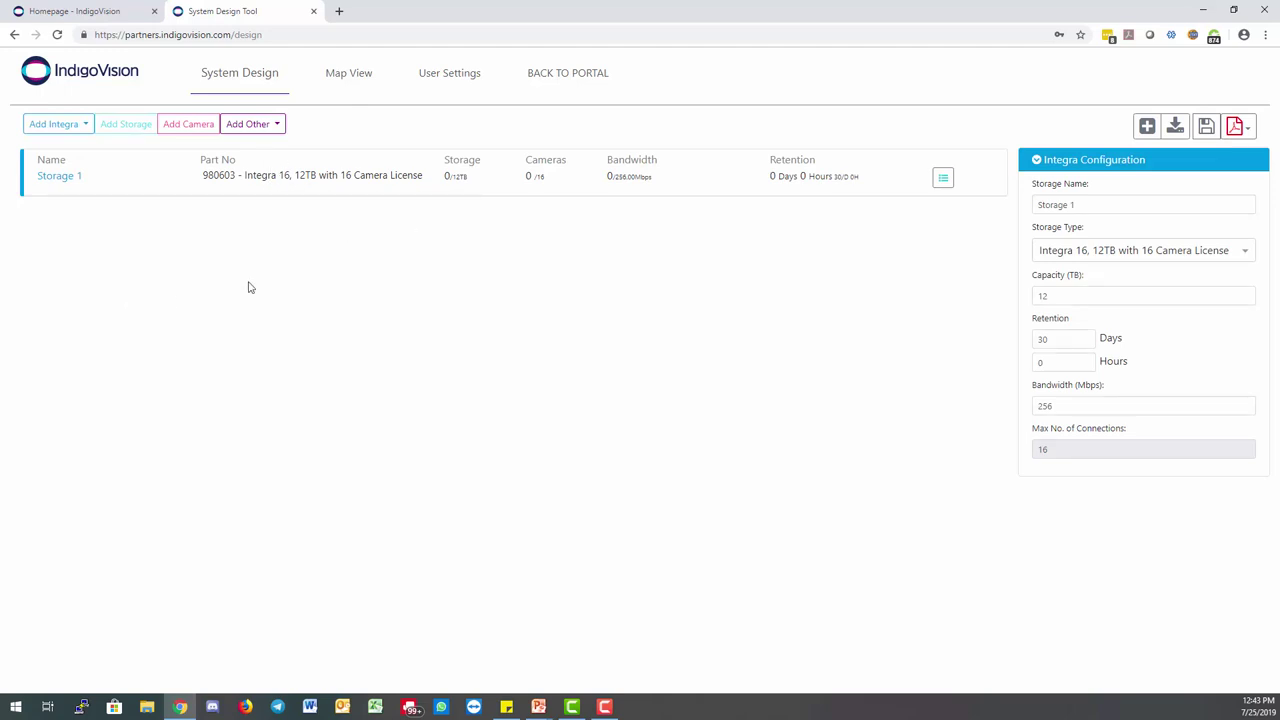
Step: Add a camera set of 10 BX420 HD Minidome VR cameras under Storage 1
click(195, 127)
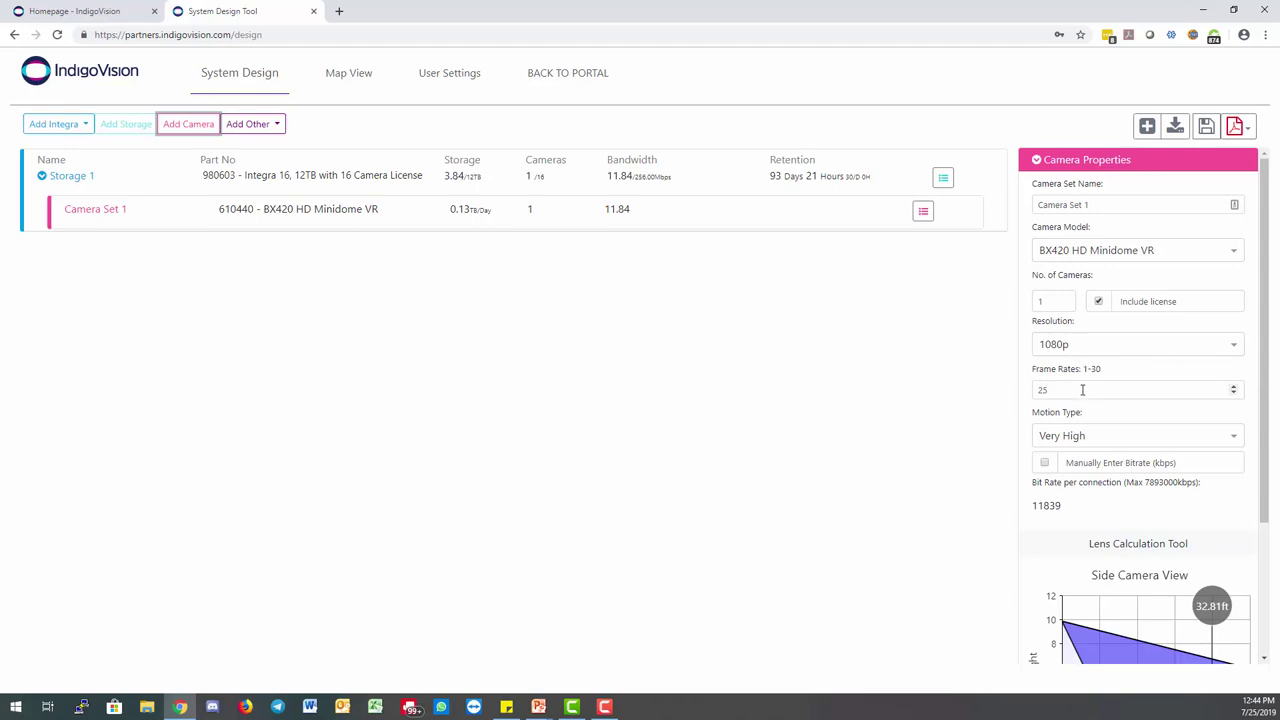
double_click(1043, 300)
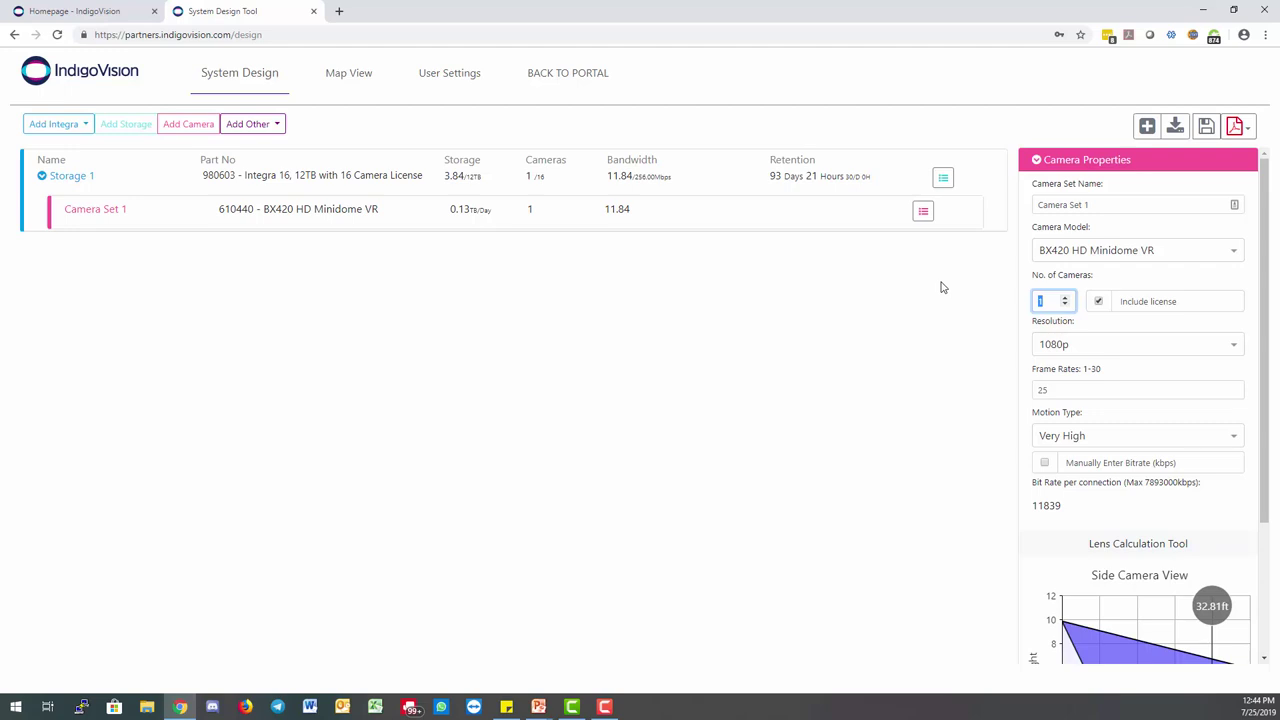
text(10)
key(Tab)
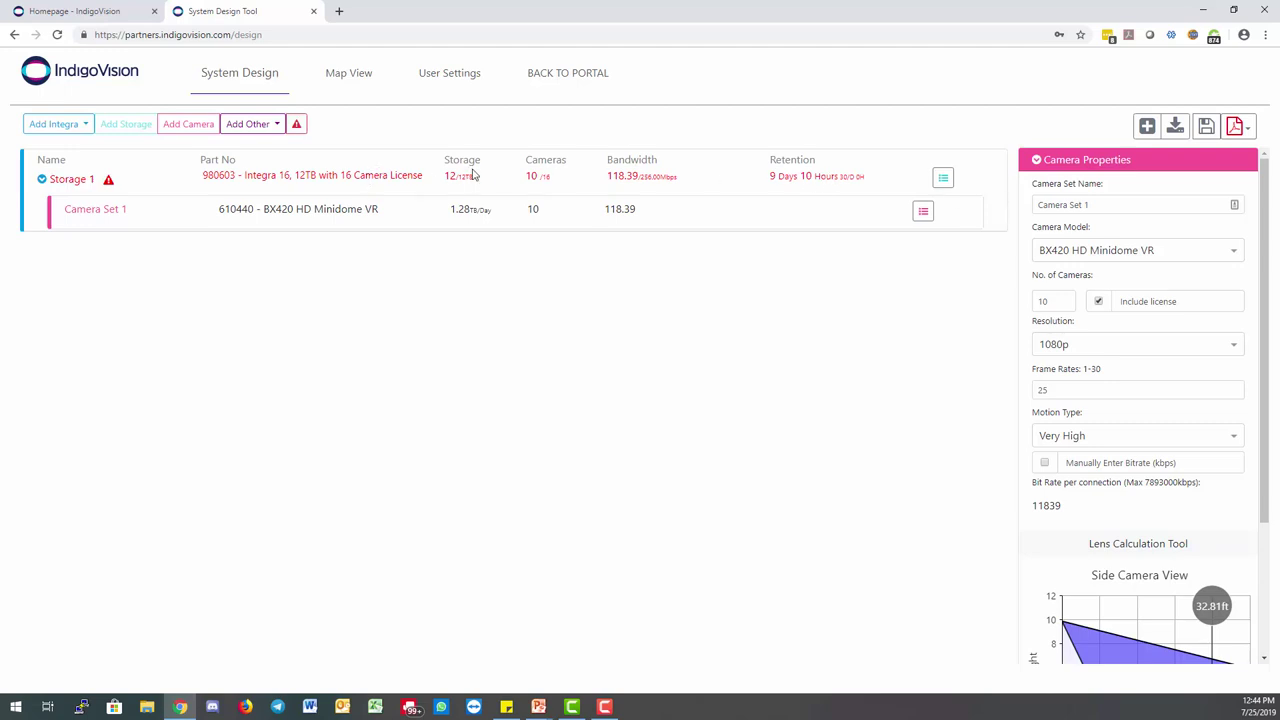
Step: Change Storage 1's storage type to Integra 24, 24TB
click(394, 175)
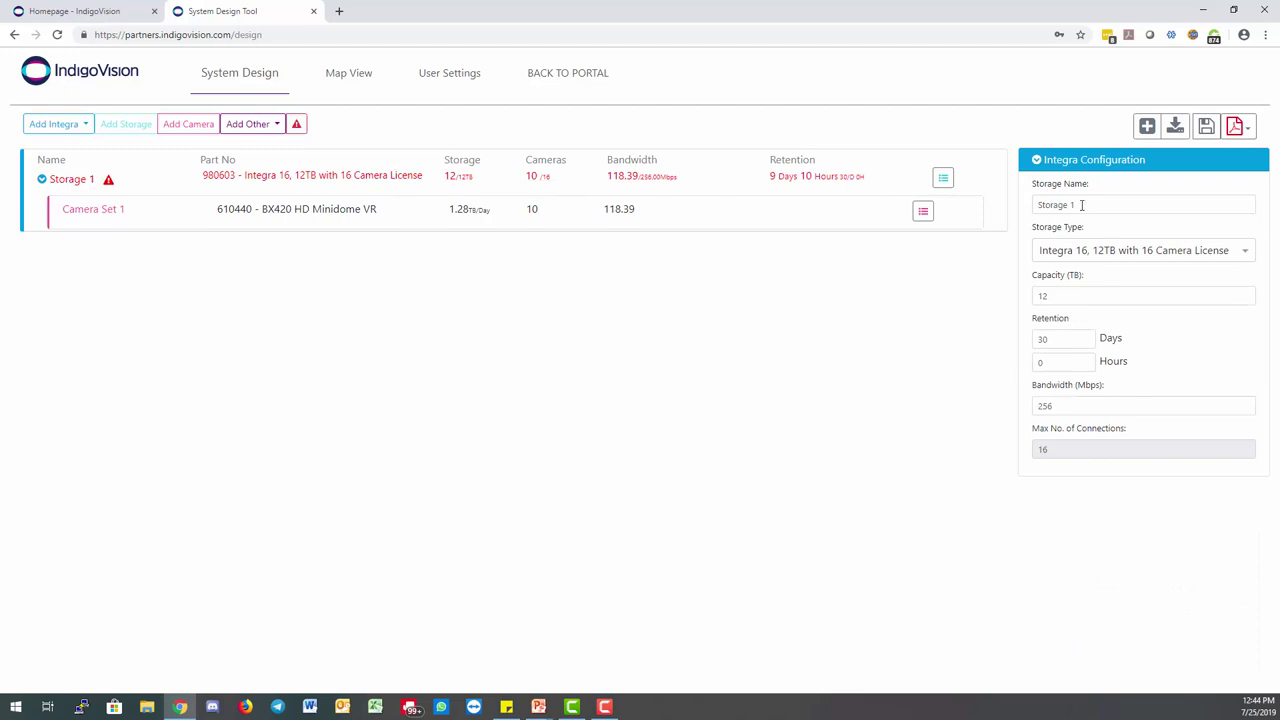
click(1224, 258)
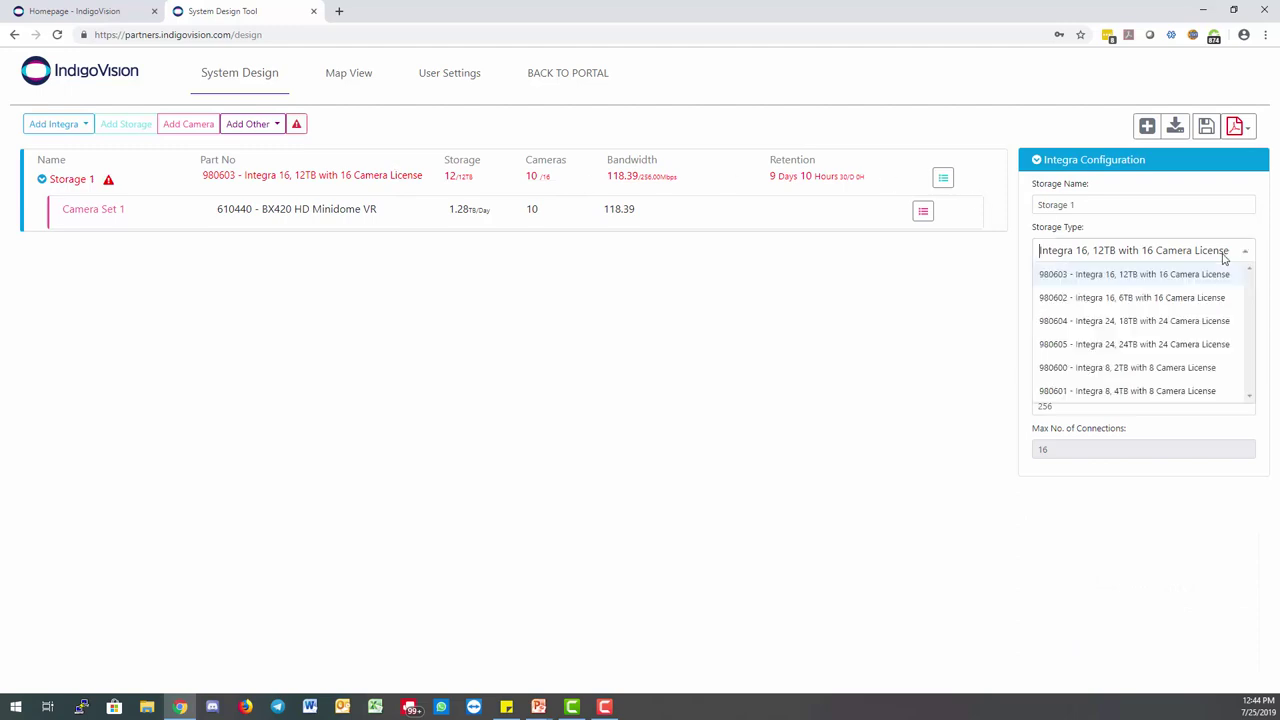
click(1212, 345)
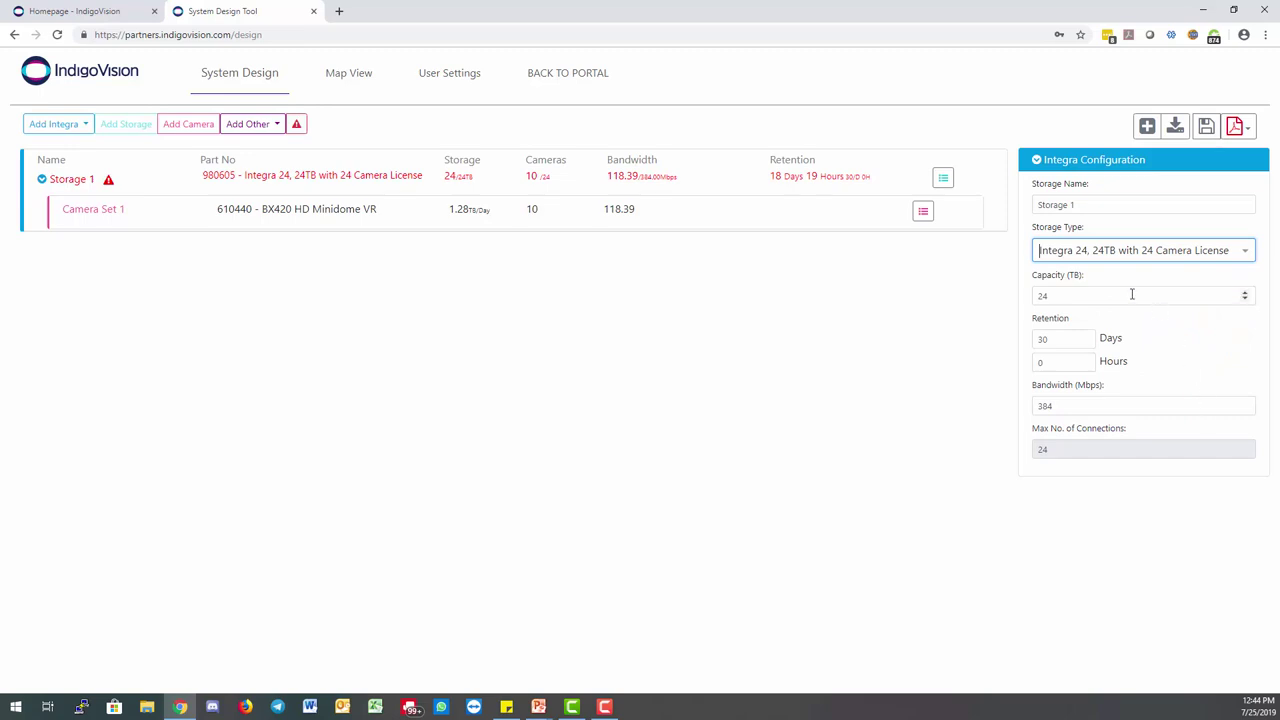
click(1140, 252)
click(1199, 355)
Step: Set Camera Set 1 to 15 fps, keeping Very High motion and 1080p resolution
click(694, 225)
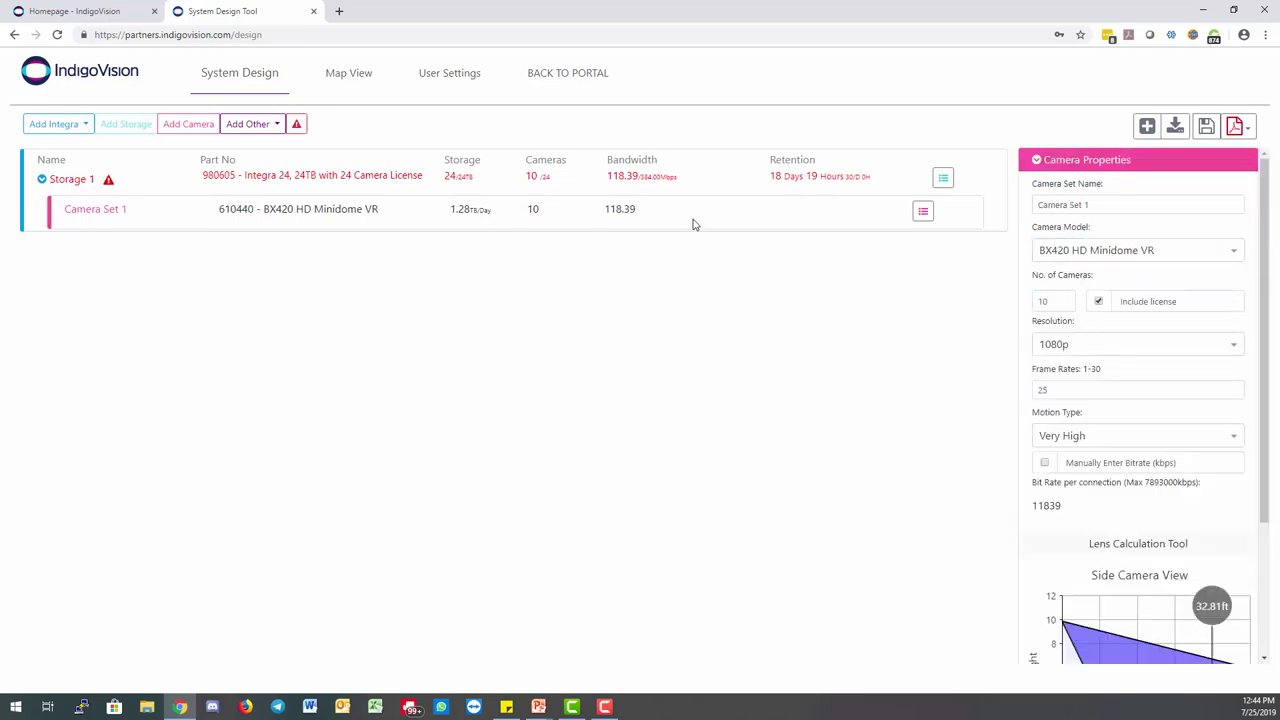
click(1237, 440)
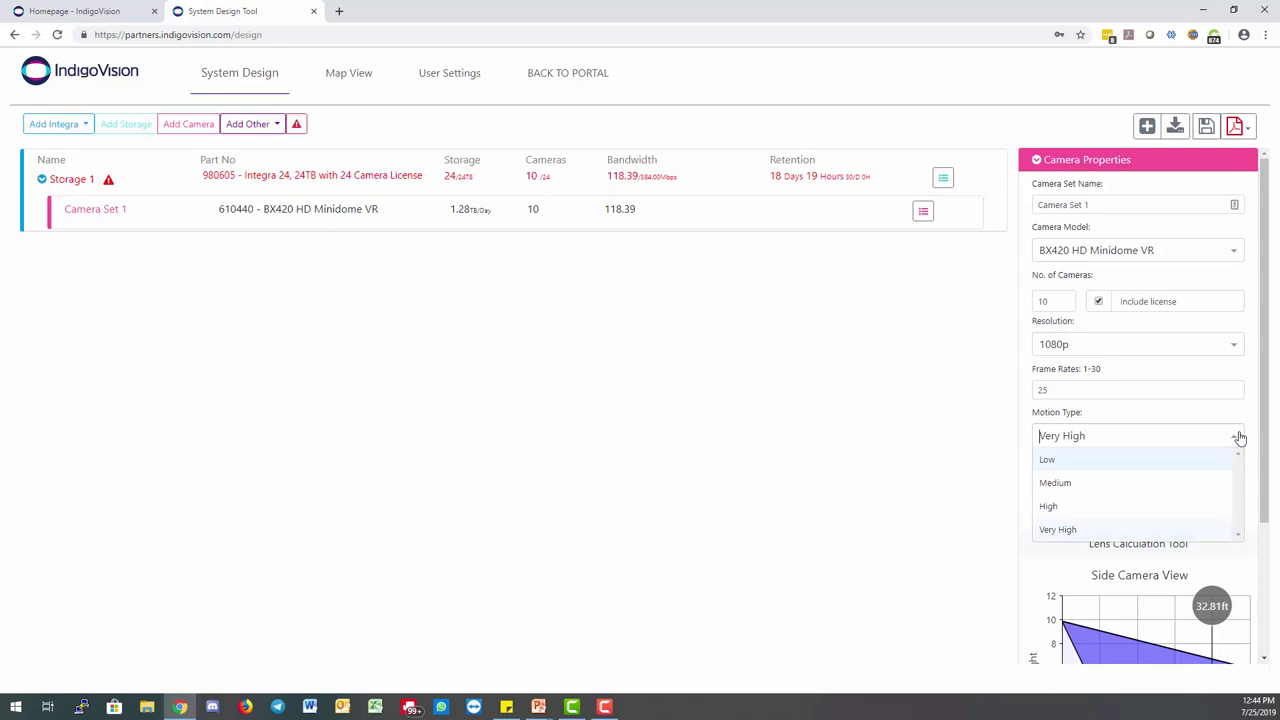
click(1208, 414)
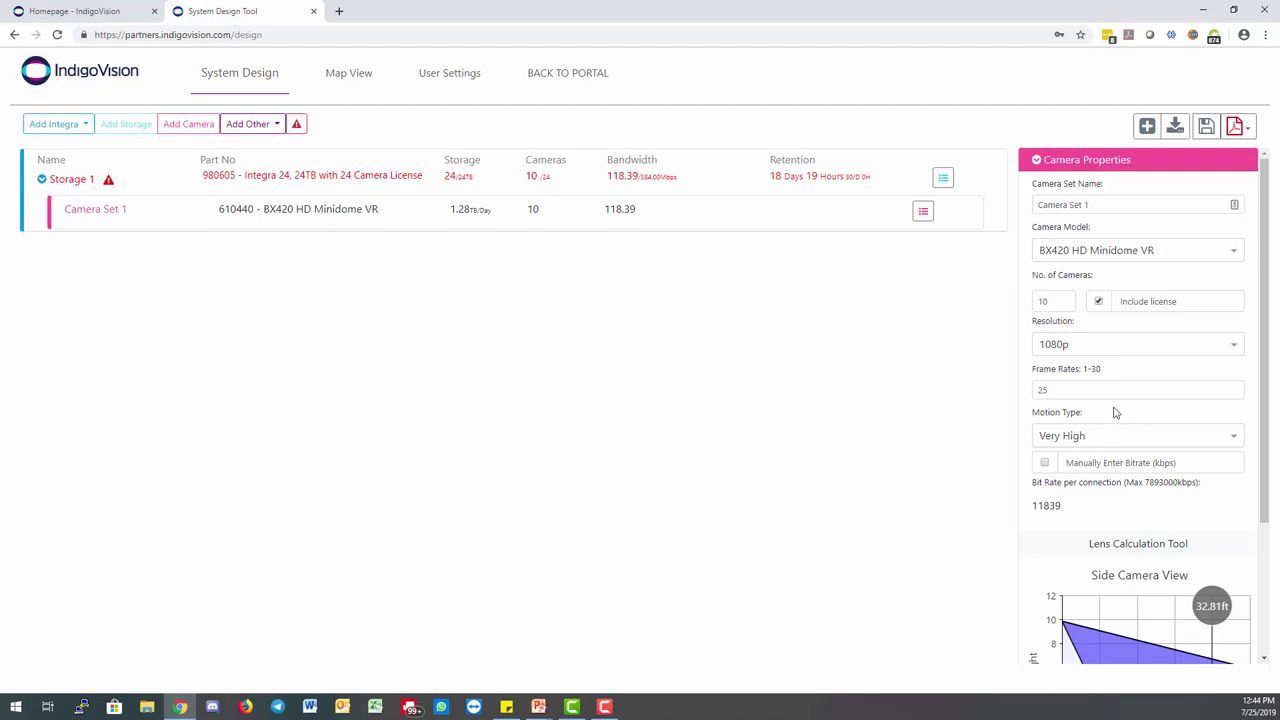
click(1098, 349)
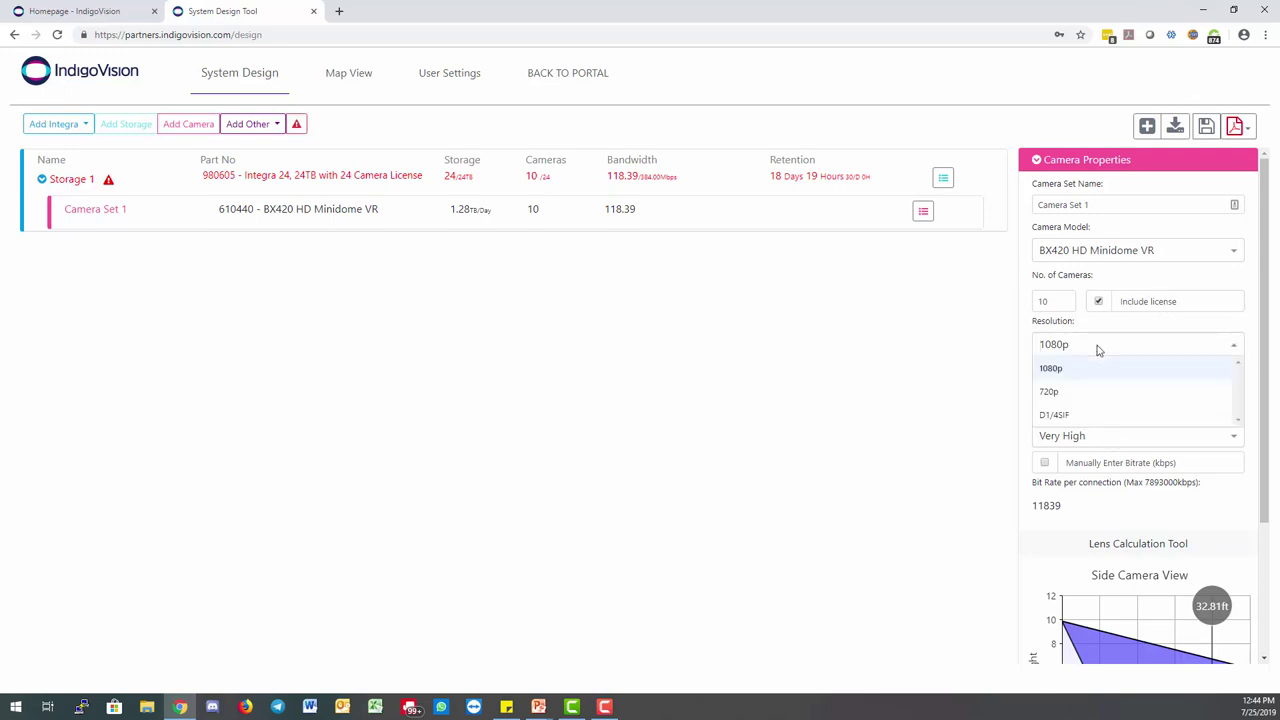
click(1236, 334)
double_click(1082, 390)
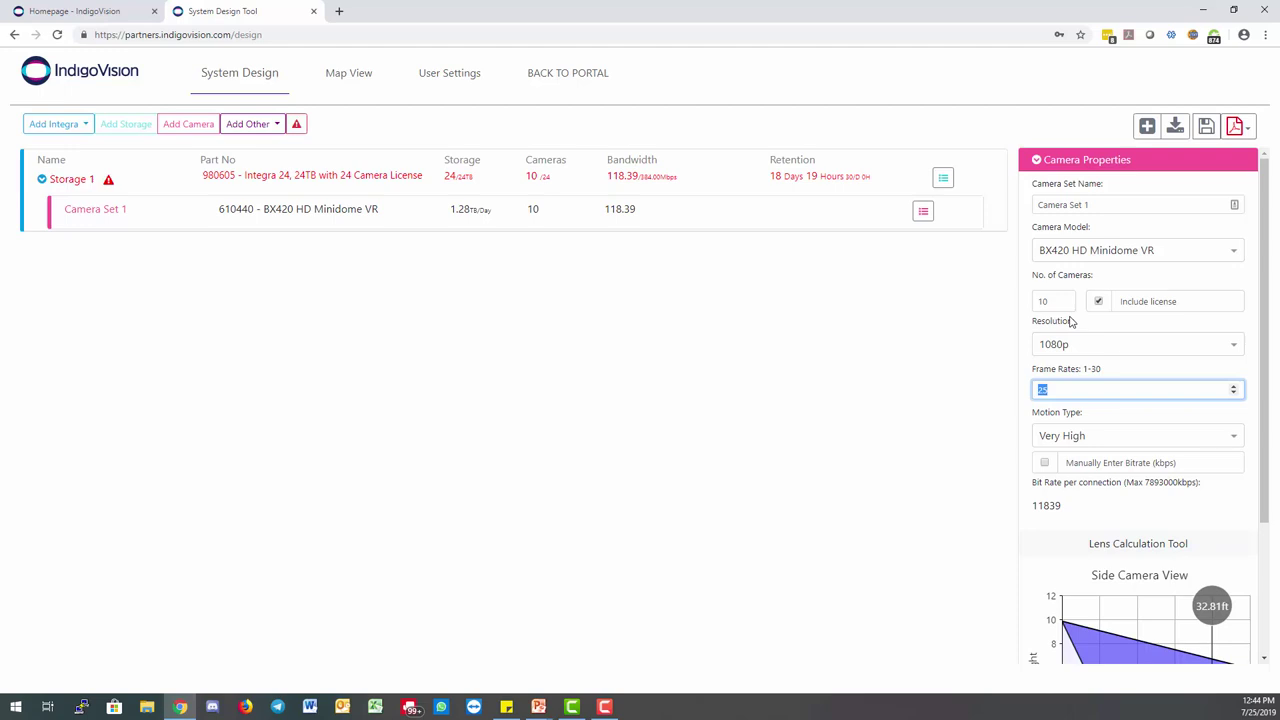
key(Tab)
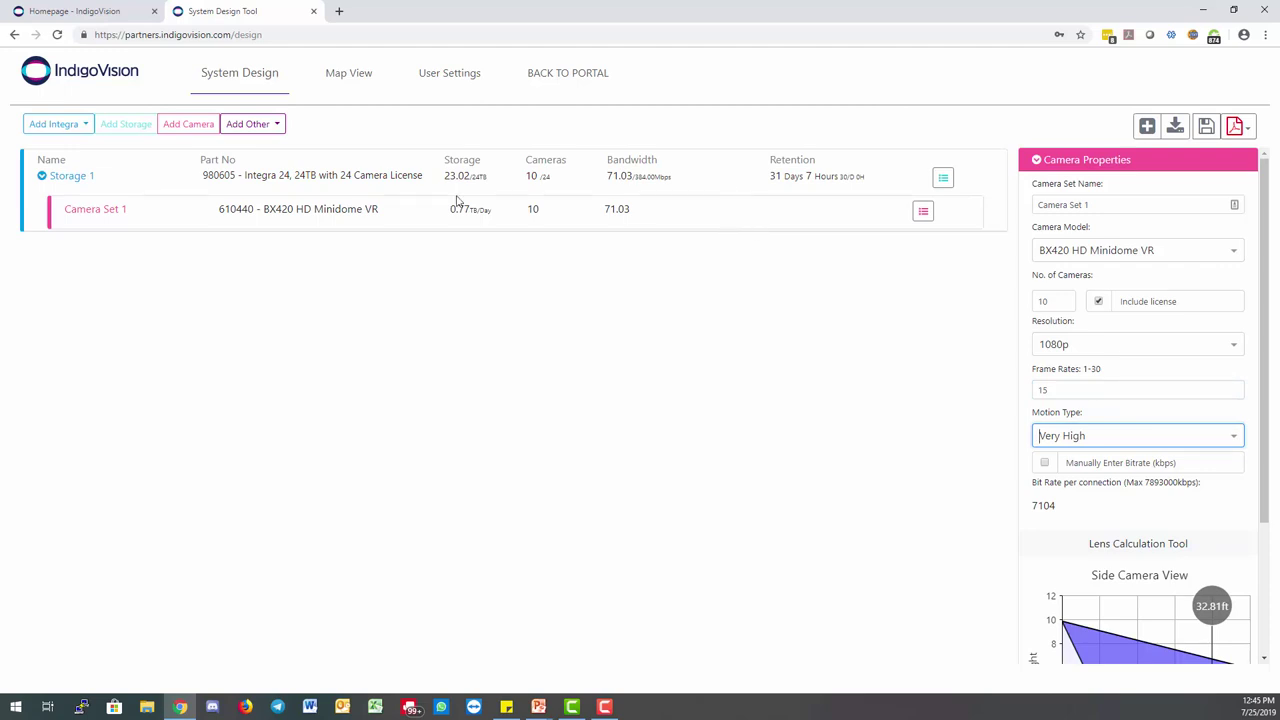
Step: Add 10 BX420 Minidome Bubble Dark accessories to Camera Set 1
click(923, 213)
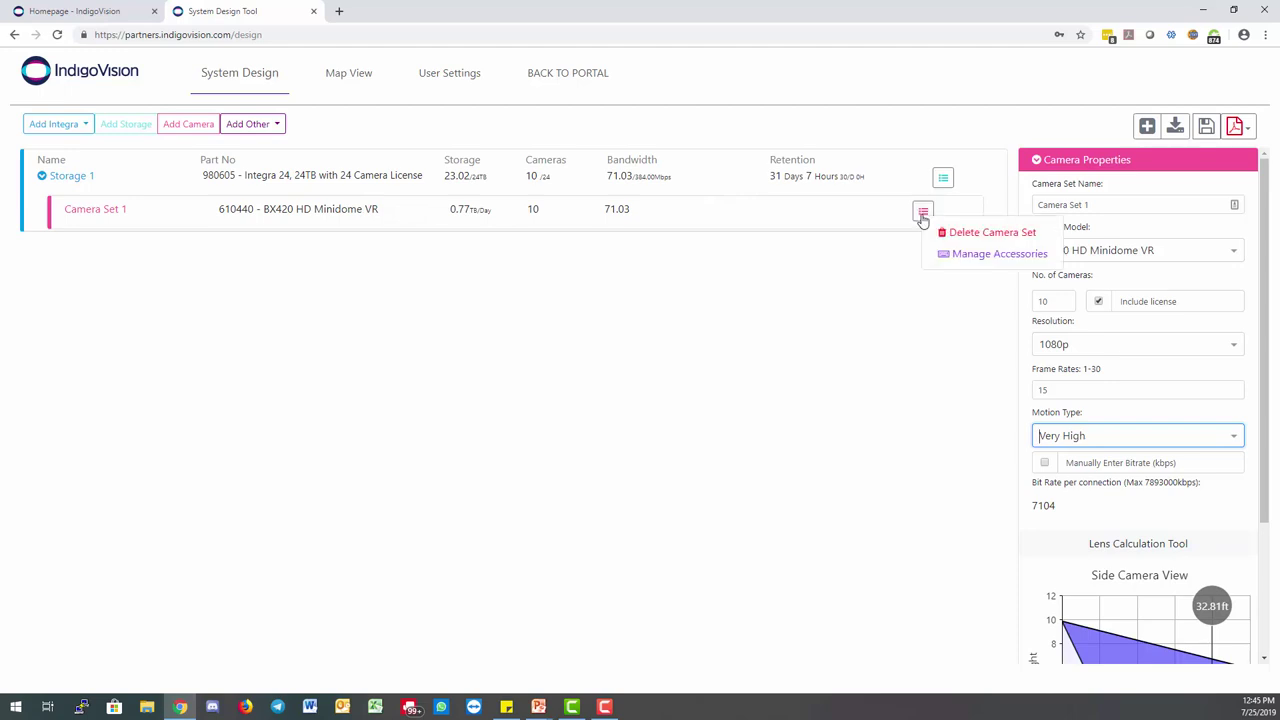
click(1017, 258)
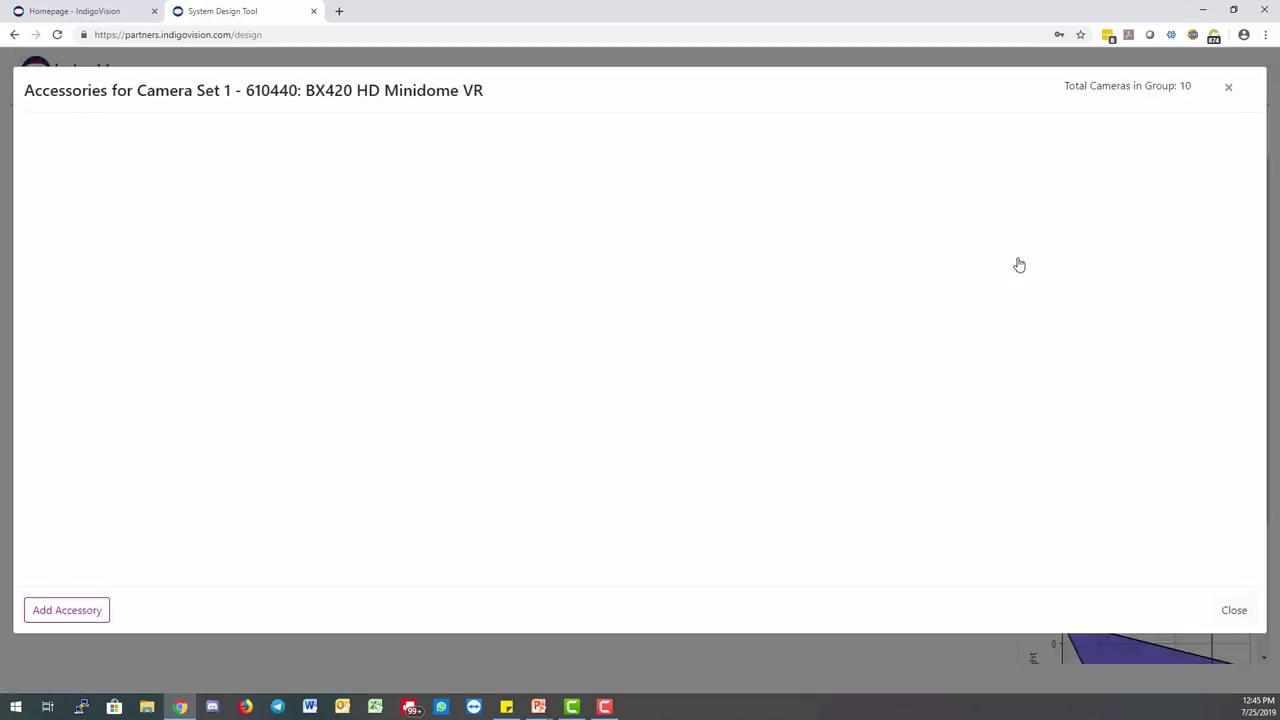
click(84, 613)
click(1085, 228)
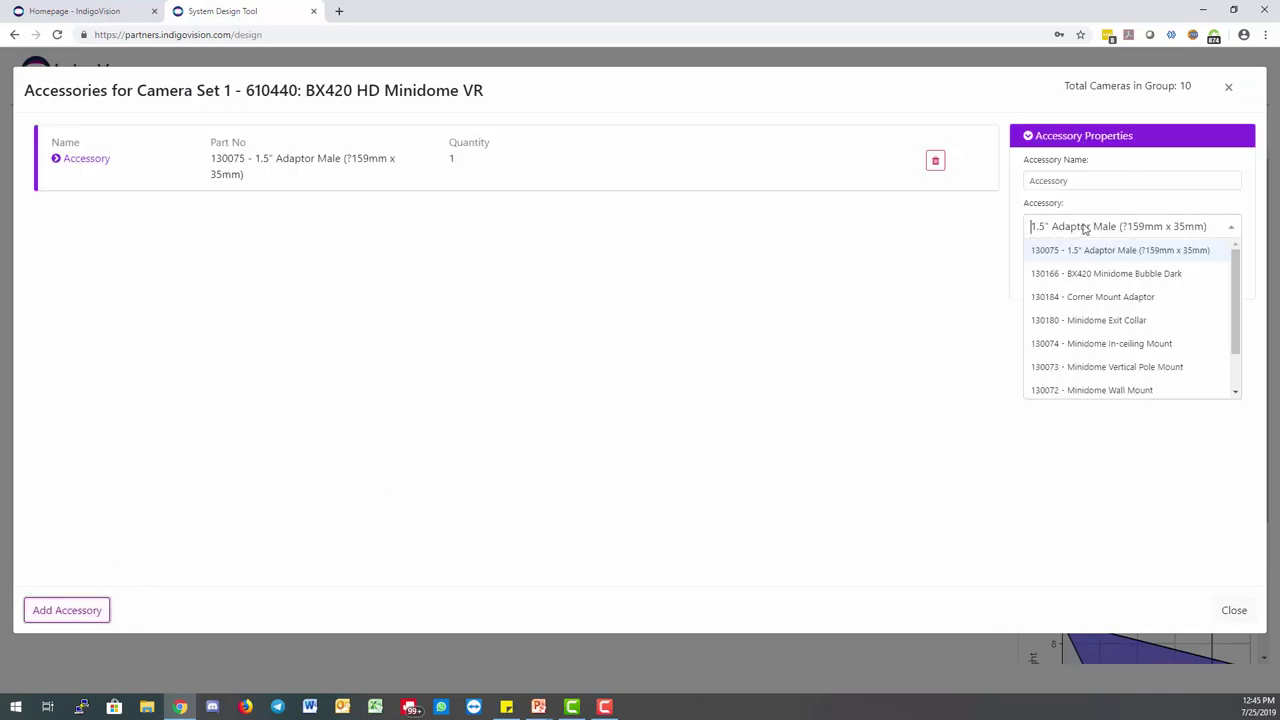
click(1166, 276)
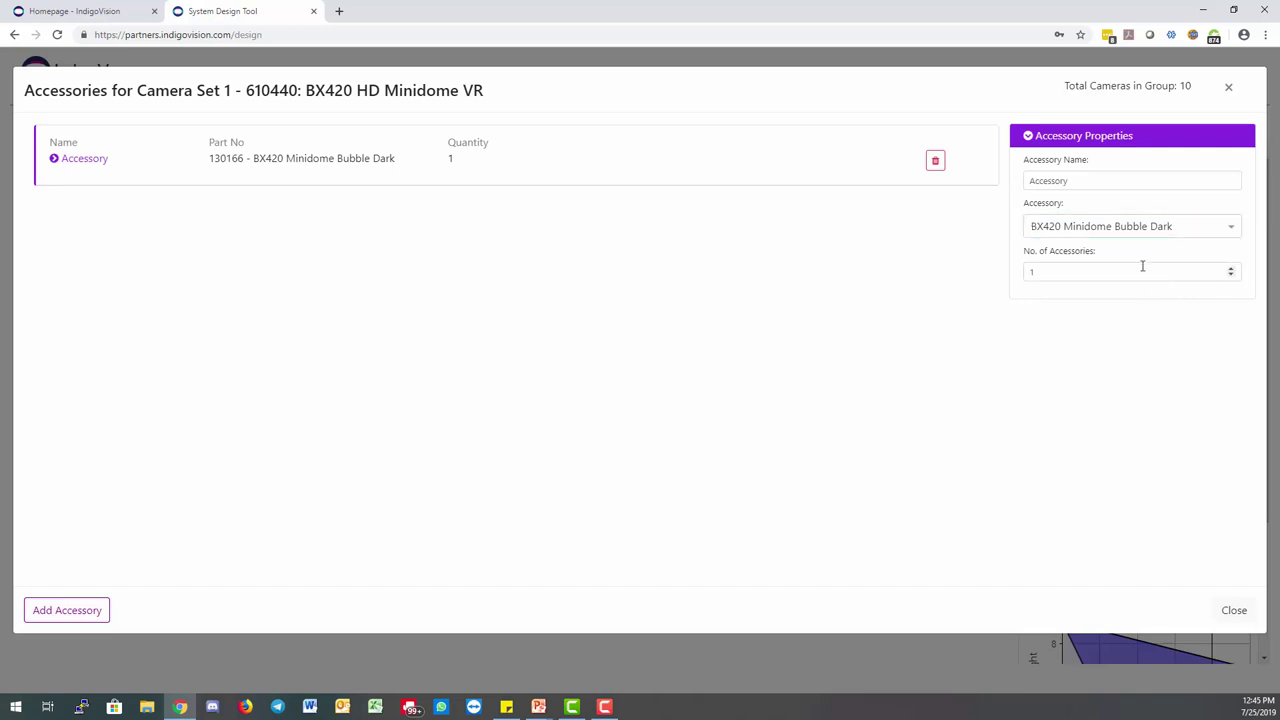
double_click(1140, 268)
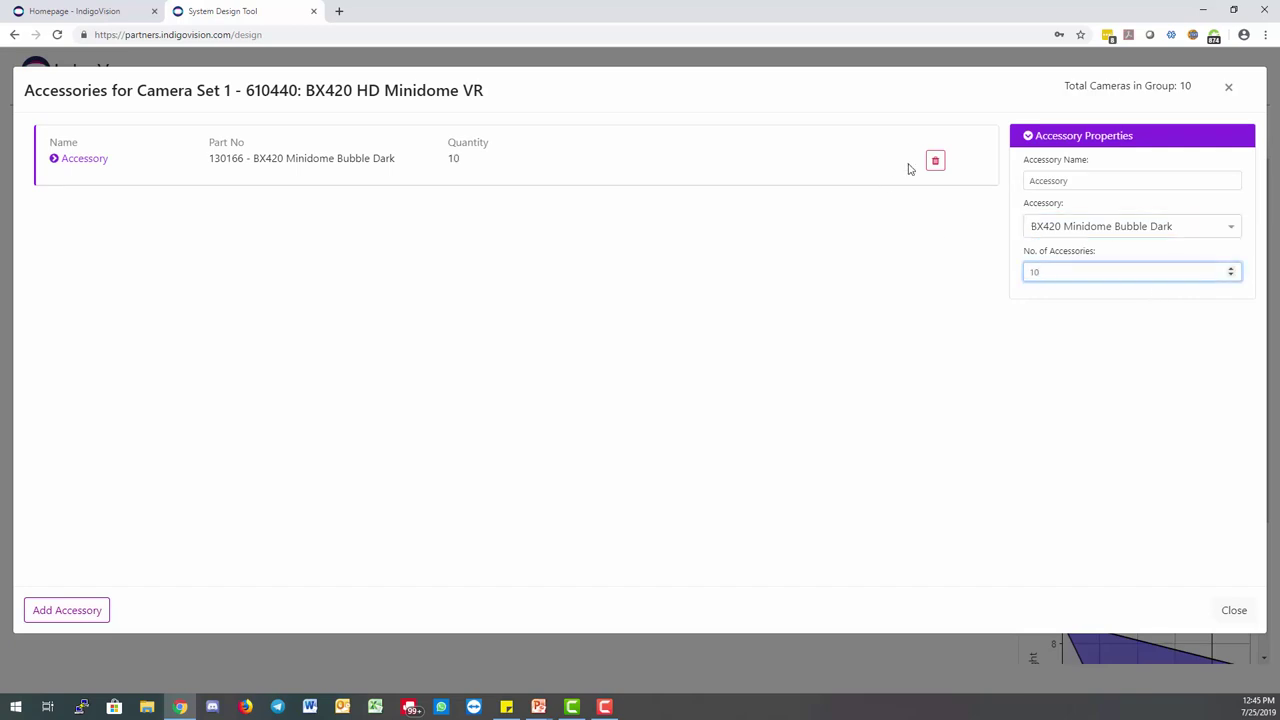
Step: Add 10 Minidome Wall Mounts as a second accessory and close the accessories window
click(68, 612)
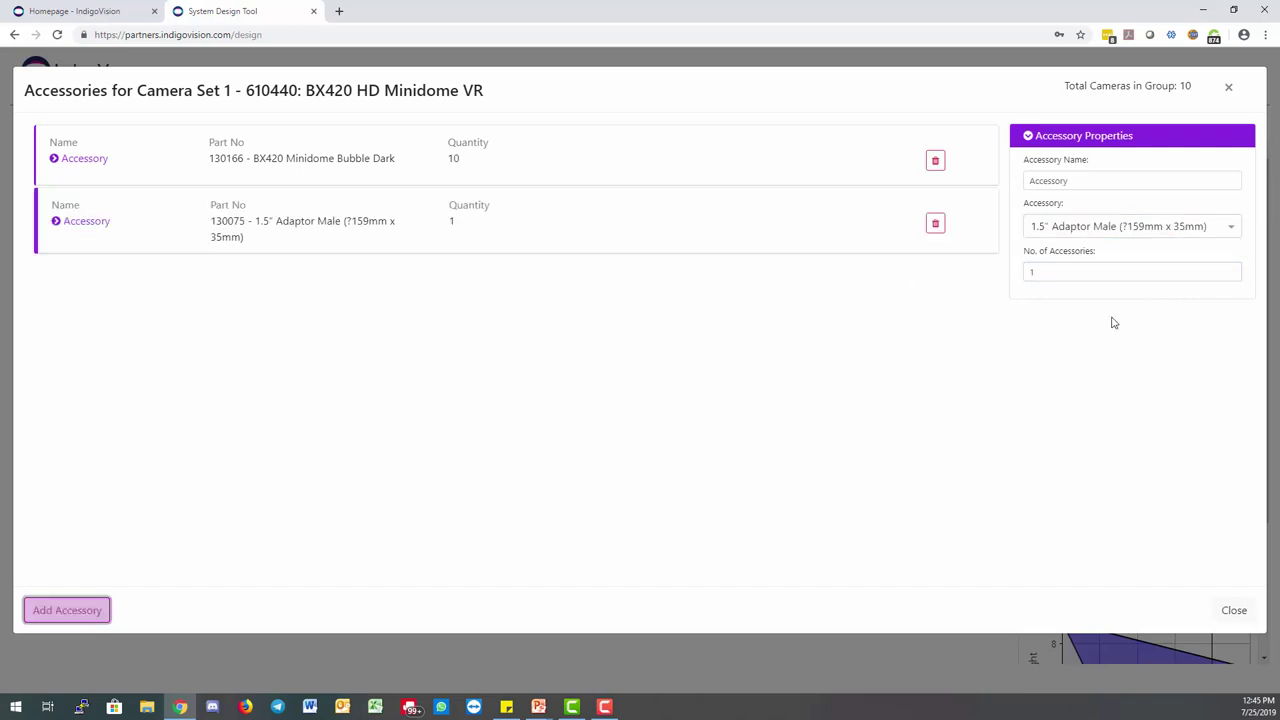
click(1194, 228)
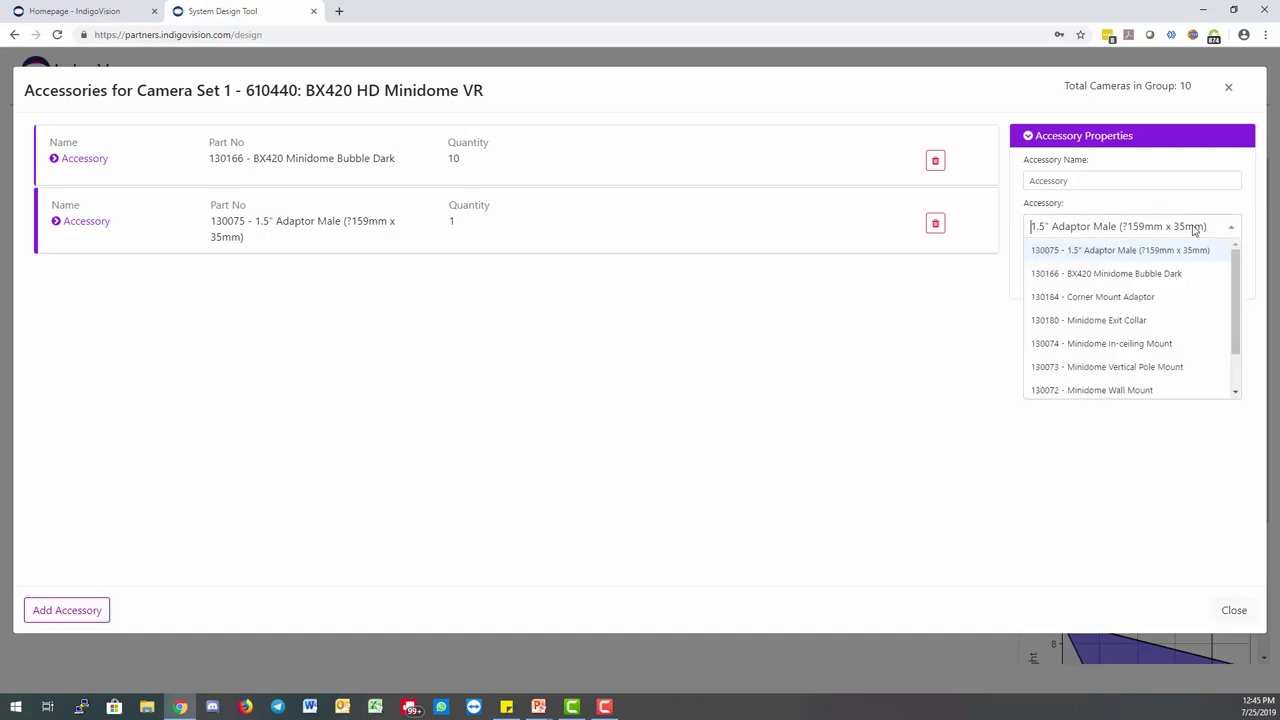
click(1178, 396)
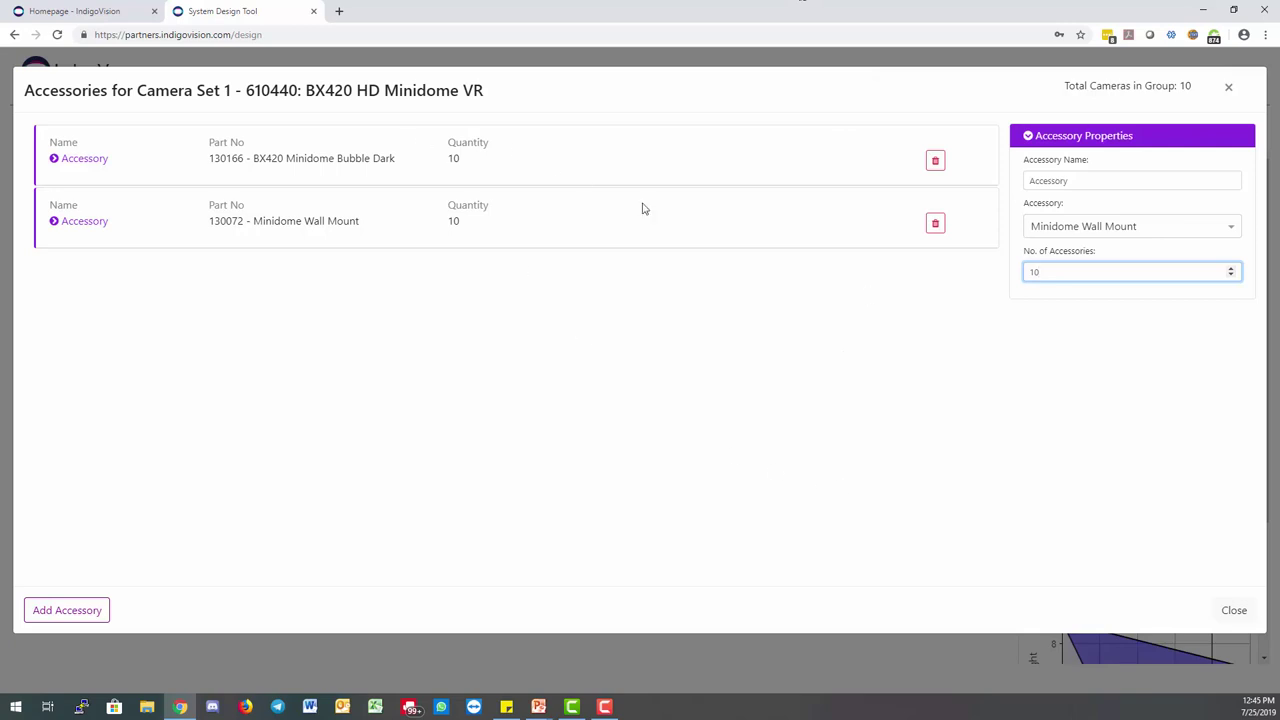
click(1231, 228)
mouse_move(1237, 252)
mouse_down()
mouse_move(1248, 398)
mouse_move(1247, 327)
mouse_move(1220, 265)
mouse_up()
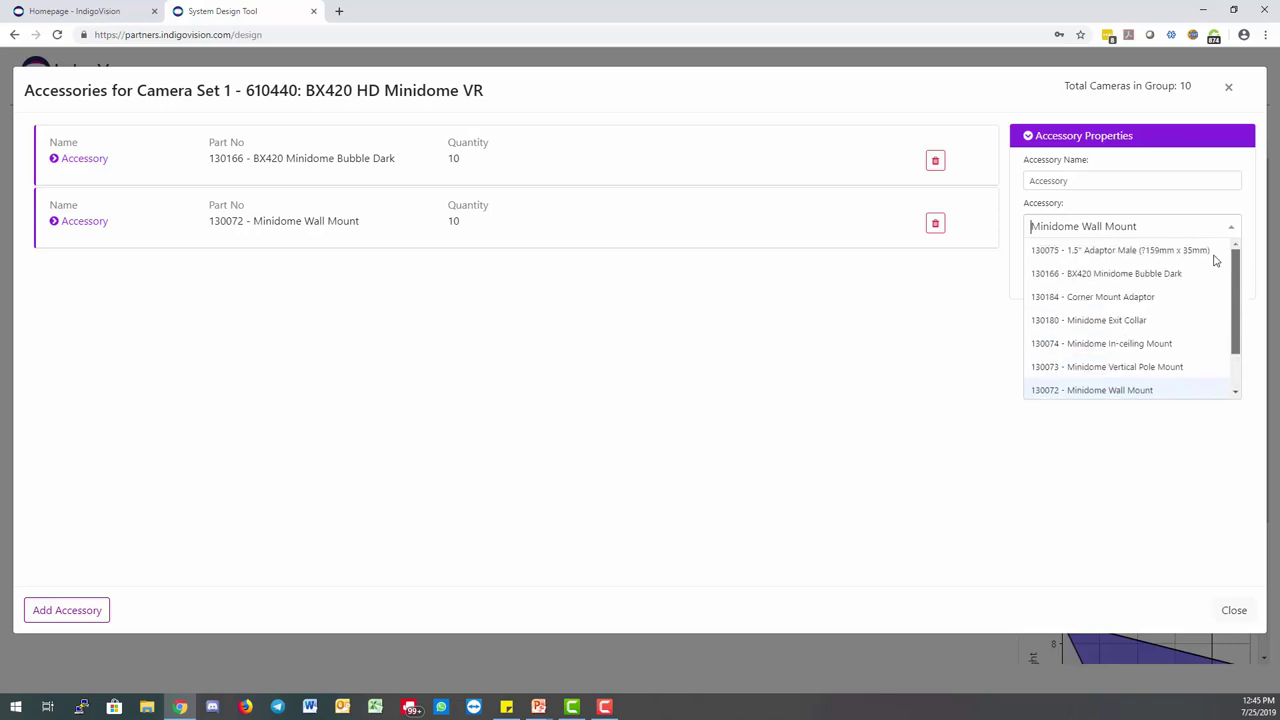
scroll(1216, 262, down, 2)
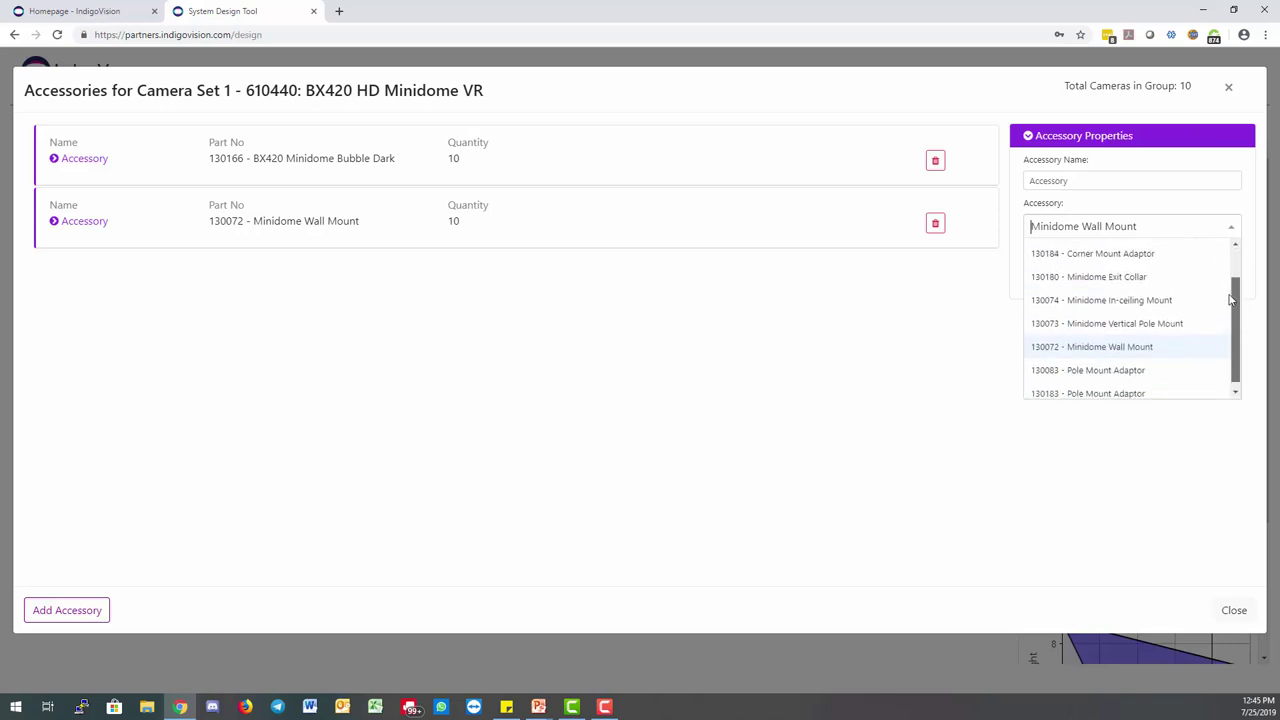
drag(1235, 287, 1235, 258)
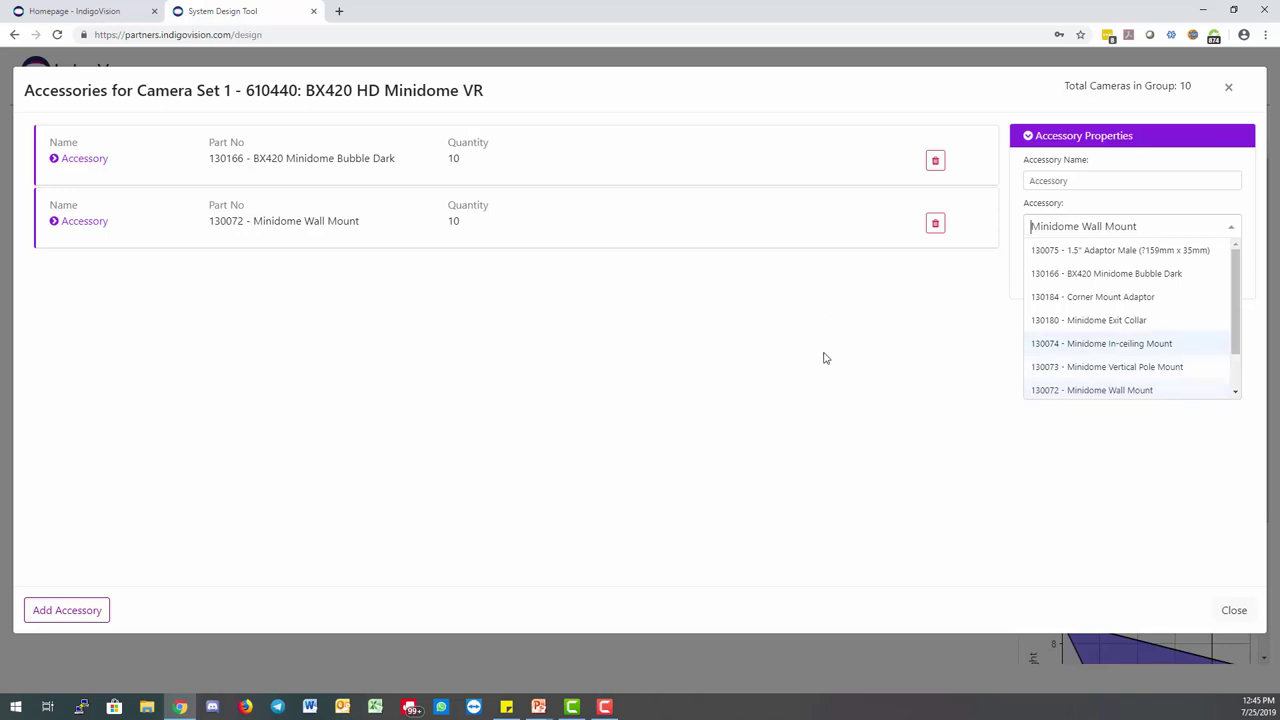
click(676, 398)
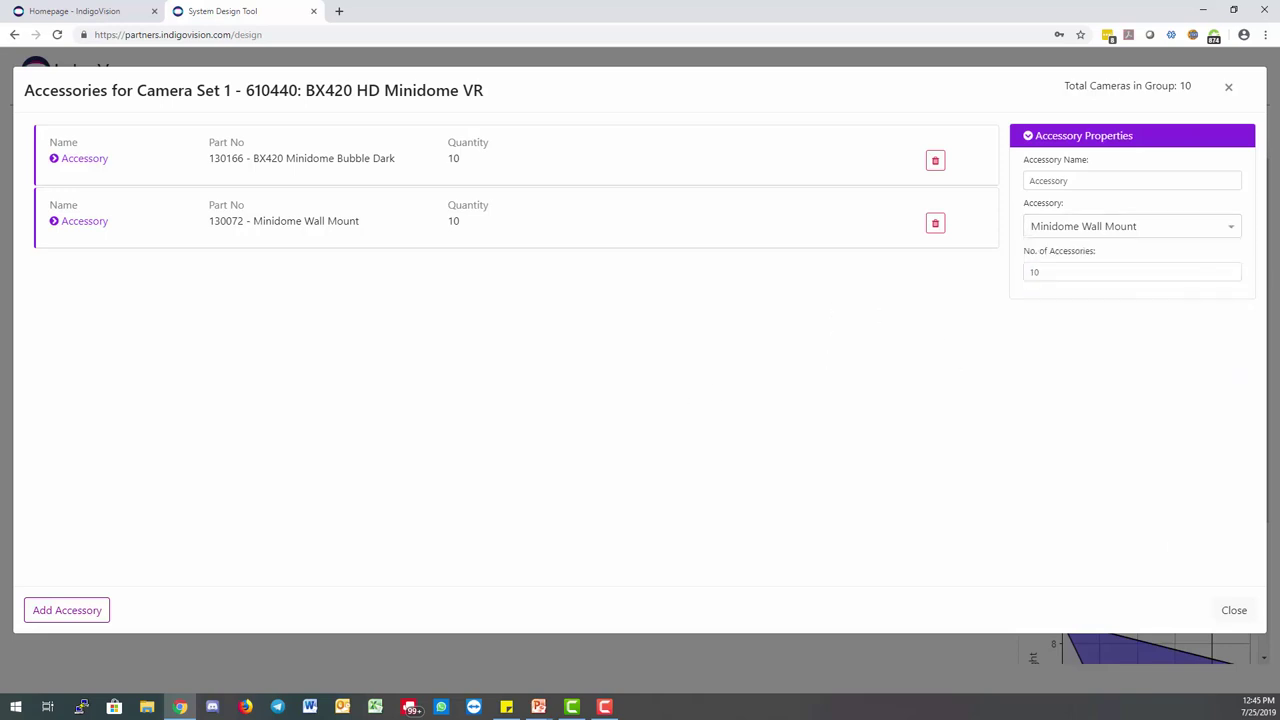
click(1233, 611)
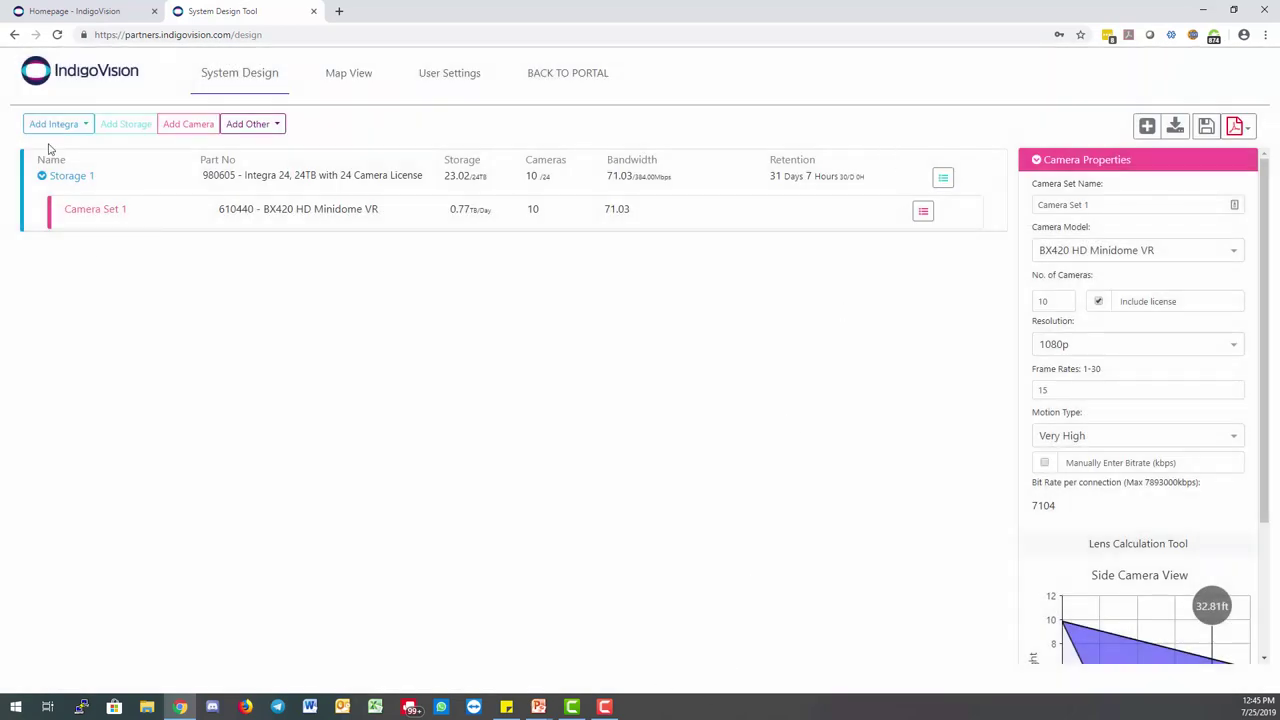
Step: Add Storage 2, an Integra 16, 12TB unit with a 16 Camera License
click(54, 125)
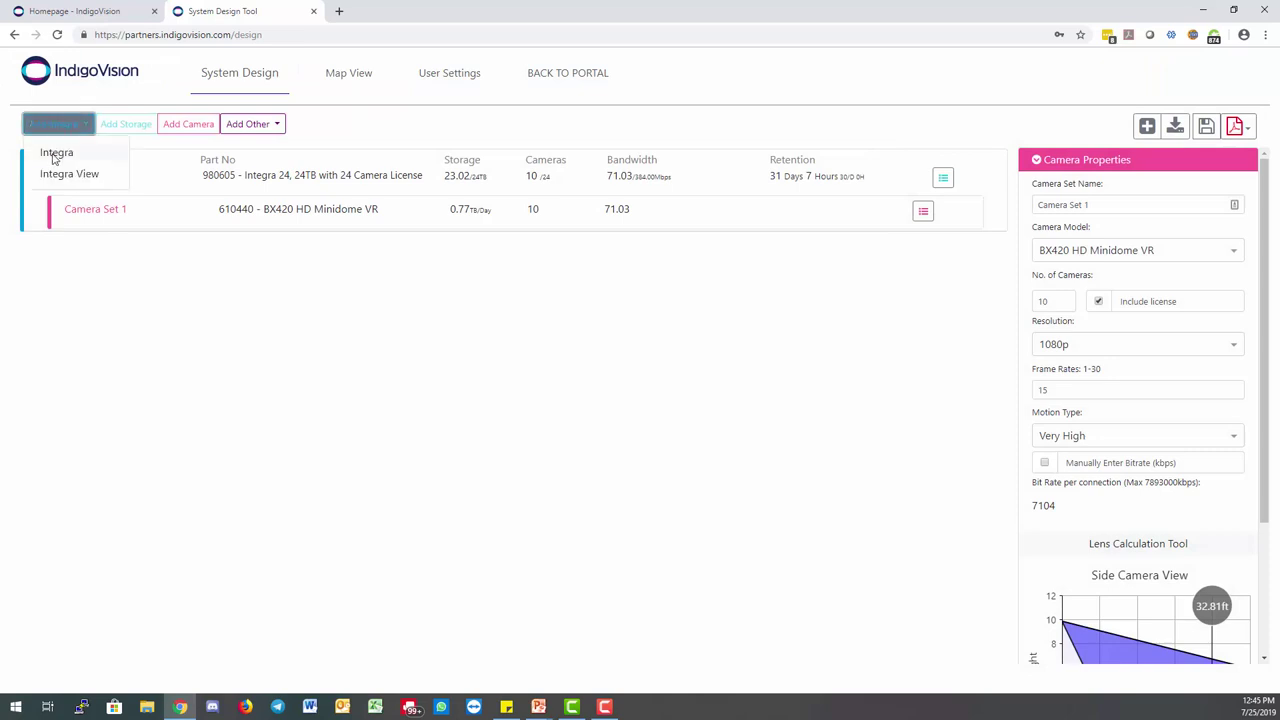
click(55, 155)
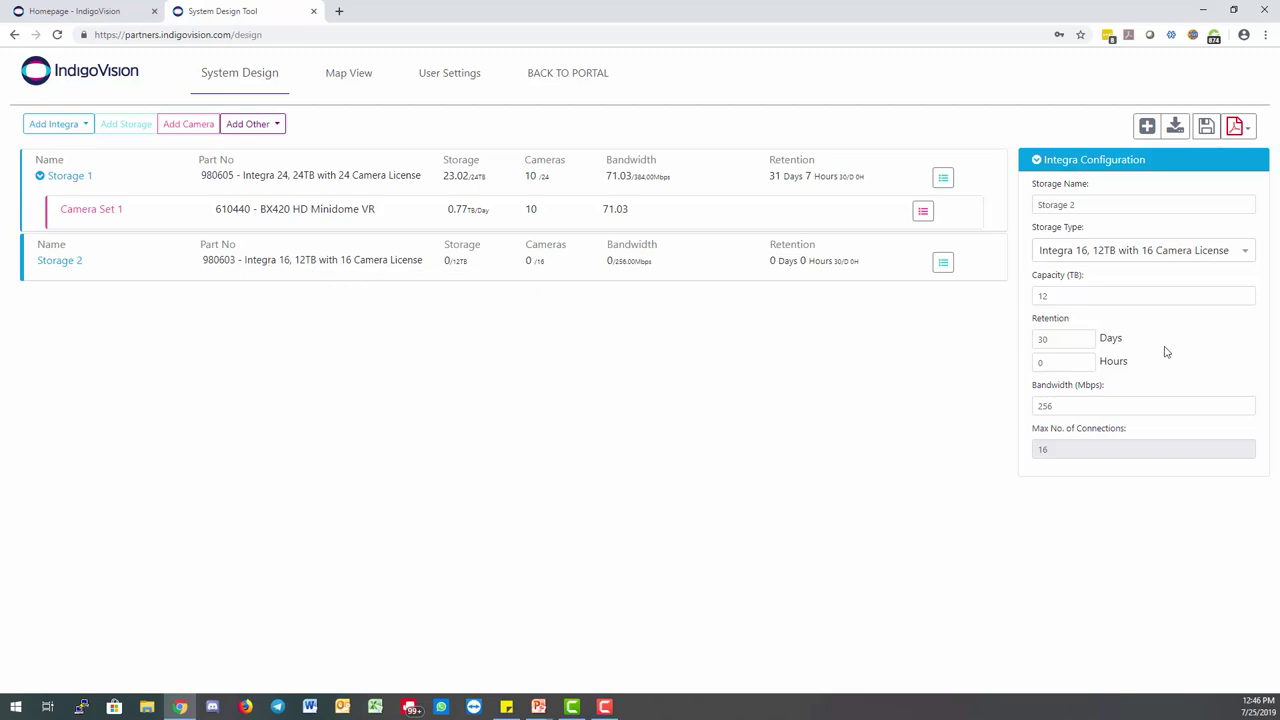
Step: Add Camera Set 2 to Storage 2 with five BX630 HD Bullet Tele cameras
click(188, 124)
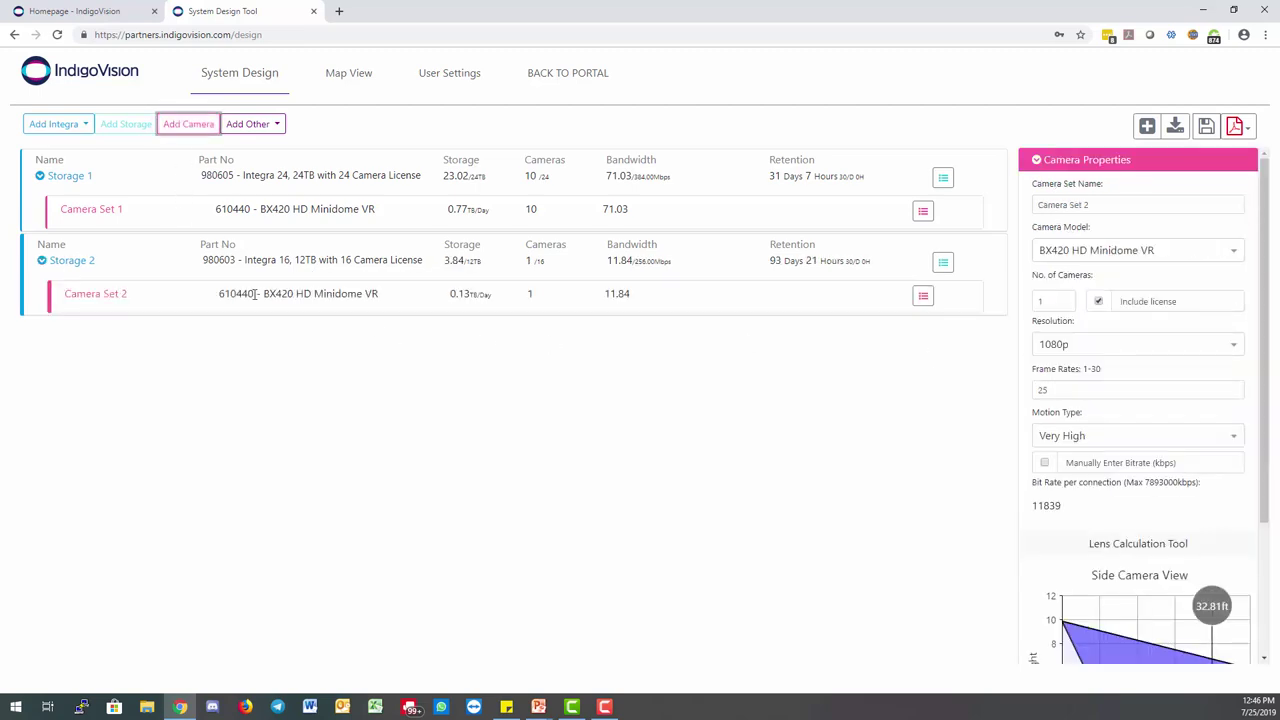
click(1146, 252)
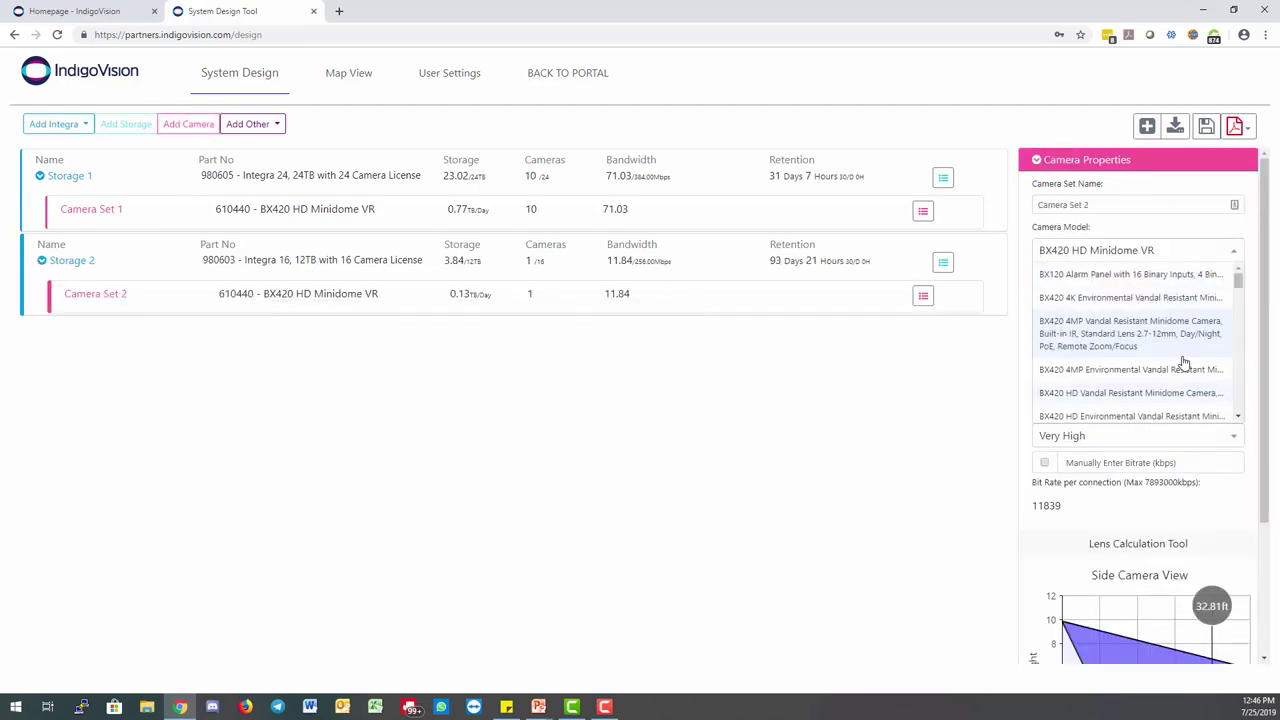
scroll(1189, 357, down, 5)
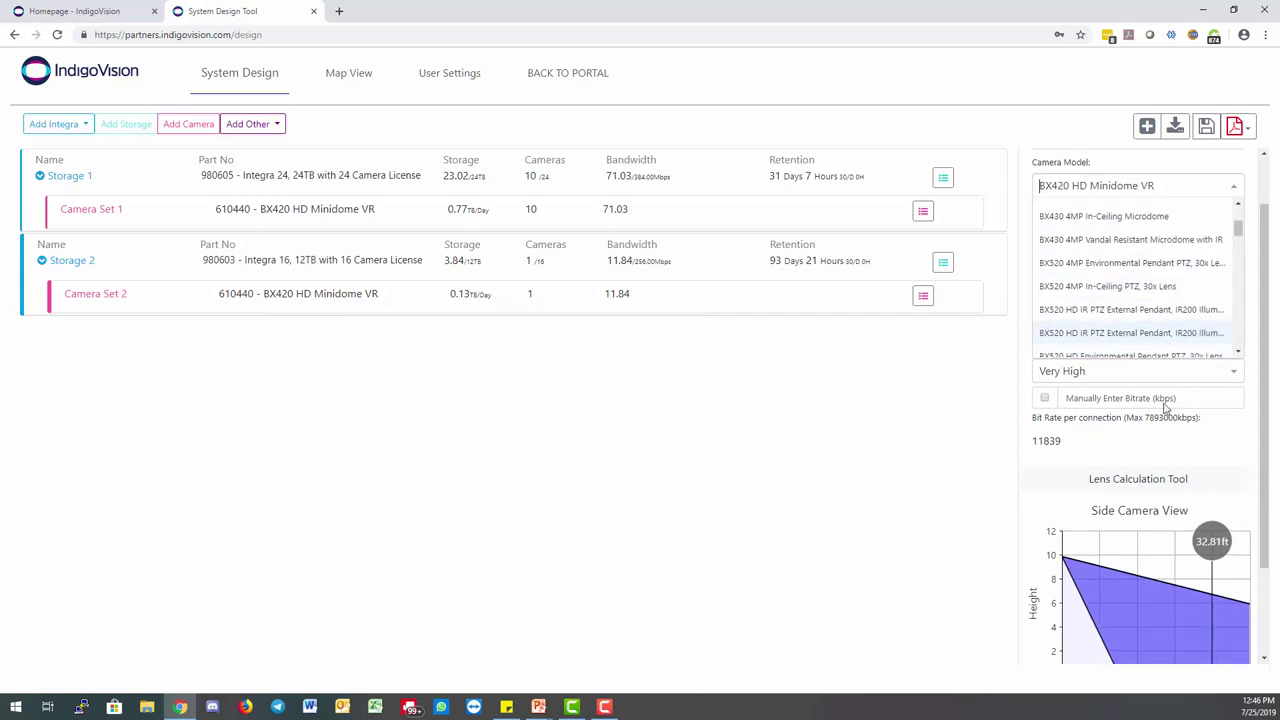
scroll(1162, 338, down, 5)
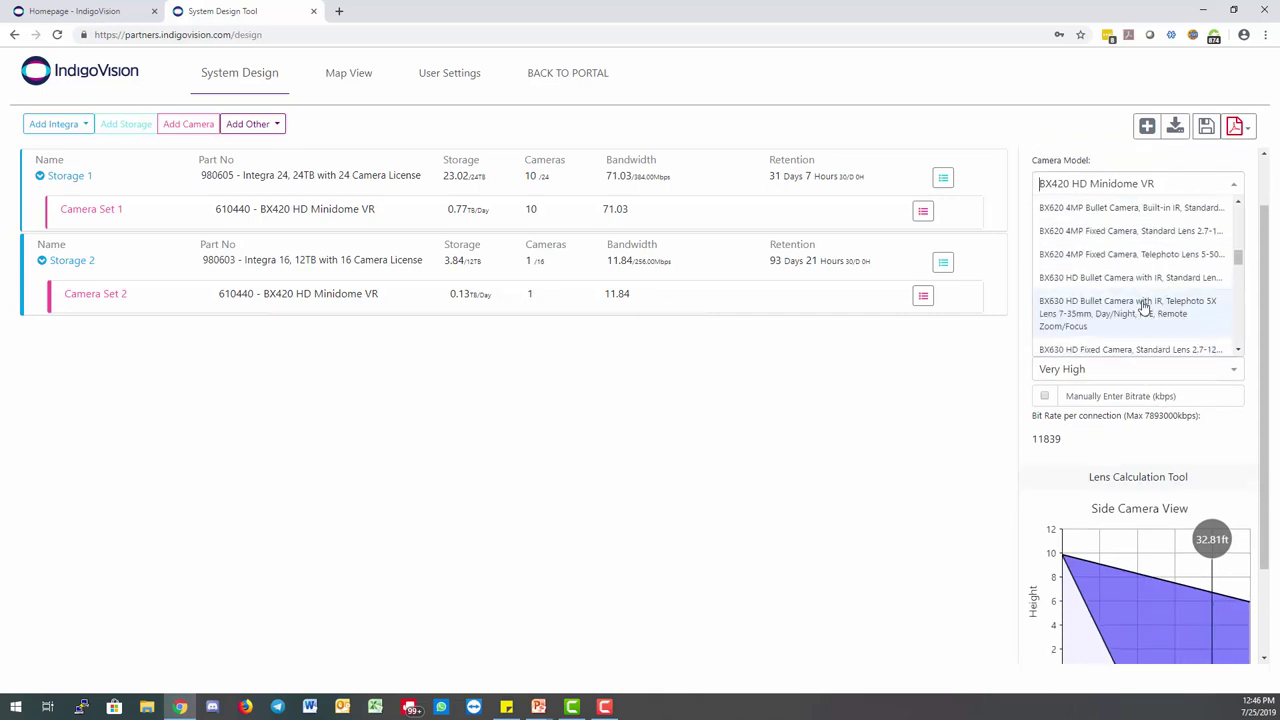
click(1145, 307)
key(Tab)
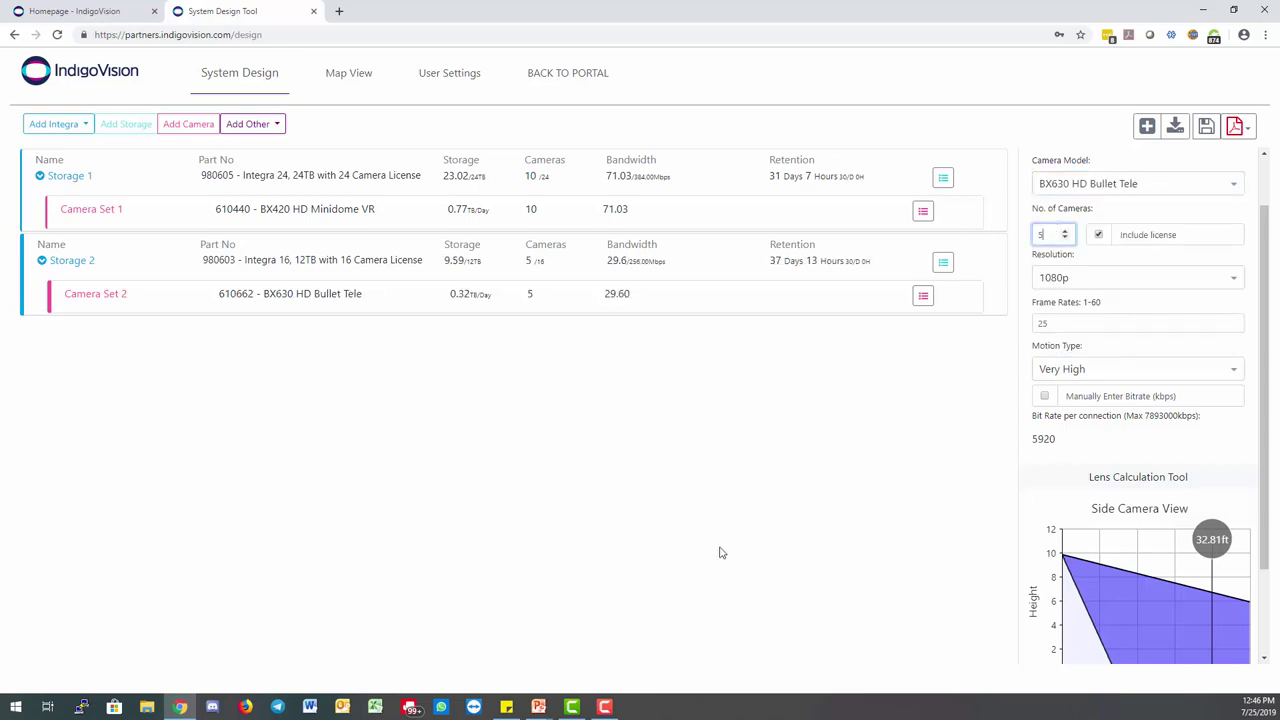
Step: Add Camera Set 3 with five BX420 HD Minidome VR cameras
click(188, 124)
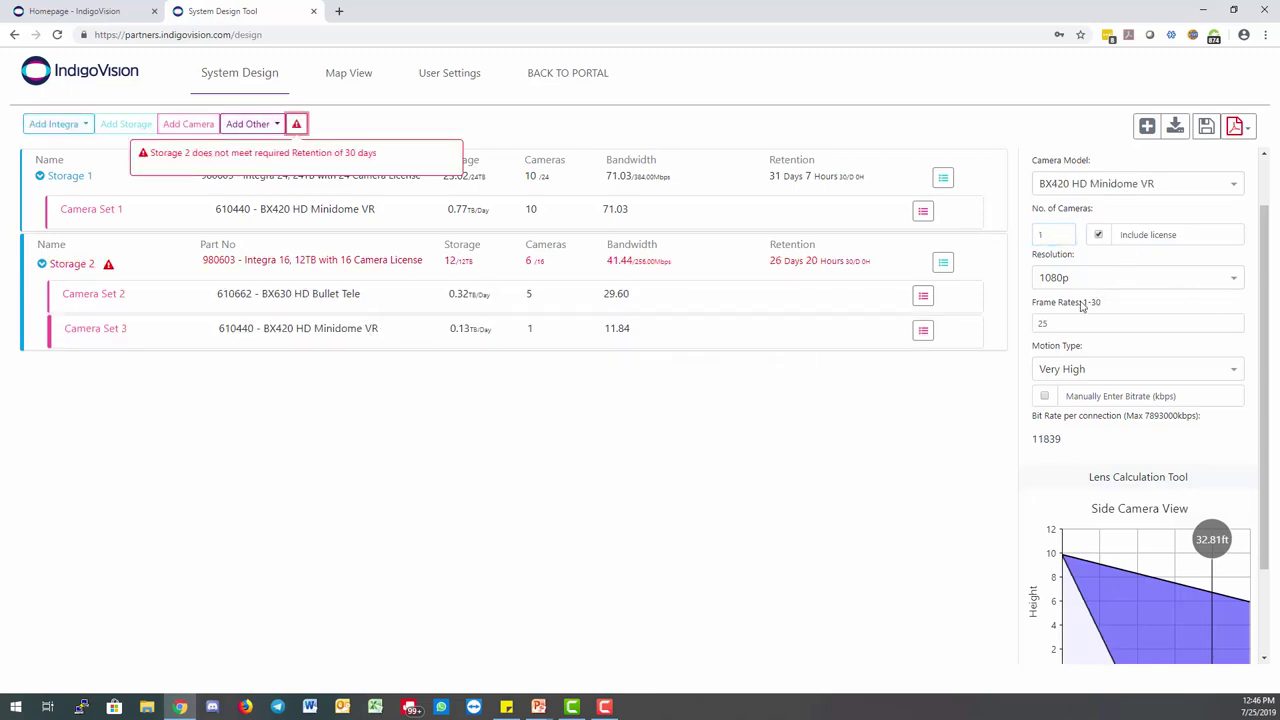
double_click(1045, 234)
text(5)
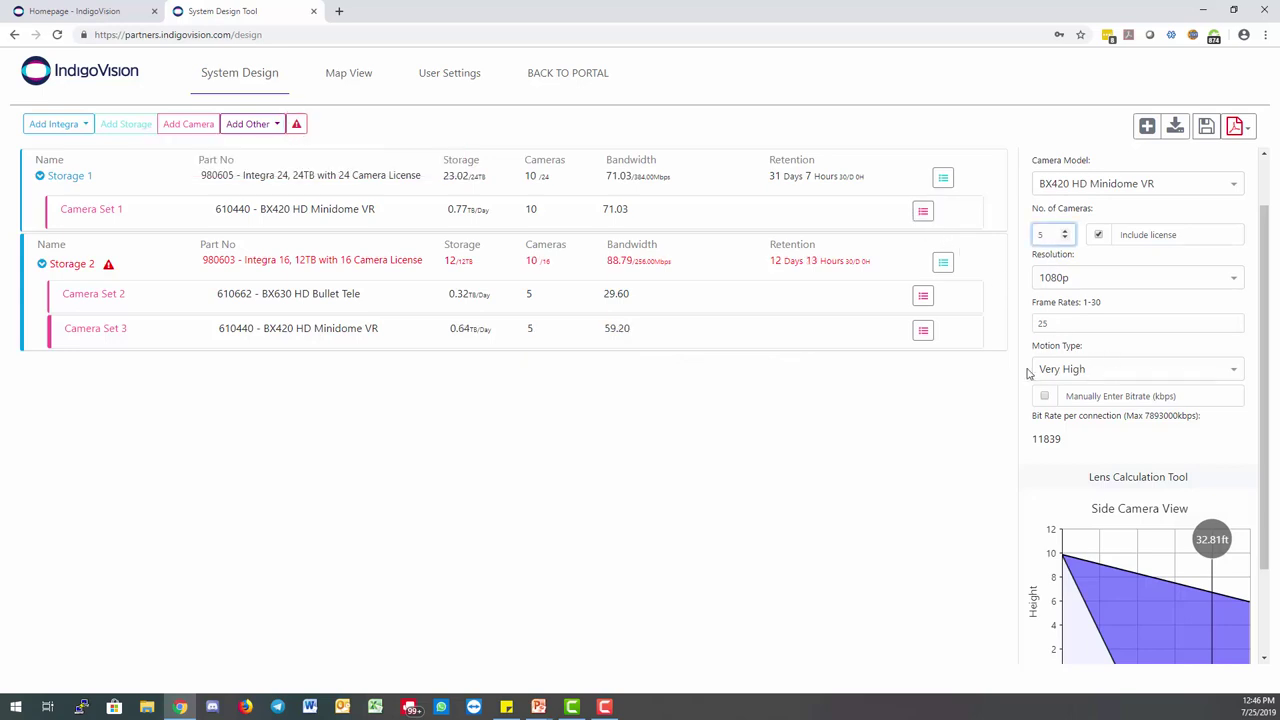
Step: Change Storage 2's storage type to Integra 24, 24TB
click(782, 264)
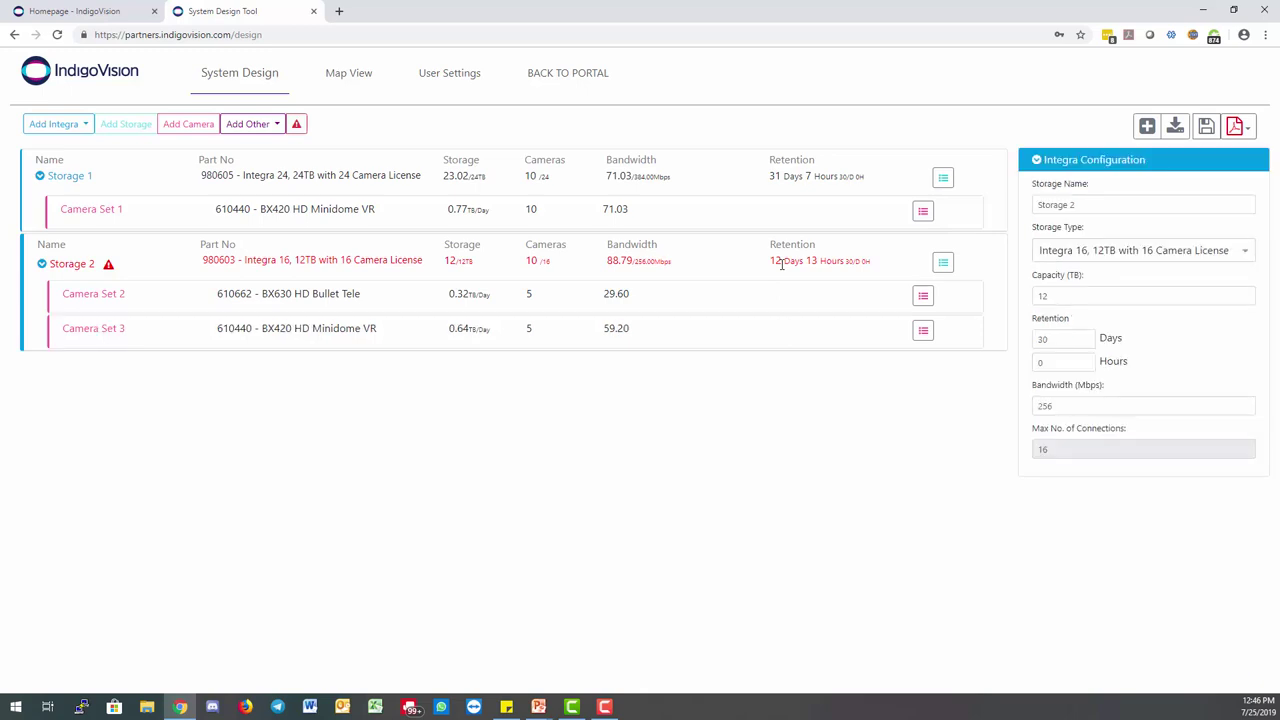
click(1213, 252)
click(1205, 345)
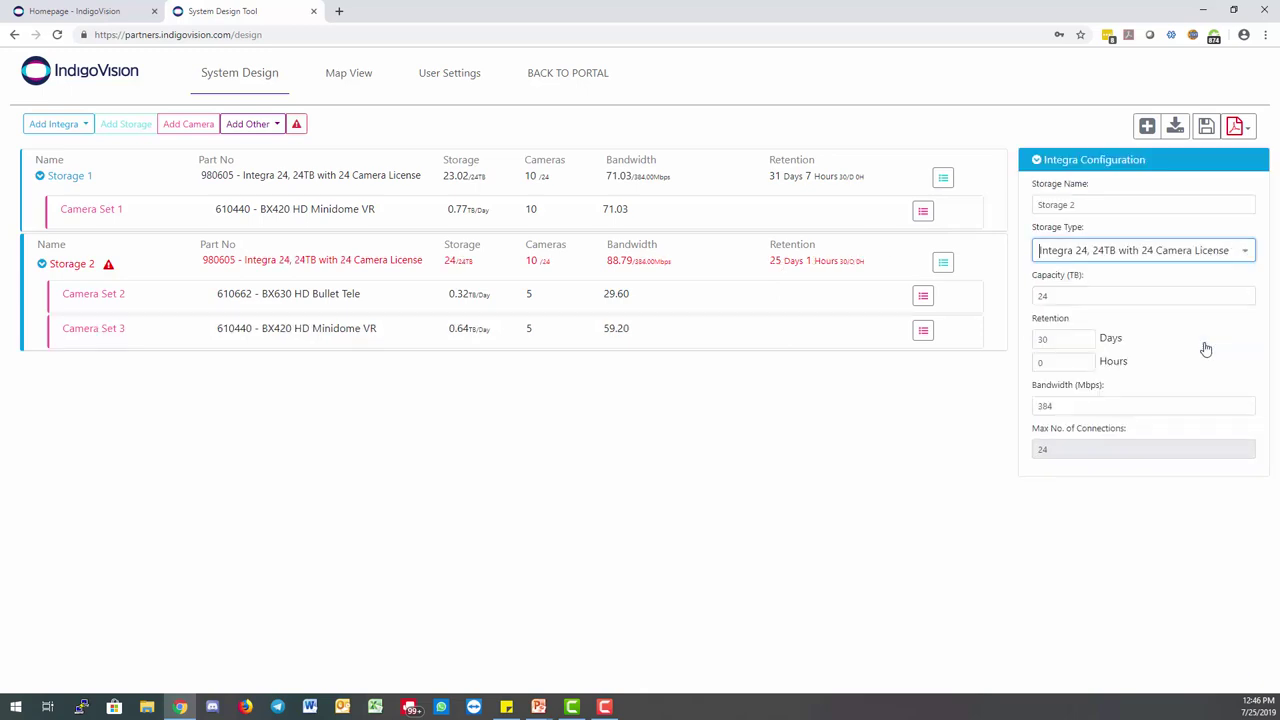
Step: Set the frame rate of Camera Sets 2 and 3 to 20 fps
click(600, 312)
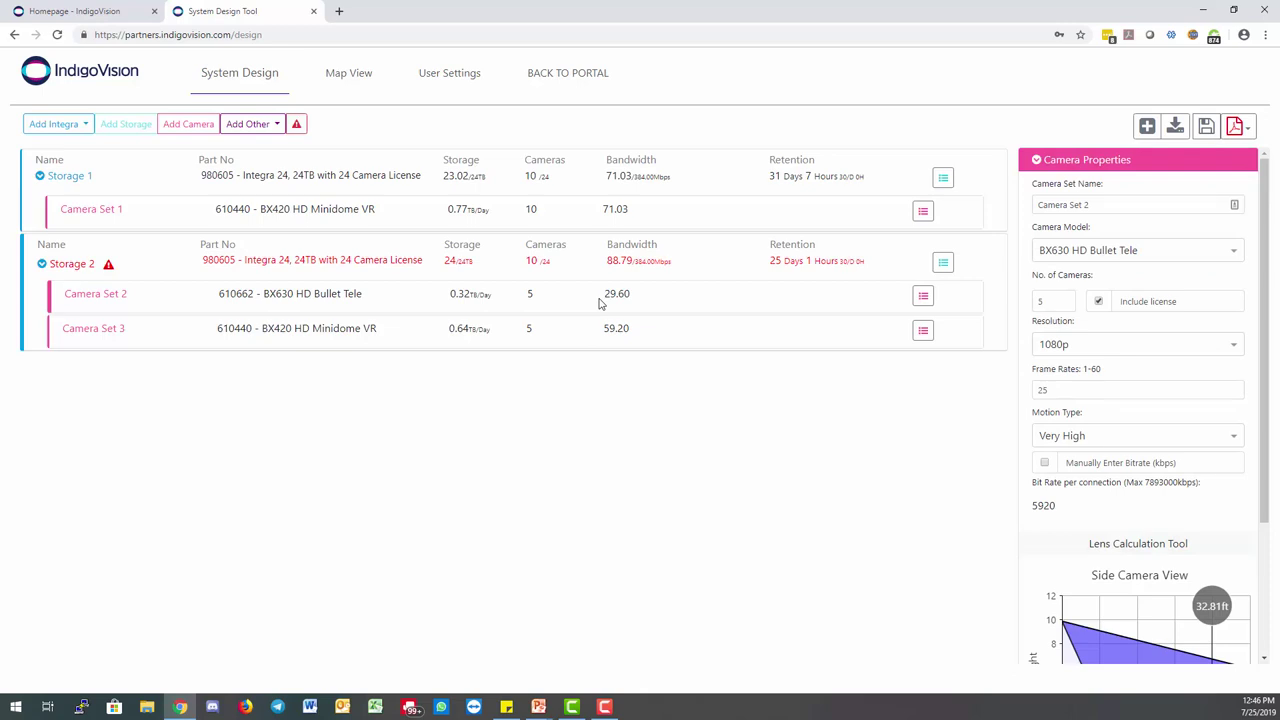
click(1057, 384)
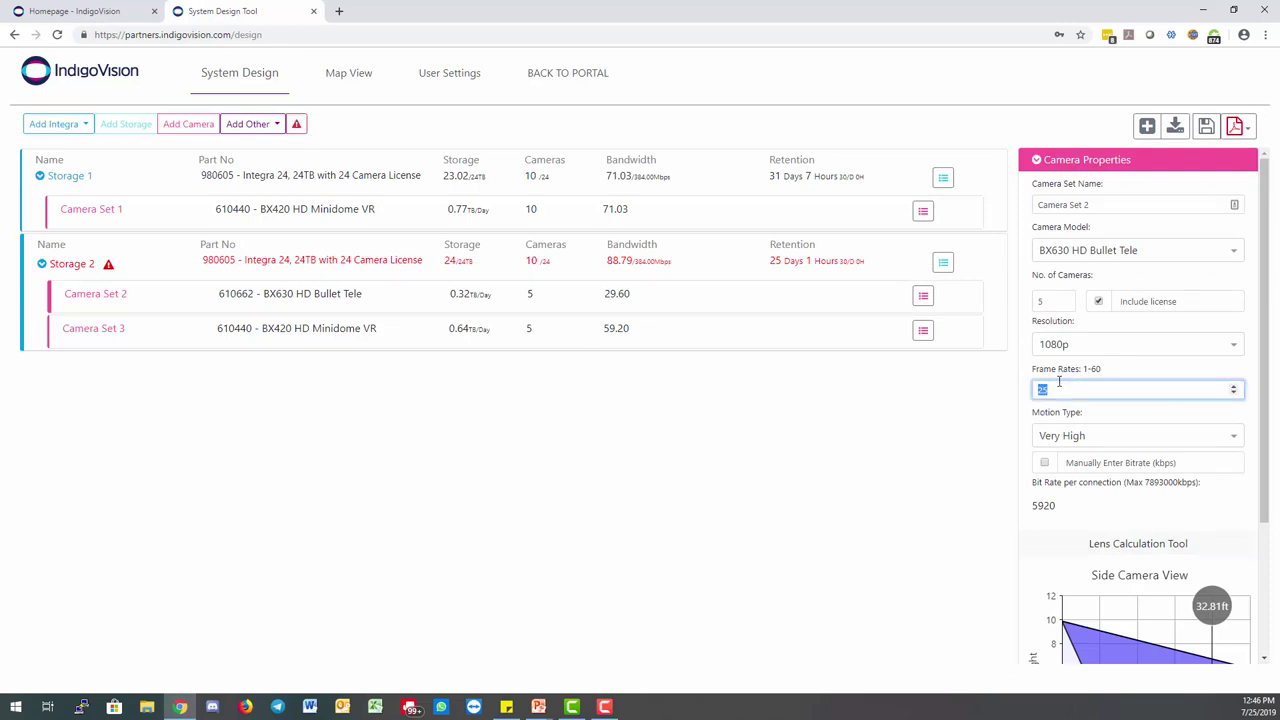
text(0)
click(679, 342)
double_click(1082, 392)
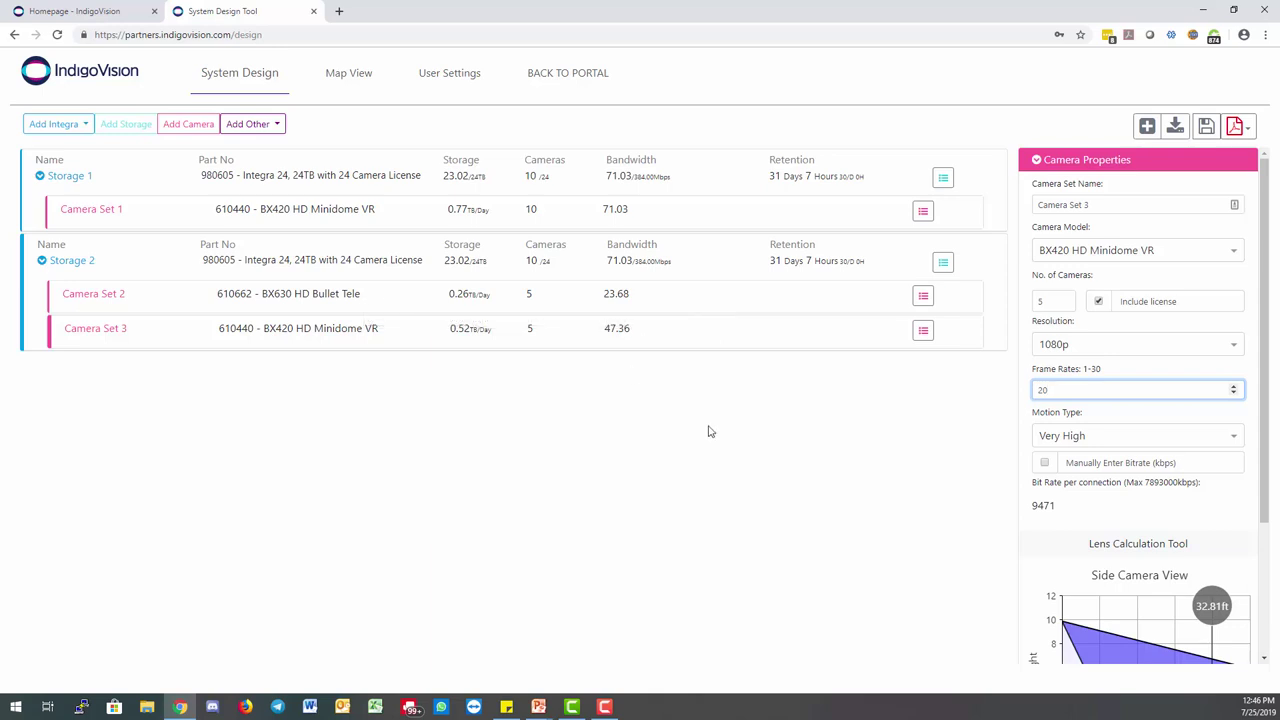
click(55, 124)
Step: Add Storage 3 with Camera Set 4 using BX420 4K Minidome VR External cameras at 12MP
click(60, 153)
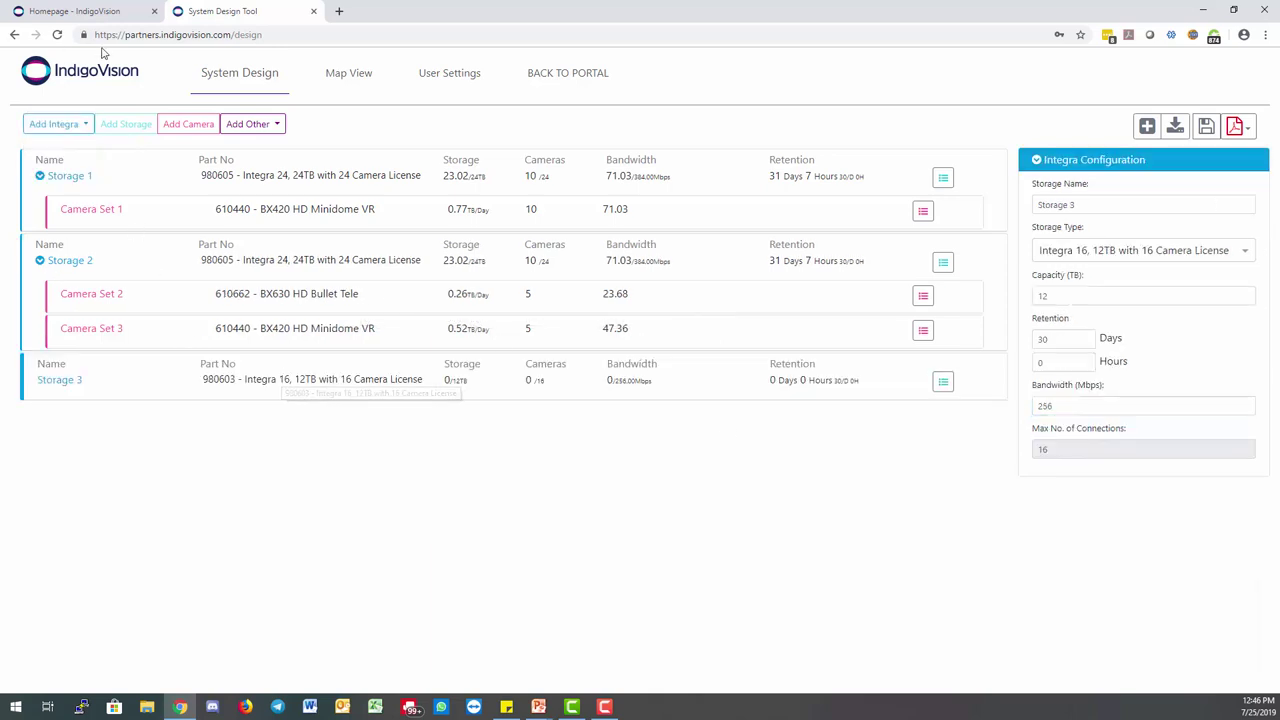
click(188, 126)
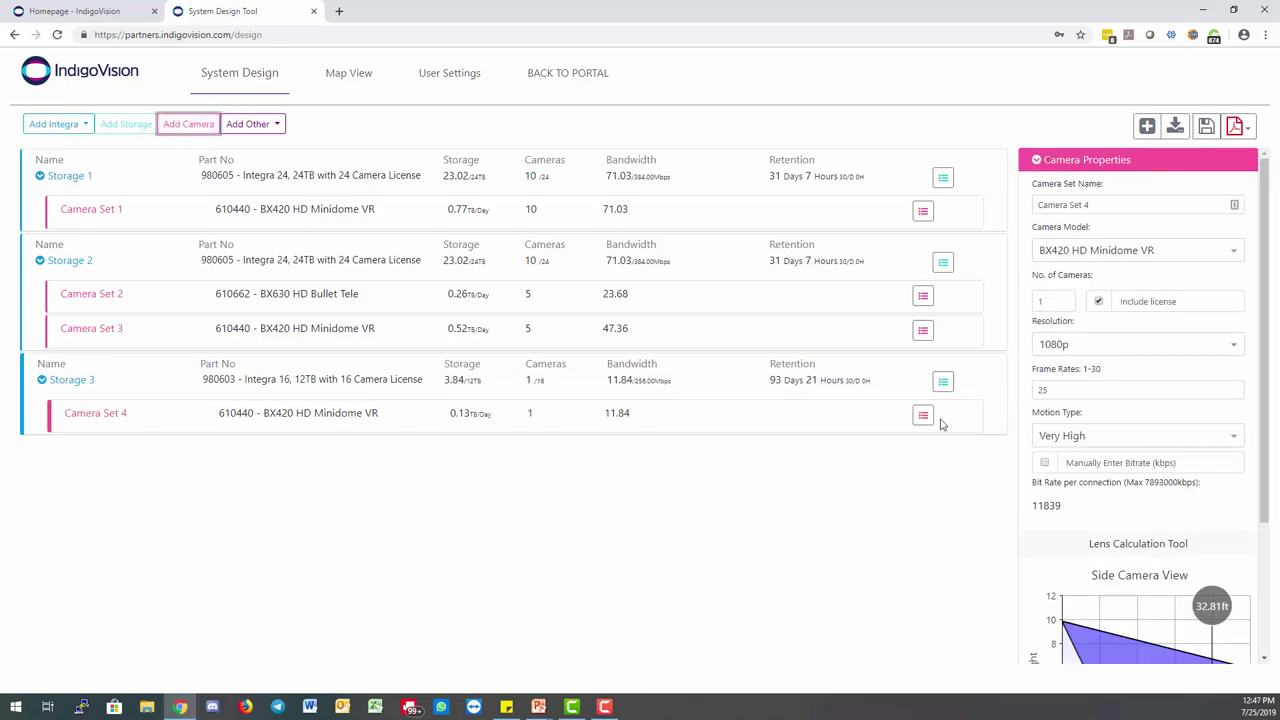
click(1112, 250)
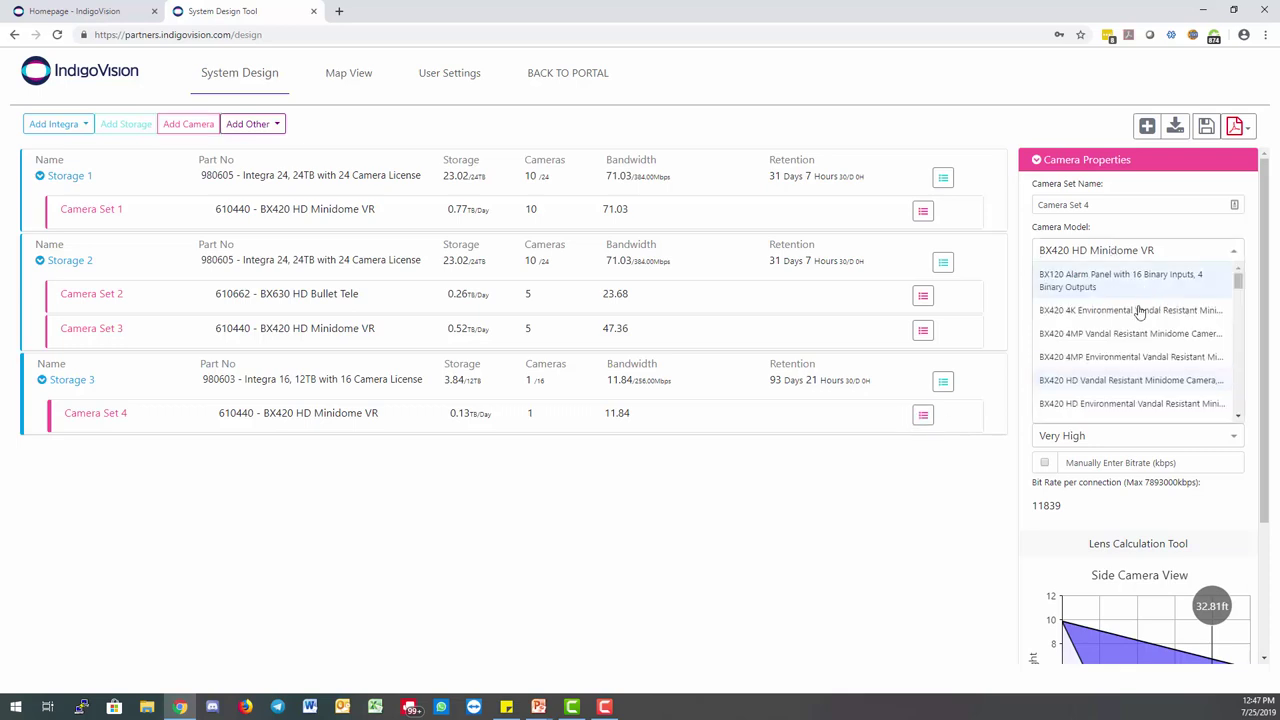
click(1140, 314)
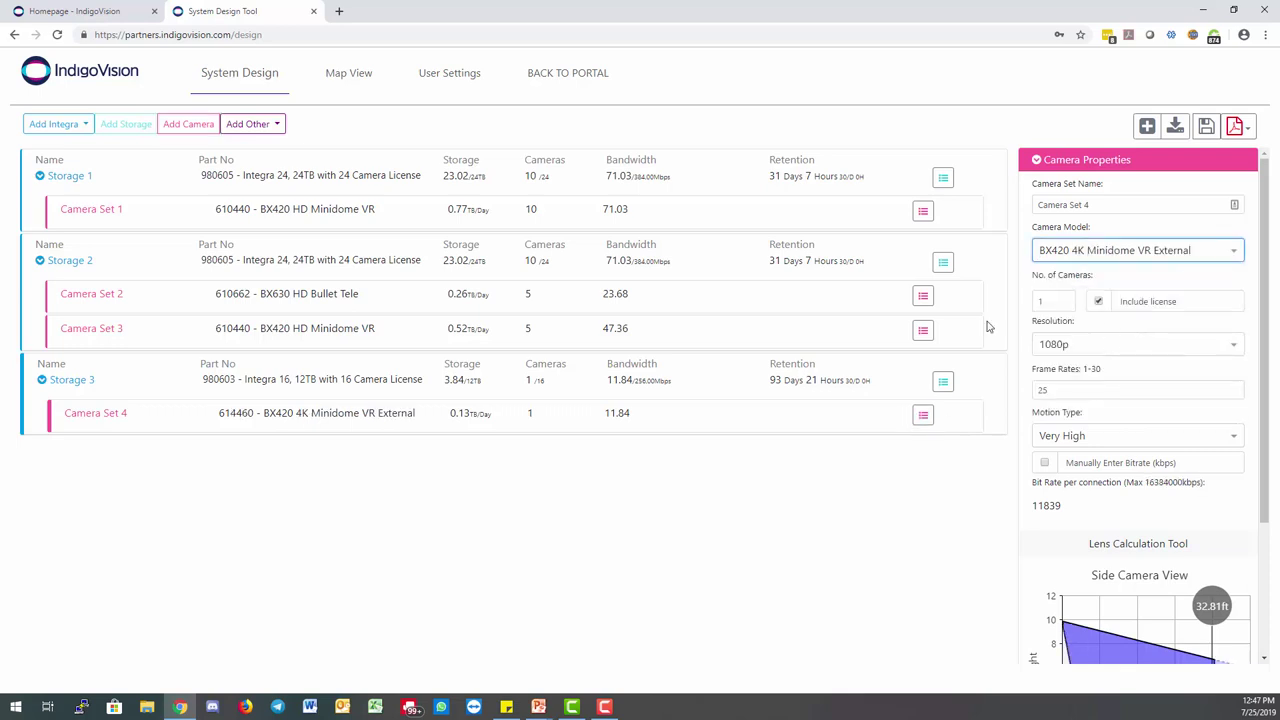
click(1100, 347)
scroll(1104, 484, down, 1)
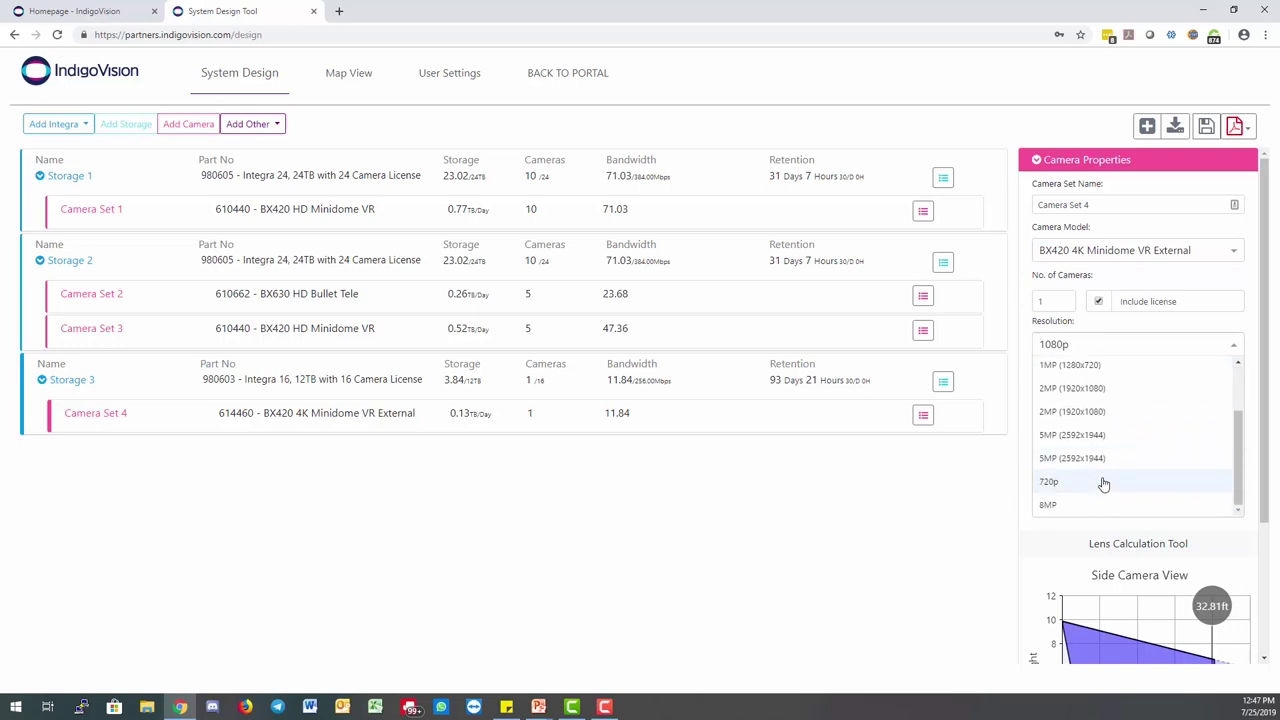
scroll(1070, 450, up, 2)
click(1063, 391)
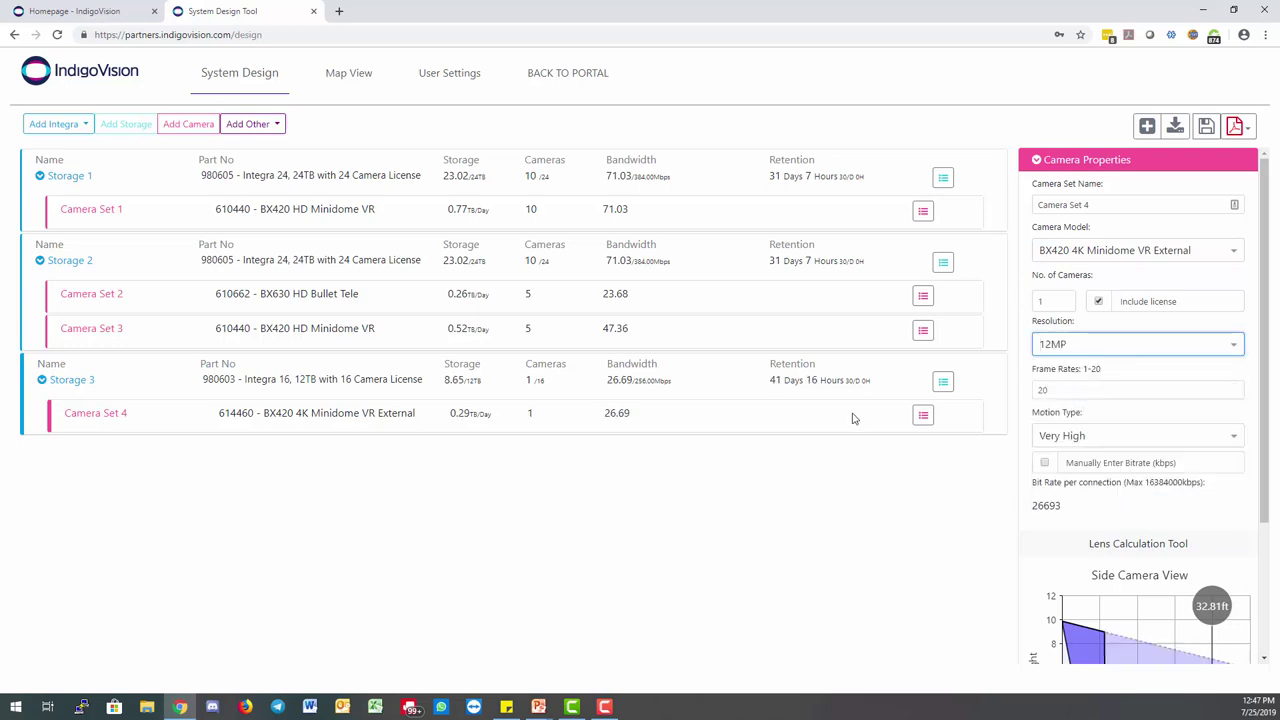
Step: Set Camera Set 4 to 4 cameras at 12 fps with High motion
click(1109, 392)
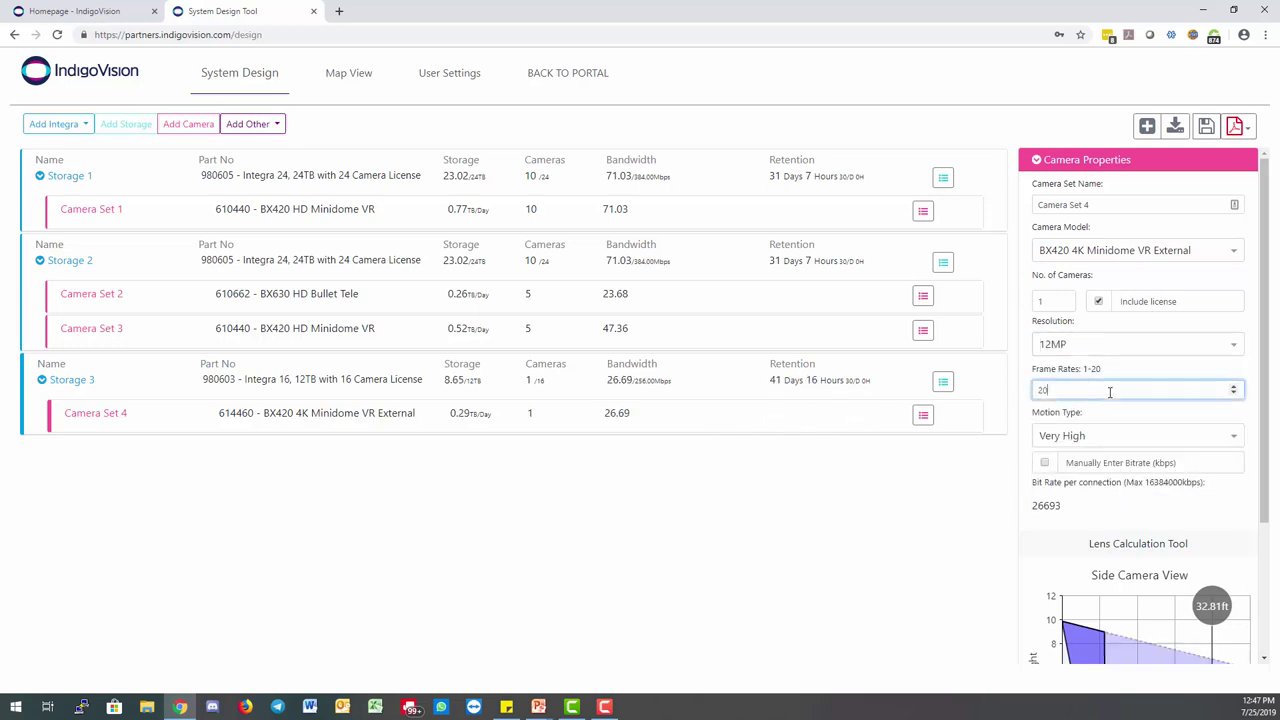
double_click(1050, 301)
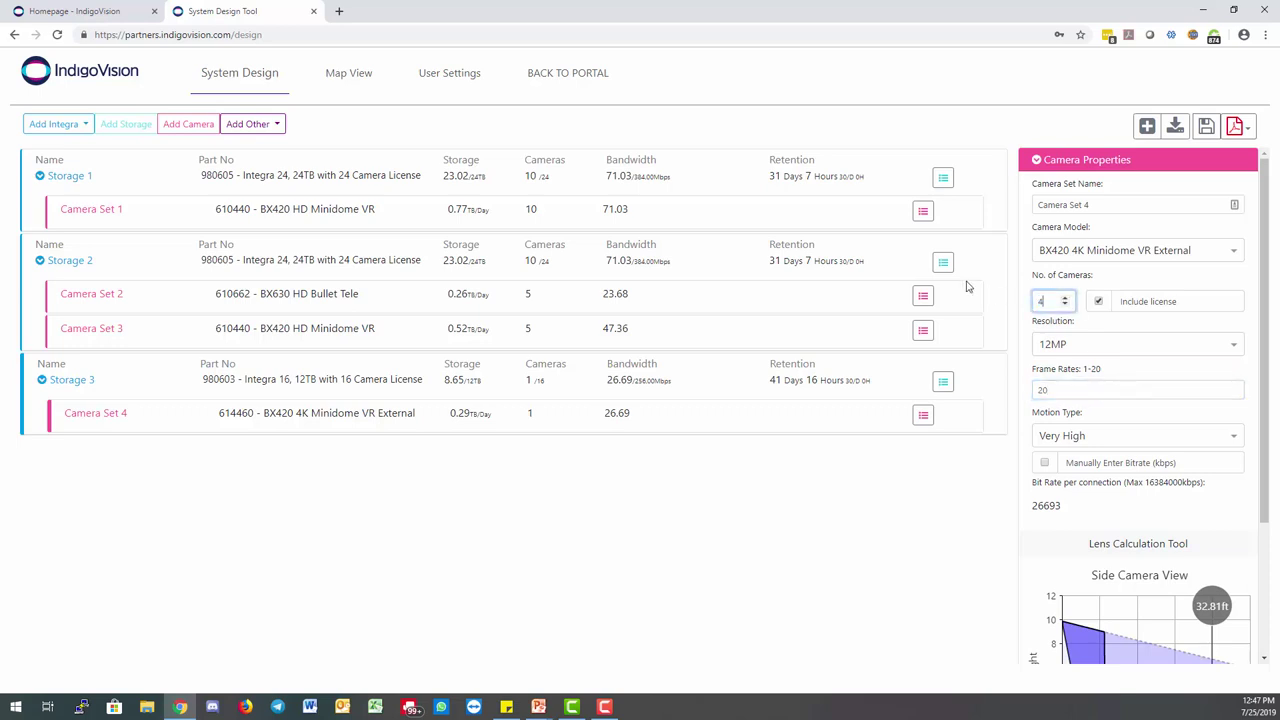
key(Tab)
key(Tab)
key(Tab)
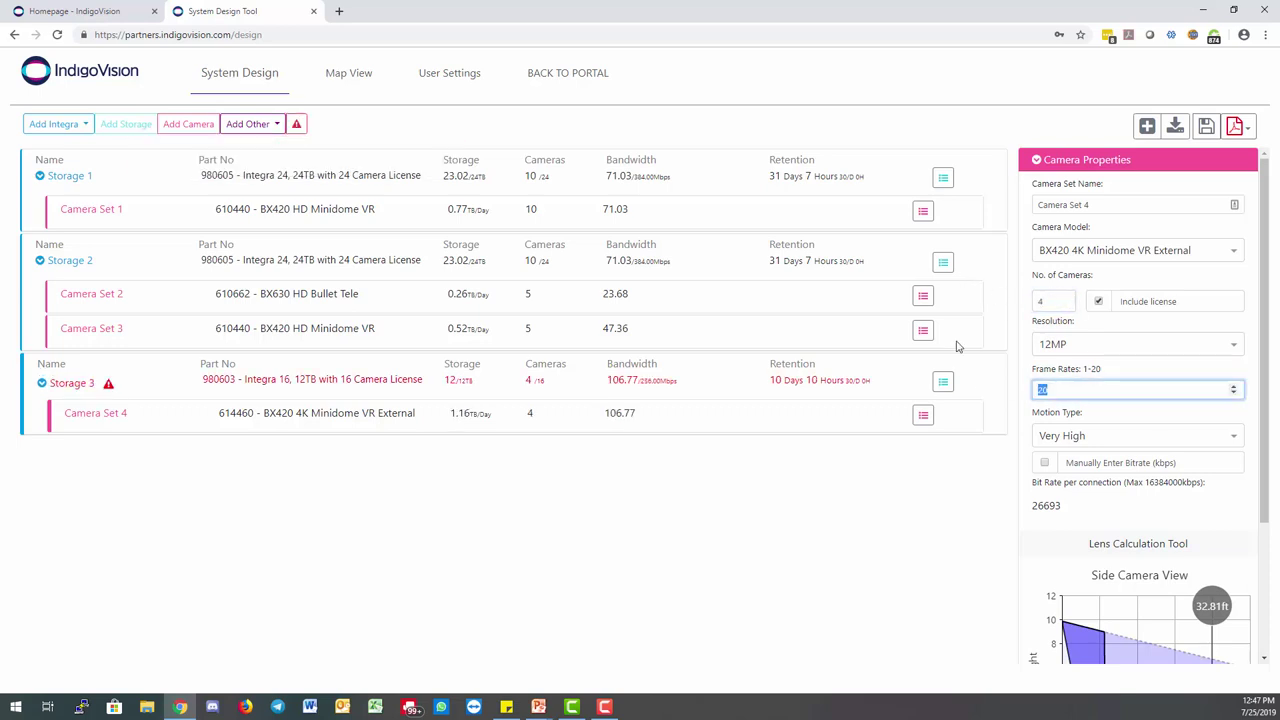
text(12)
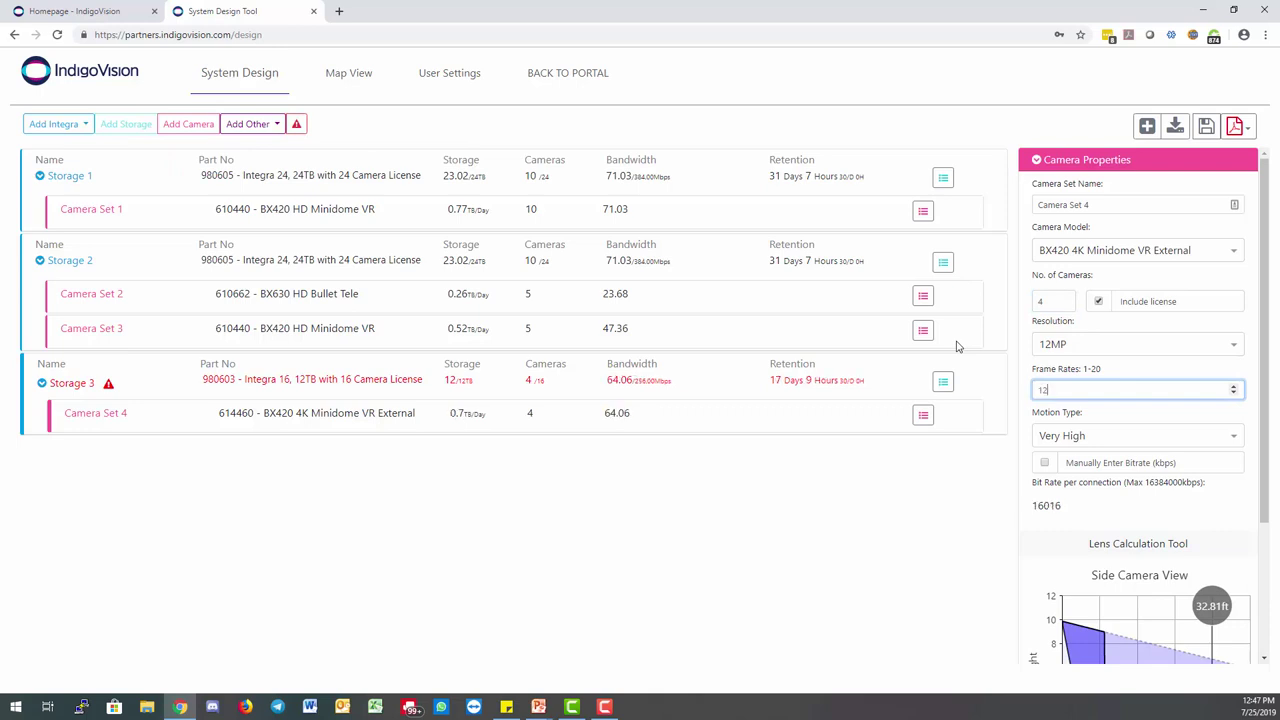
click(1168, 440)
click(1150, 481)
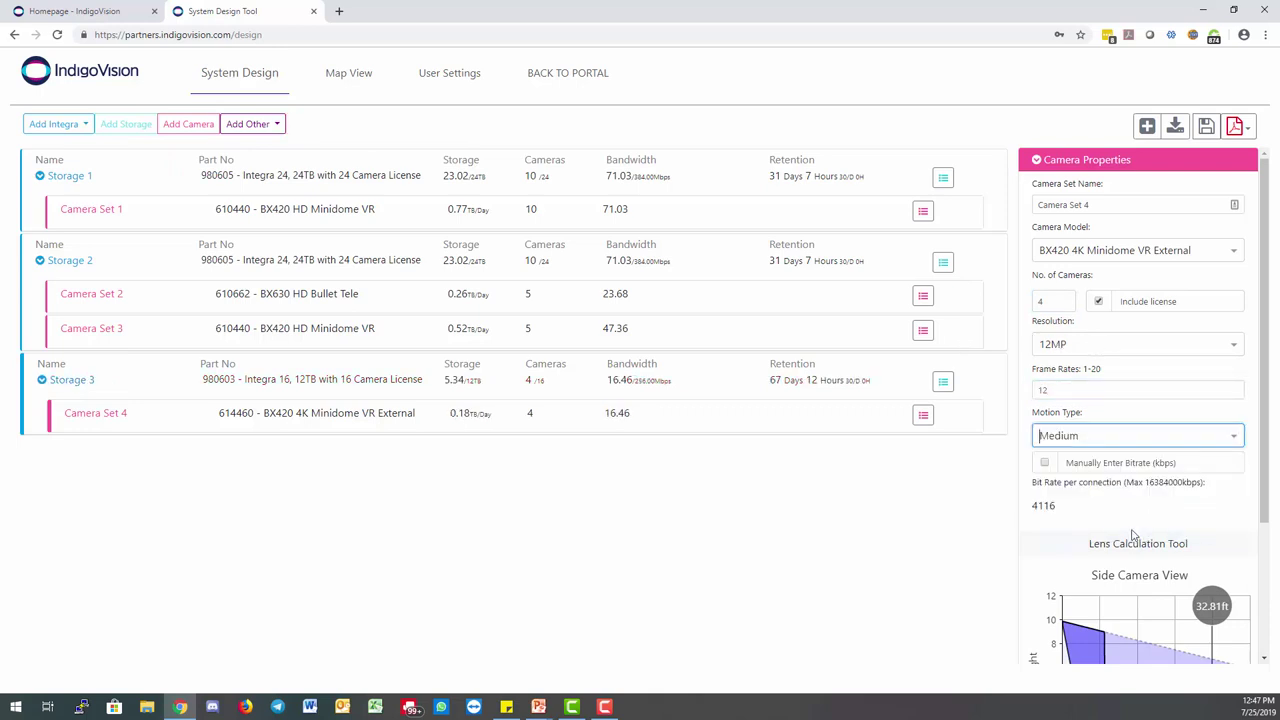
click(1070, 438)
click(1064, 512)
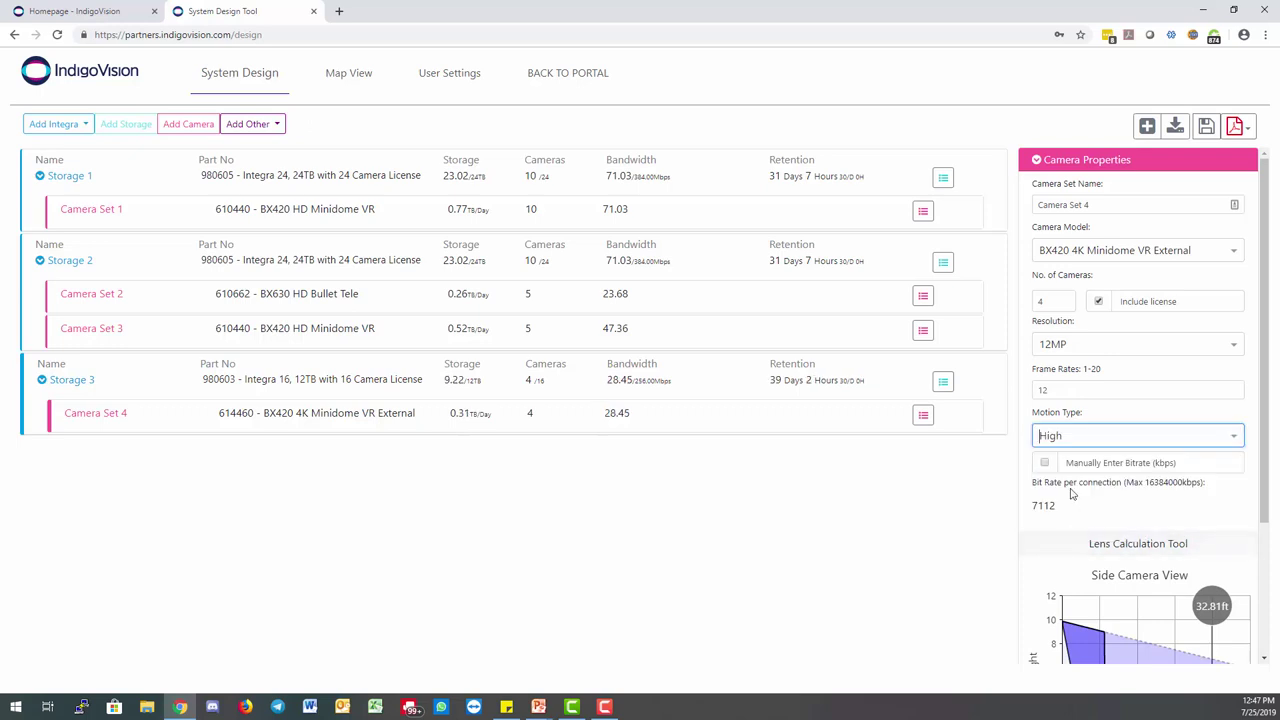
scroll(1095, 484, down, 1)
scroll(1095, 484, down, 1)
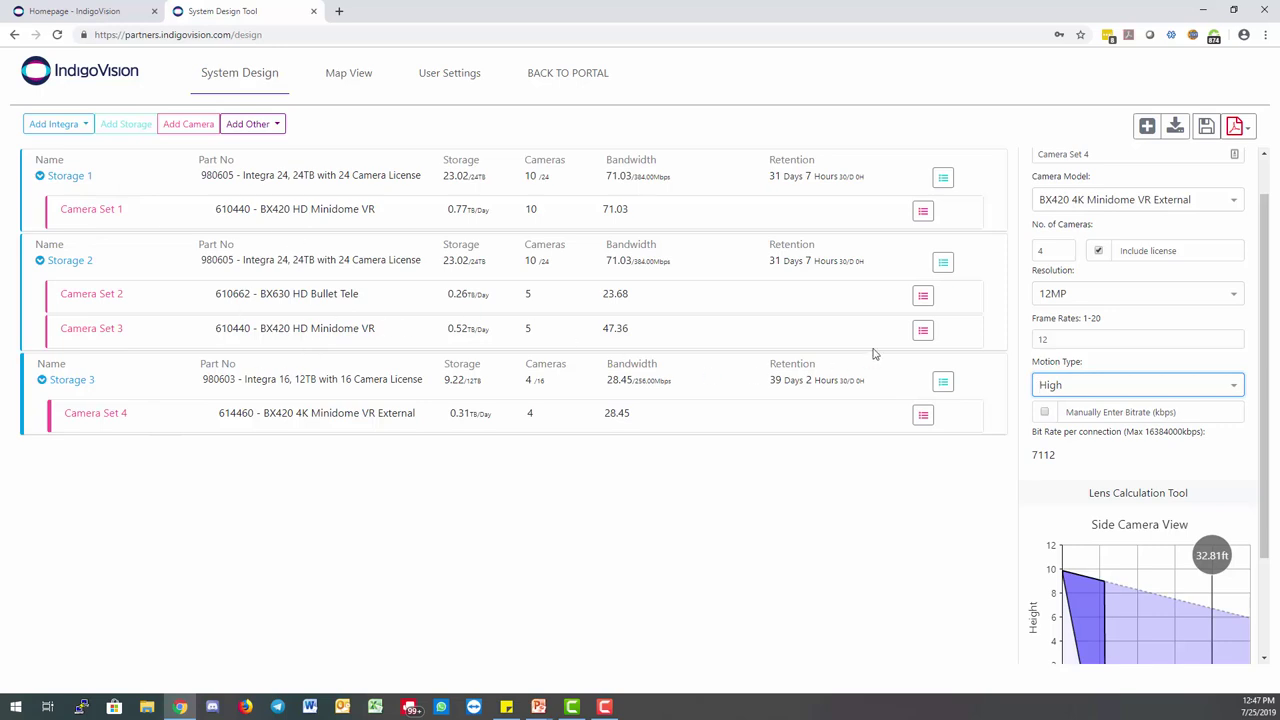
Step: Attach a Workstation Monitor 24 inch accessory with quantity 2 to Storage 1 via Manage Accessories
click(944, 179)
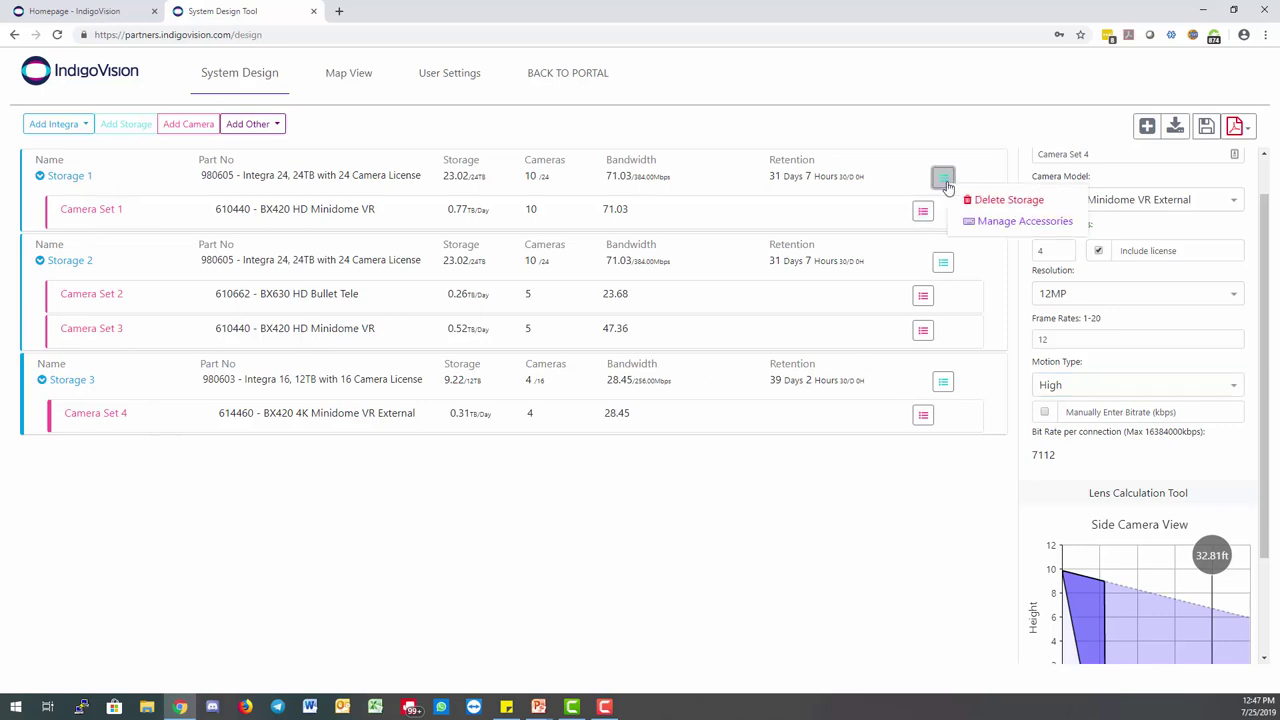
click(1012, 230)
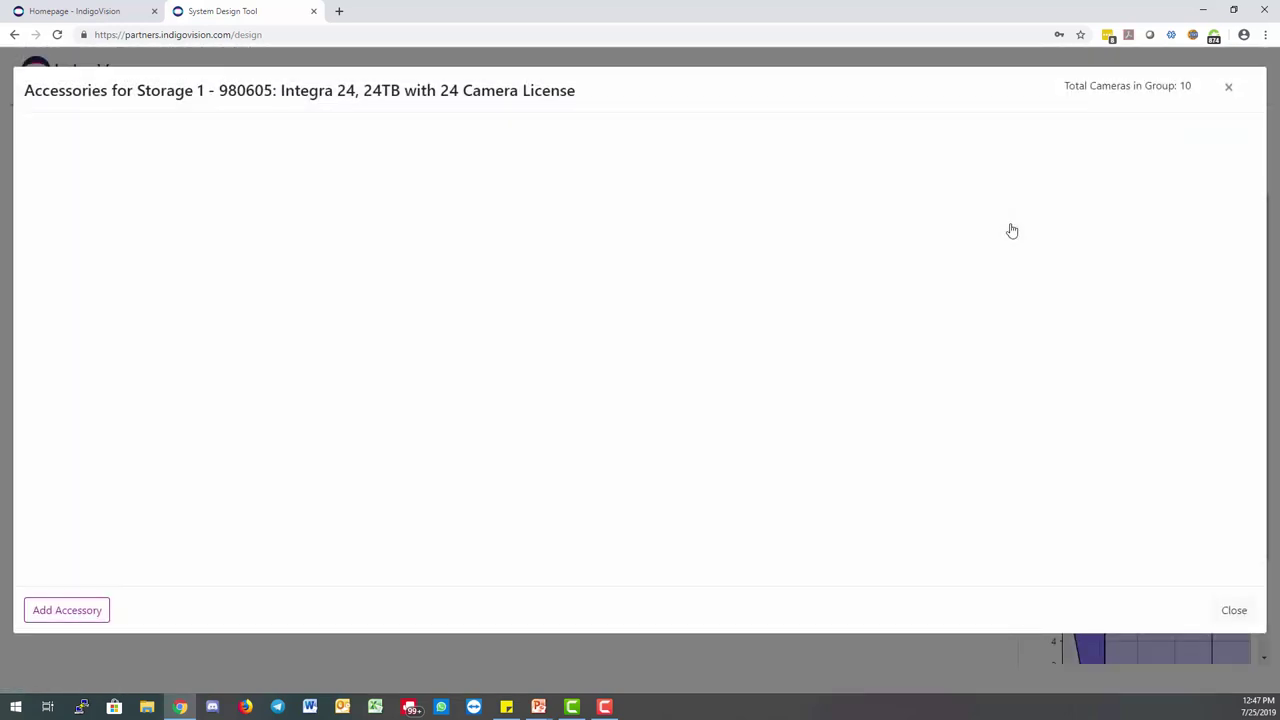
click(80, 609)
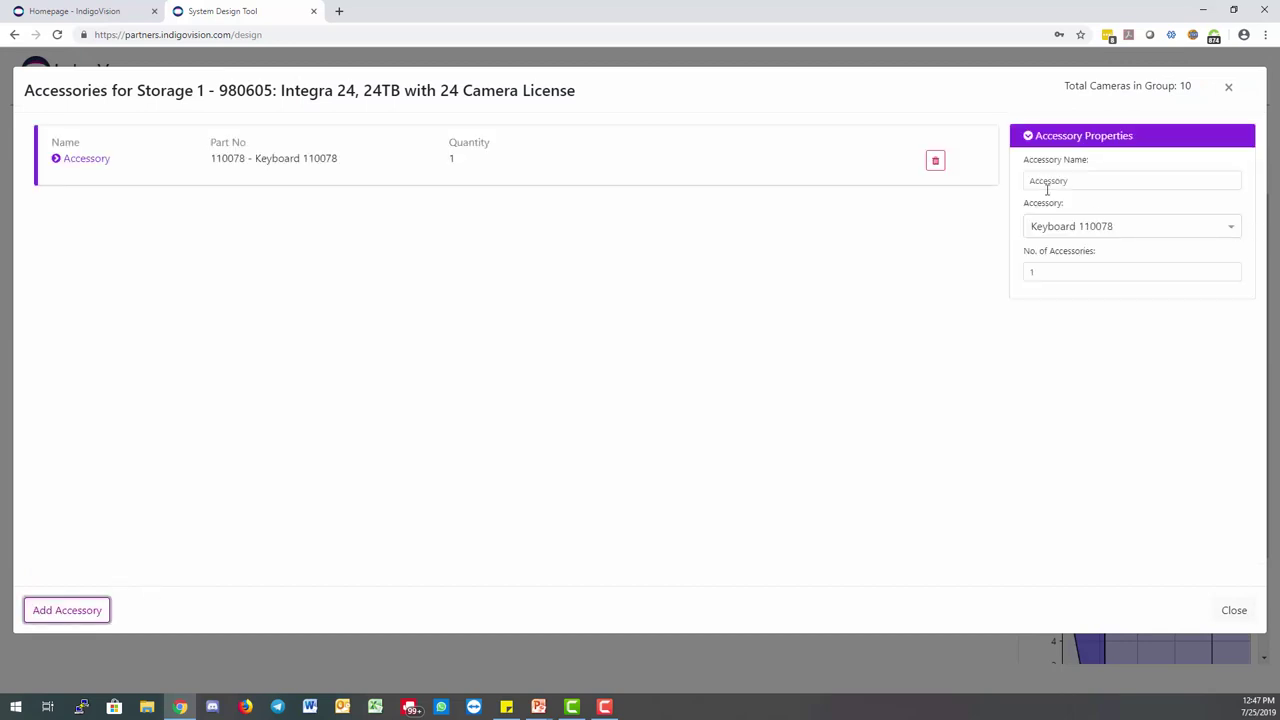
click(1129, 230)
drag(1237, 275, 1166, 403)
drag(1237, 313, 1237, 280)
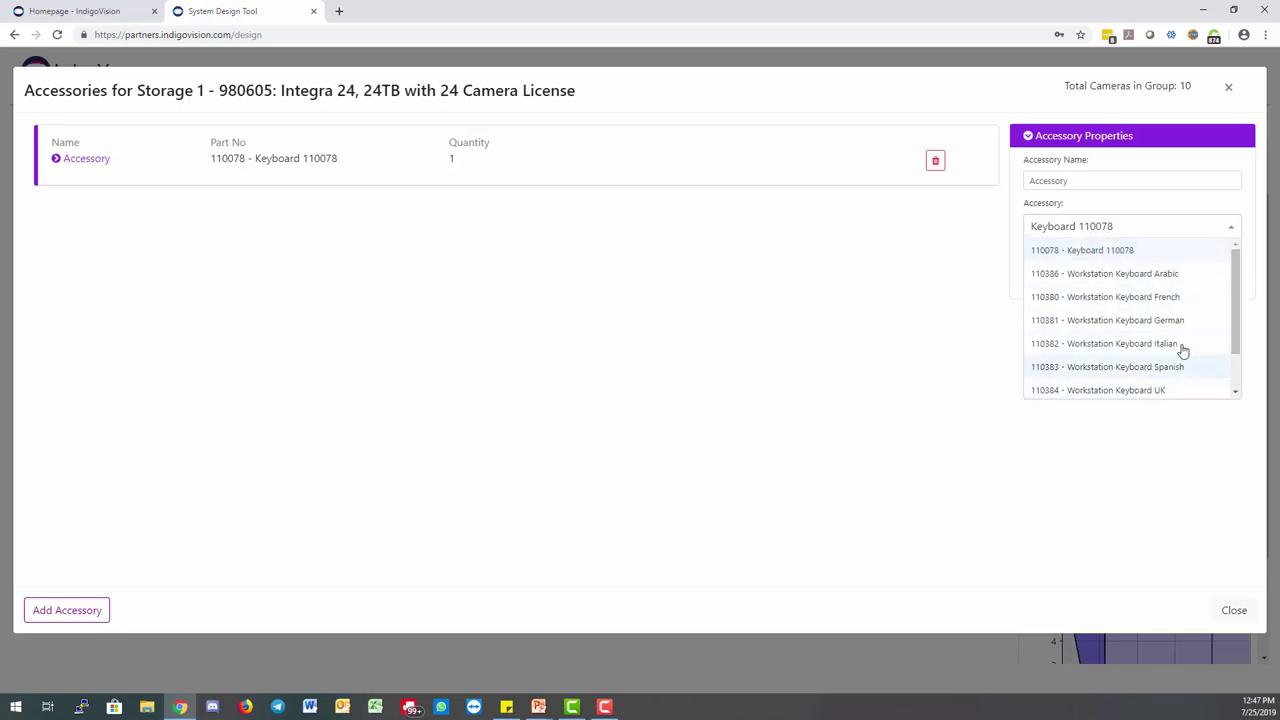
scroll(1171, 374, down, 1)
scroll(1166, 331, up, 1)
scroll(1175, 275, down, 1)
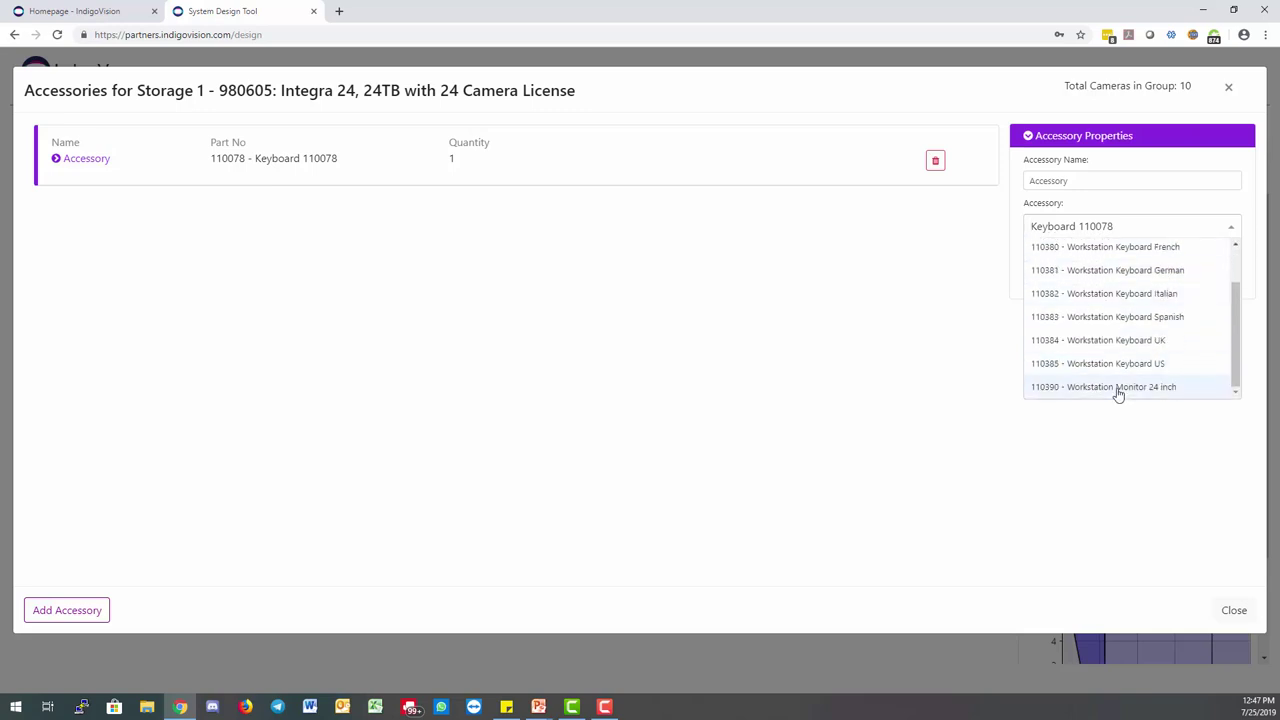
click(1185, 390)
double_click(1090, 272)
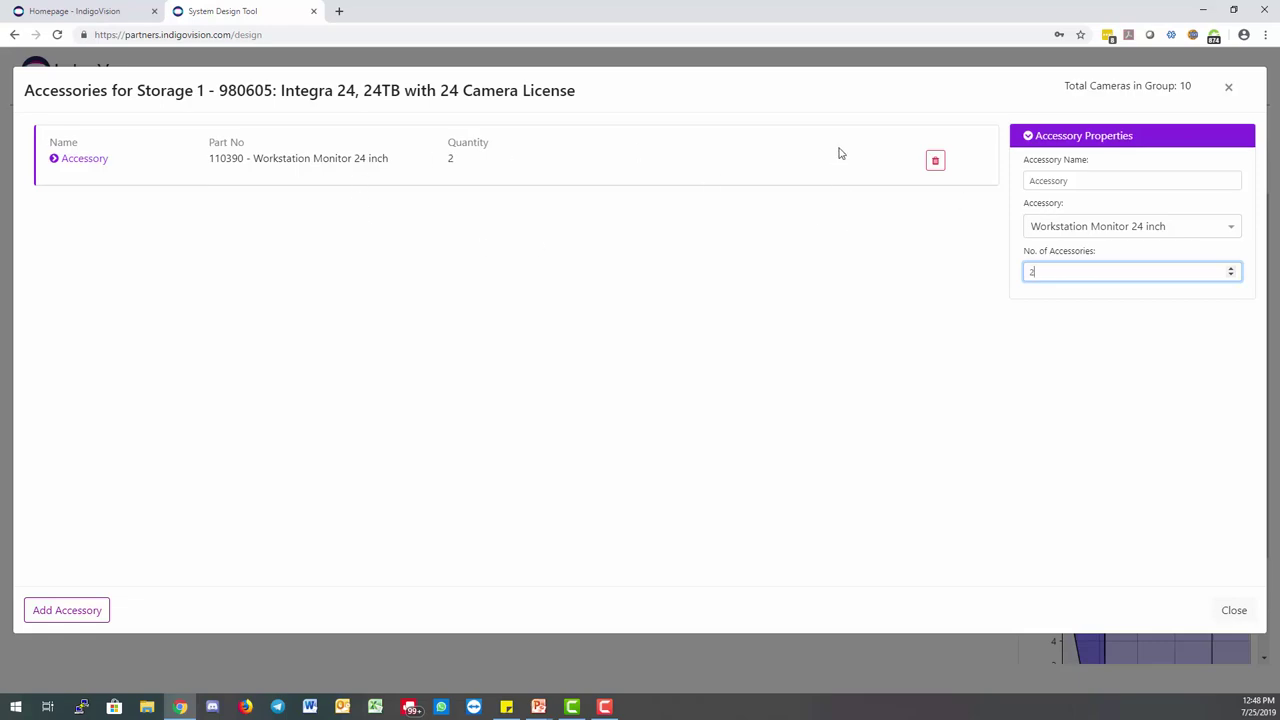
click(1234, 610)
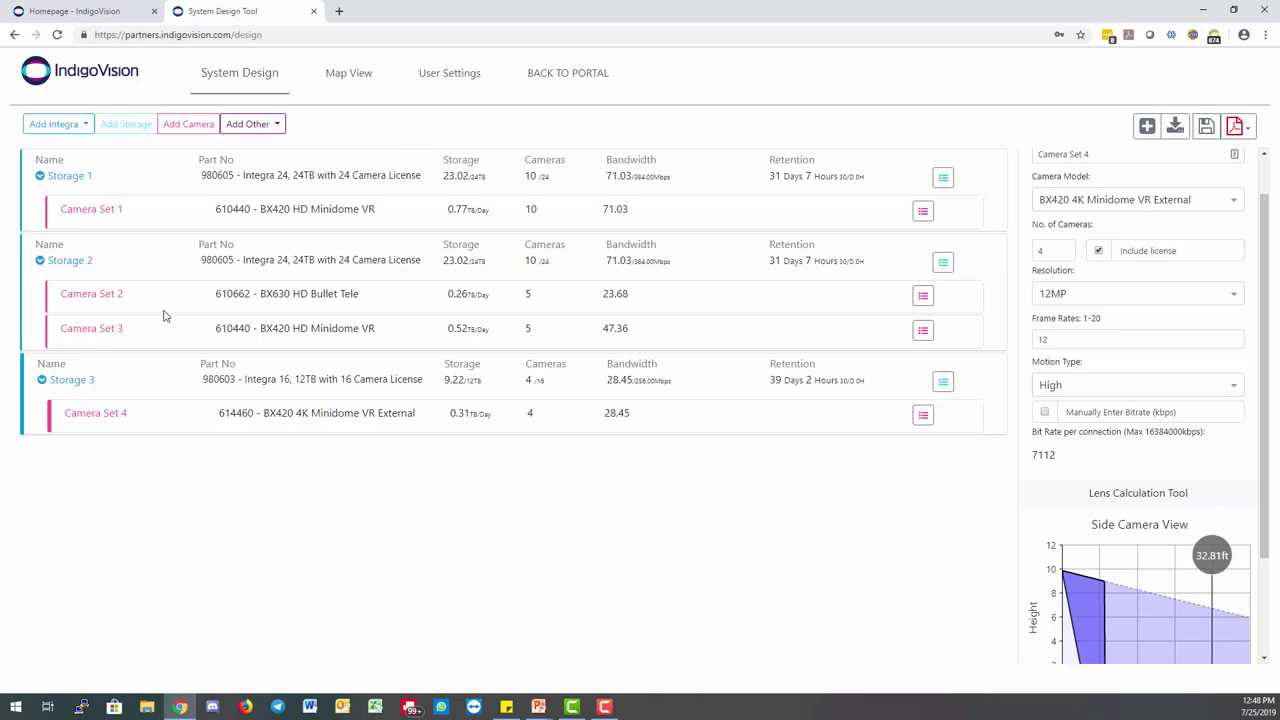
Step: Add Integra View 1 on a 980613 Integra View Mid Workstation (G2) and expand it to show its three storages
click(56, 124)
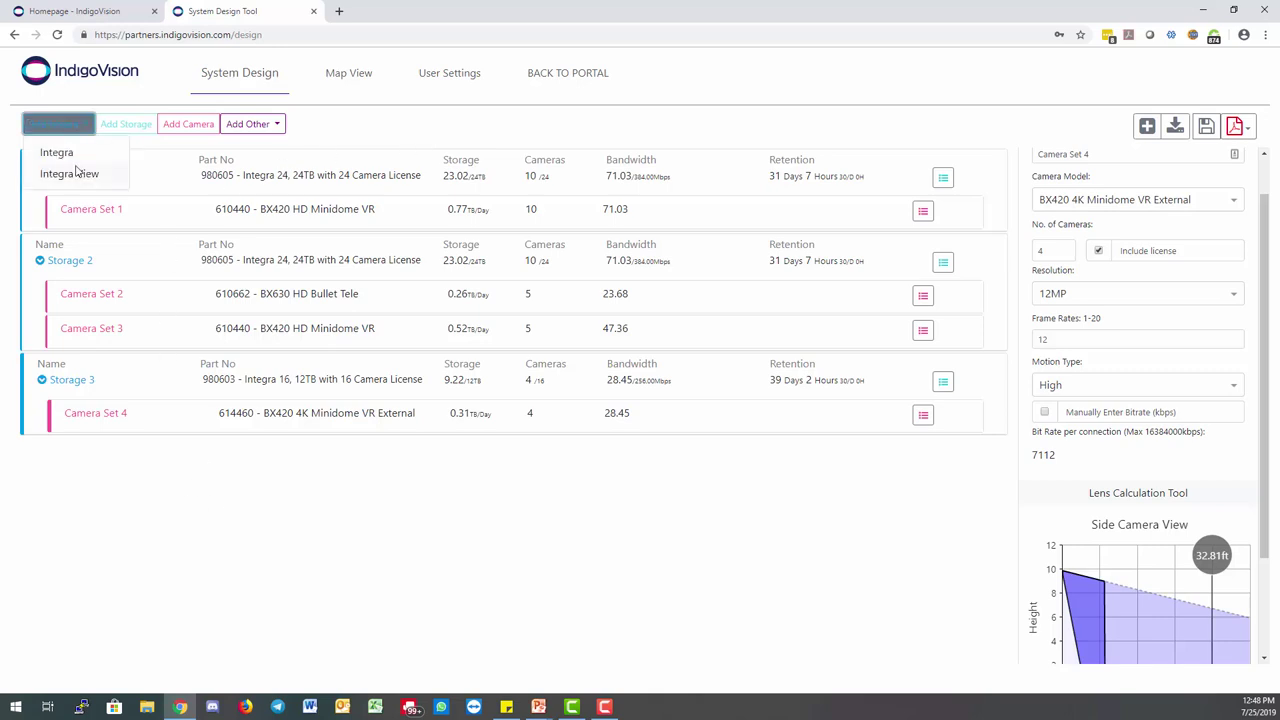
click(70, 174)
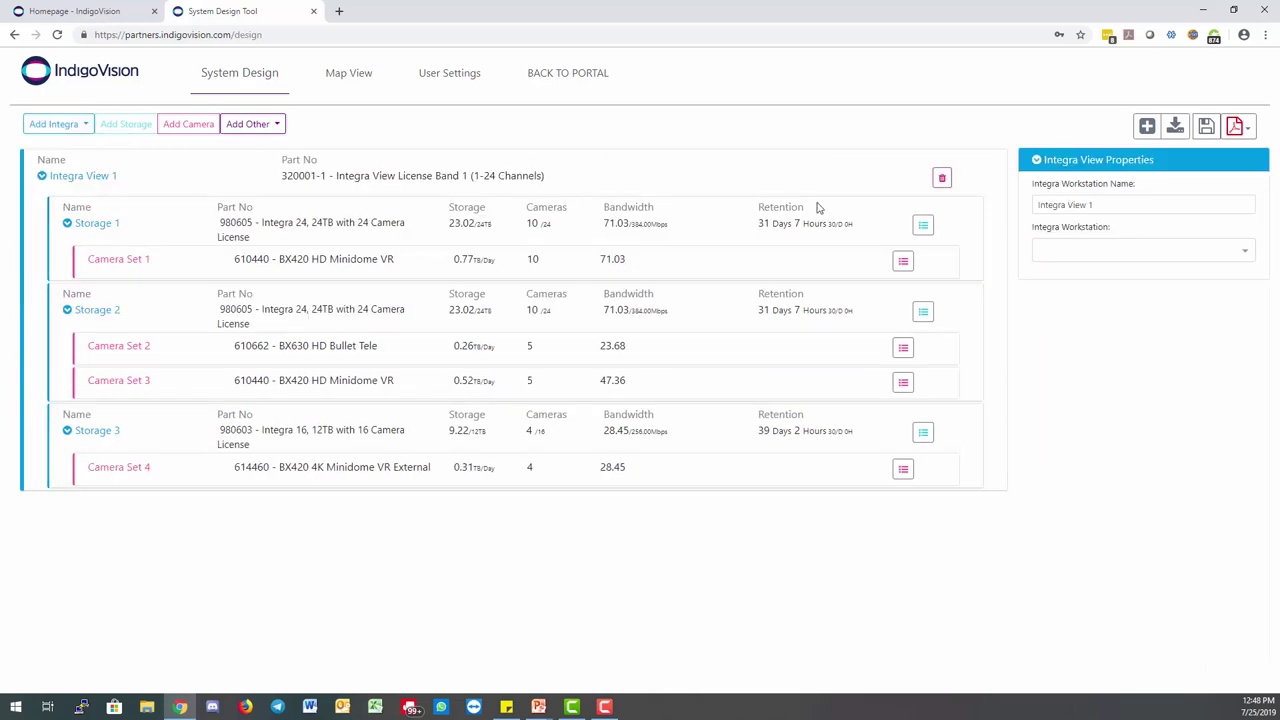
click(1248, 253)
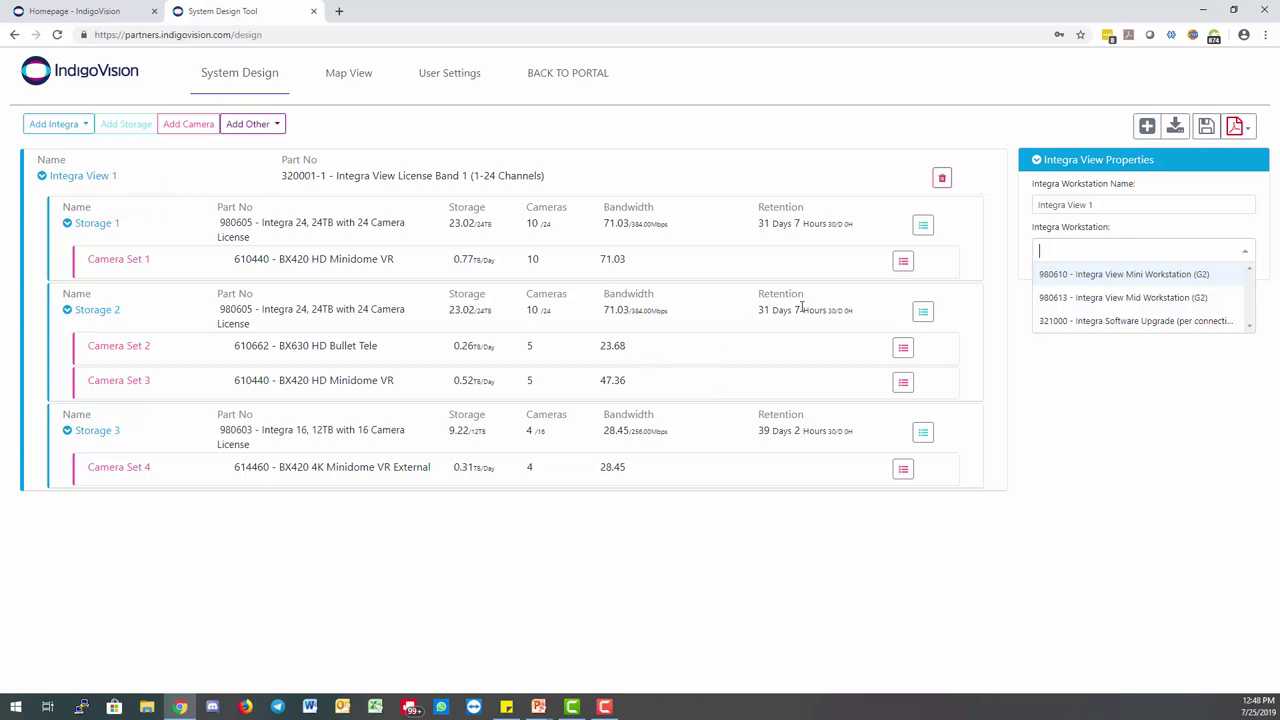
click(1207, 299)
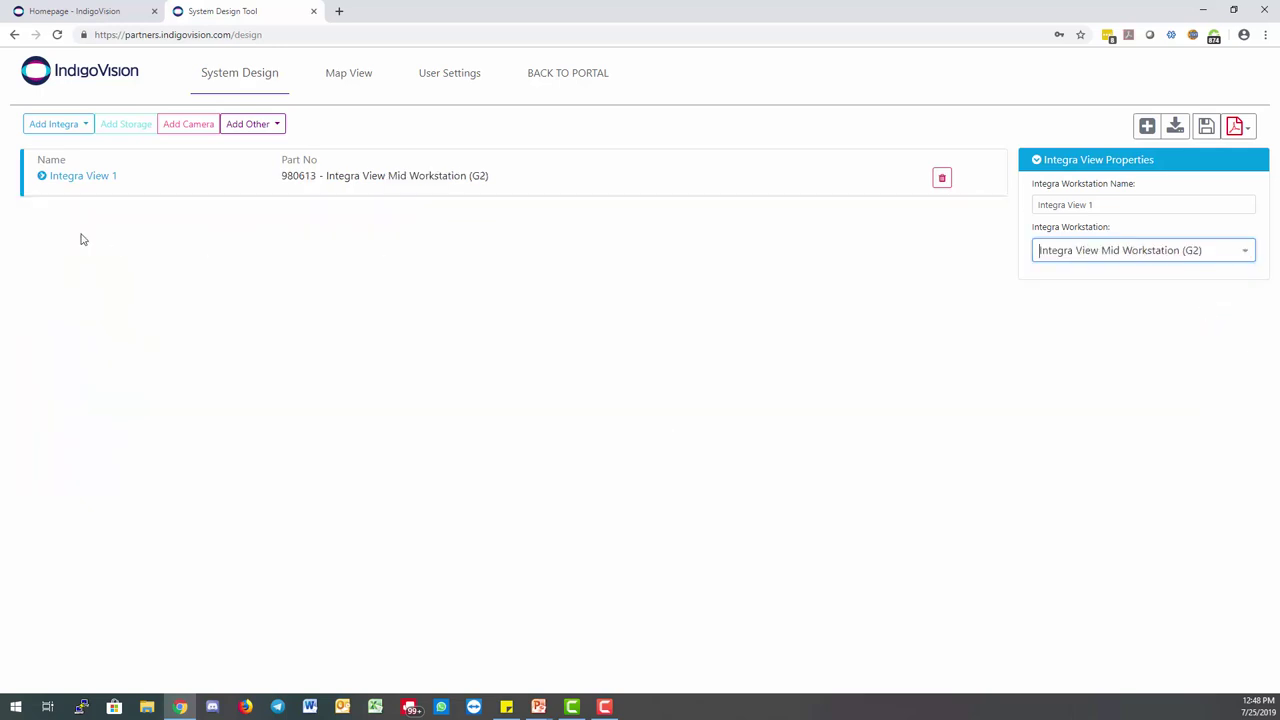
click(42, 175)
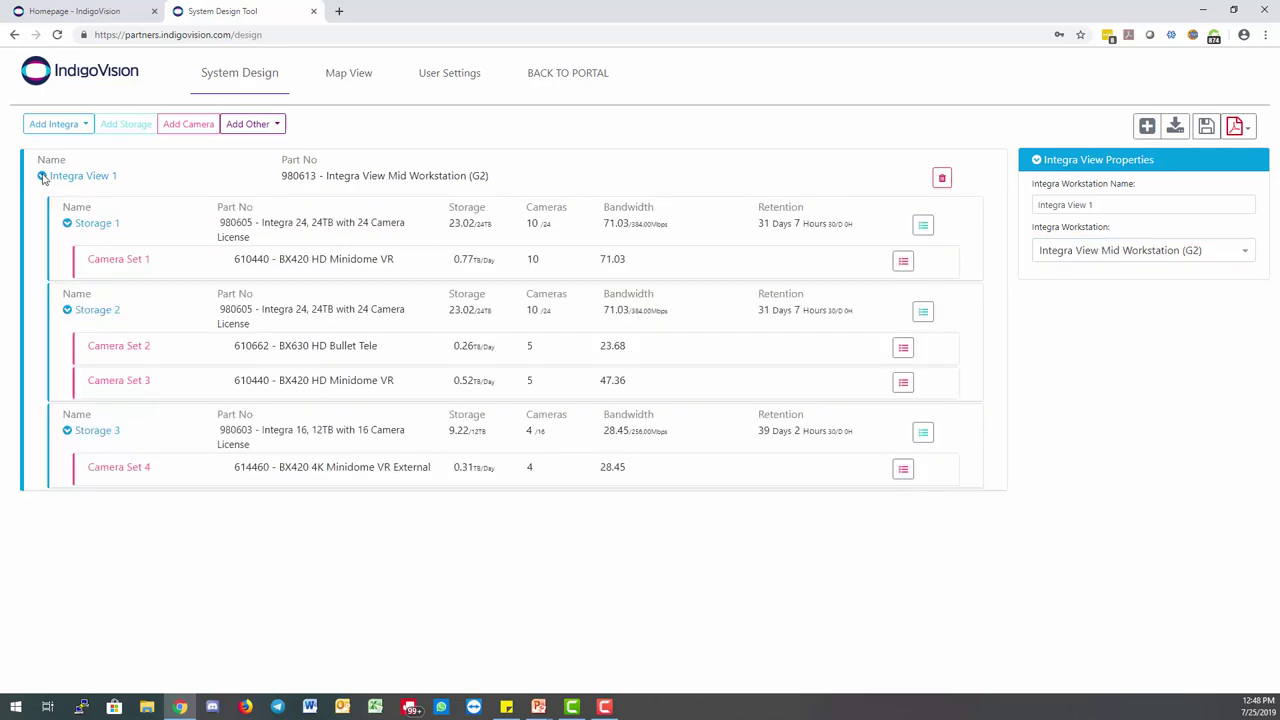
click(1075, 205)
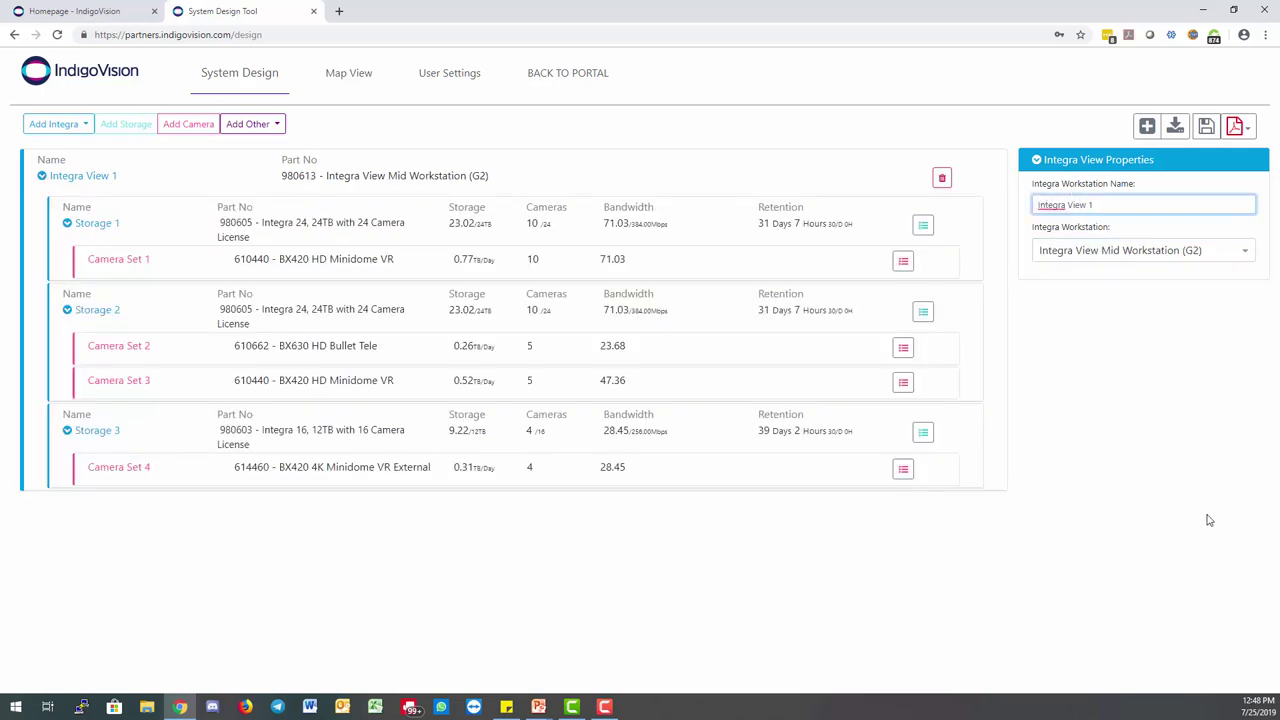
click(1108, 440)
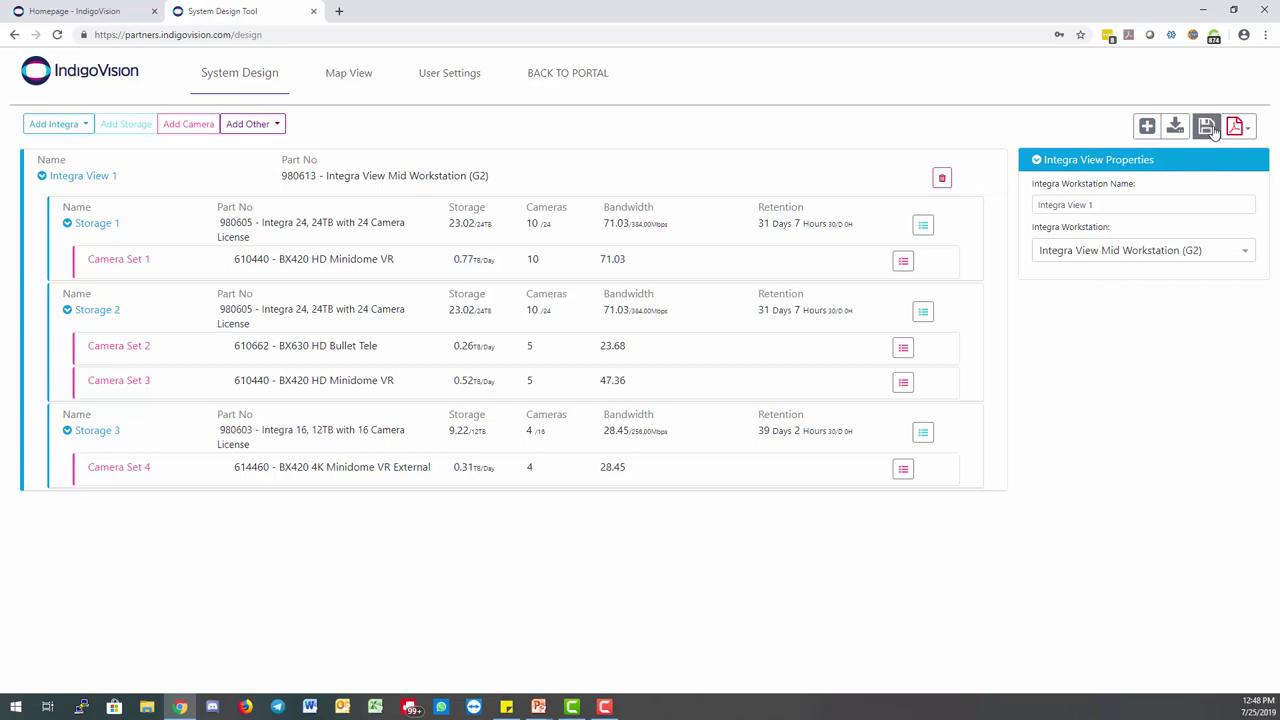
Step: Save the design with the System Design Name '3sitedesign'
click(1209, 130)
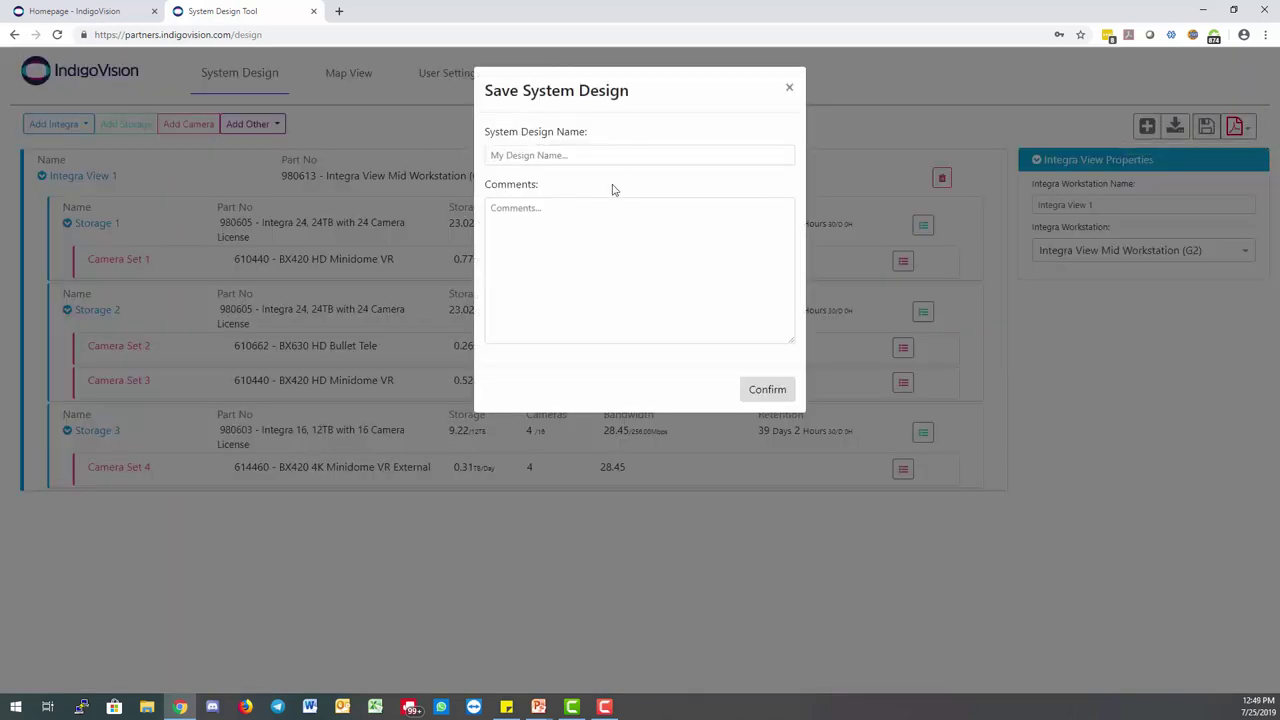
click(622, 155)
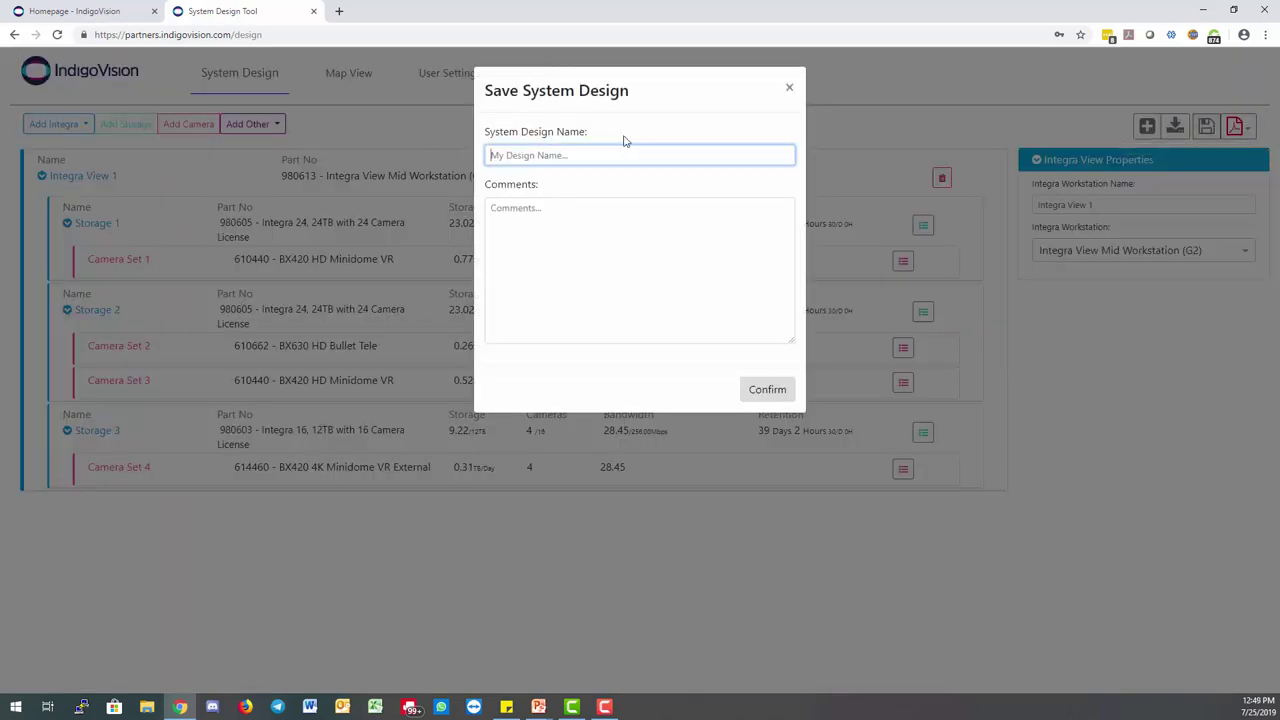
text(3sitedesign)
click(779, 390)
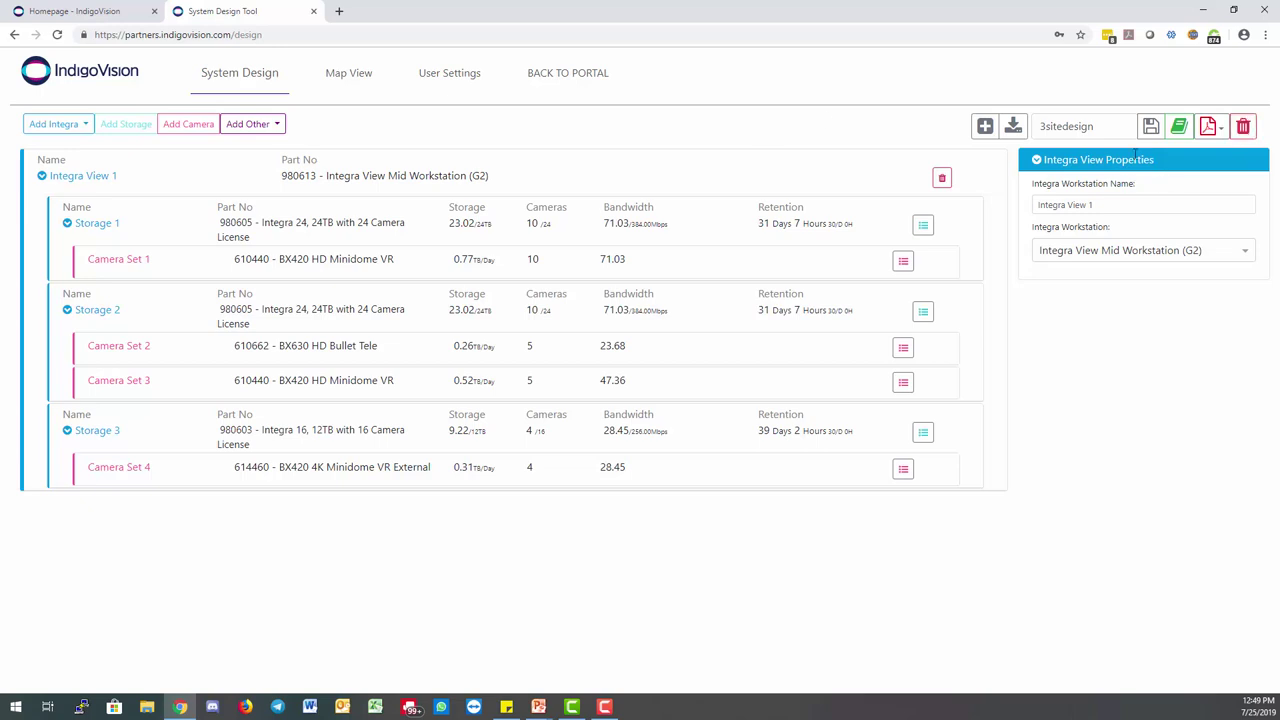
Step: Check the saved designs in the Load dialog without loading, then export a System Design PDF
click(1013, 130)
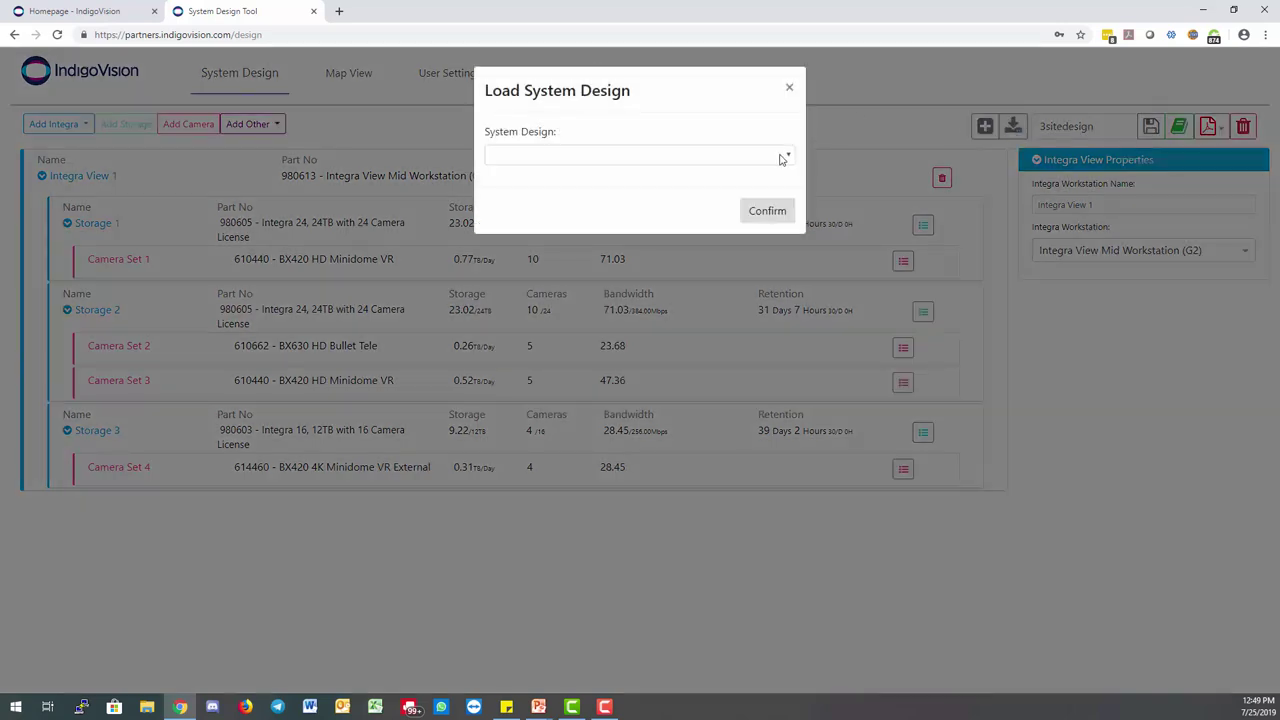
click(782, 157)
click(782, 157)
click(790, 89)
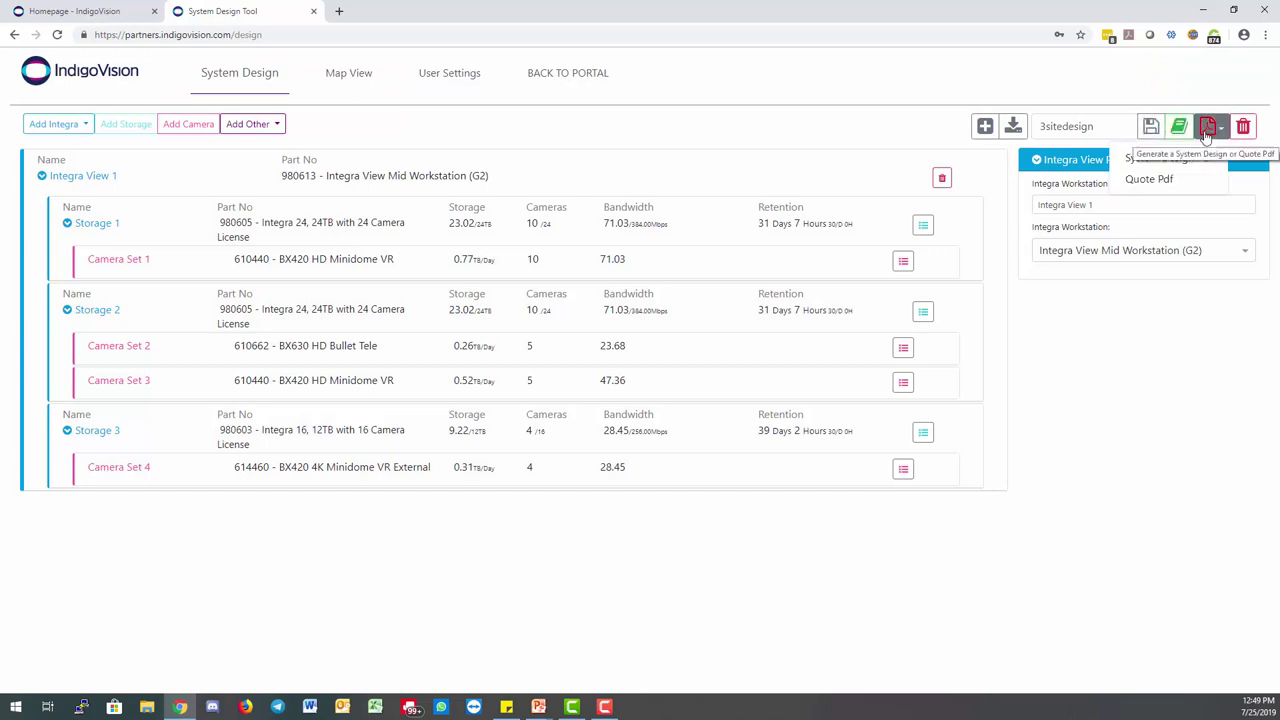
click(1207, 129)
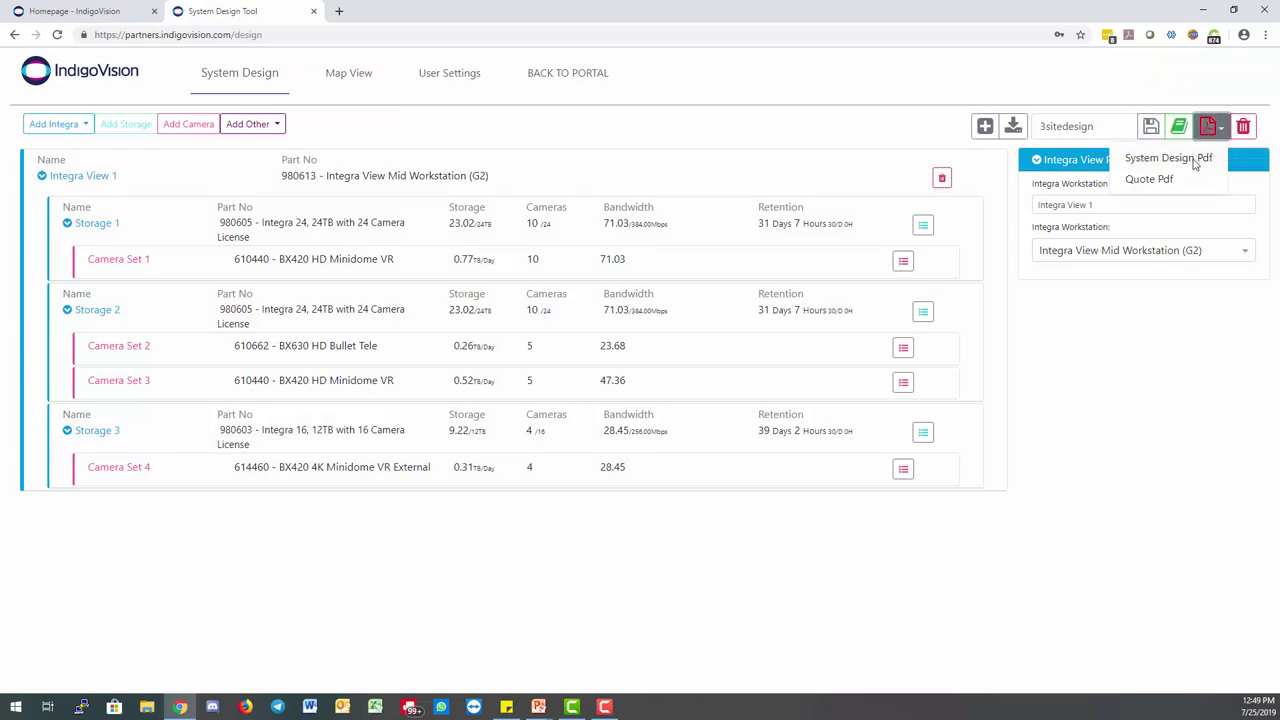
click(1168, 158)
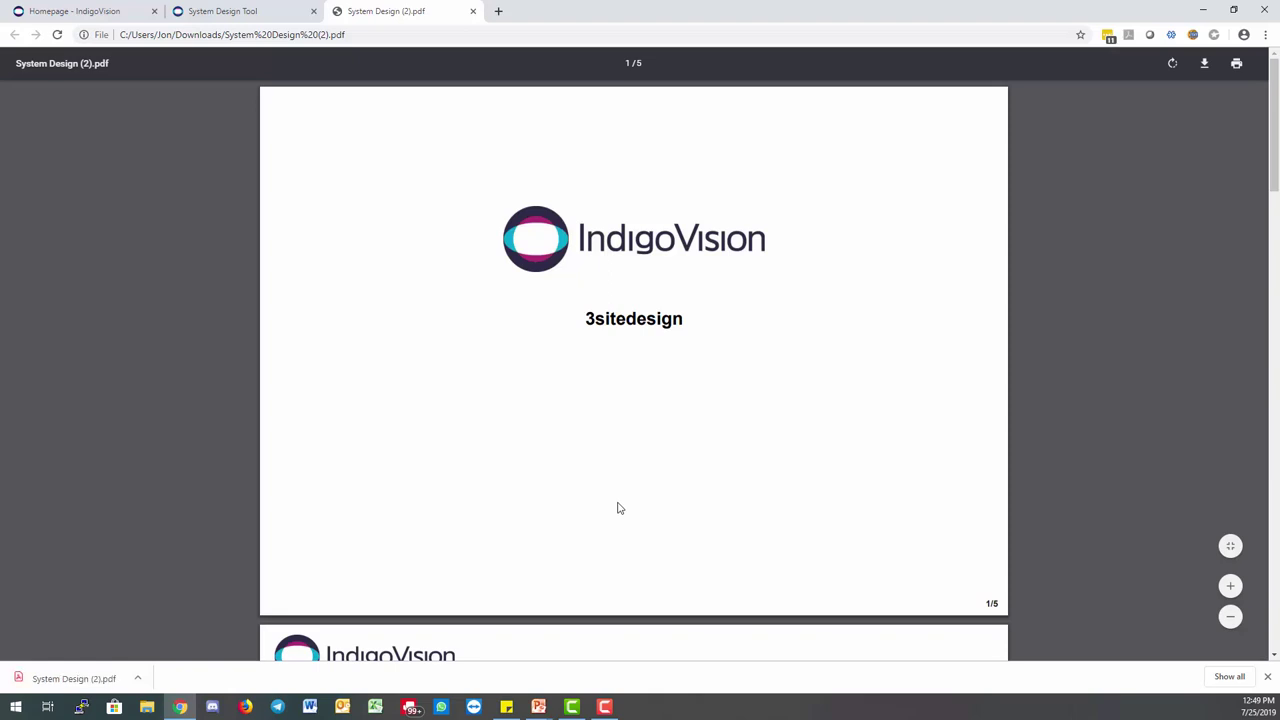
scroll(633, 342, down, 1)
scroll(633, 342, down, 4)
scroll(634, 349, up, 2)
scroll(635, 349, down, 3)
scroll(635, 350, down, 4)
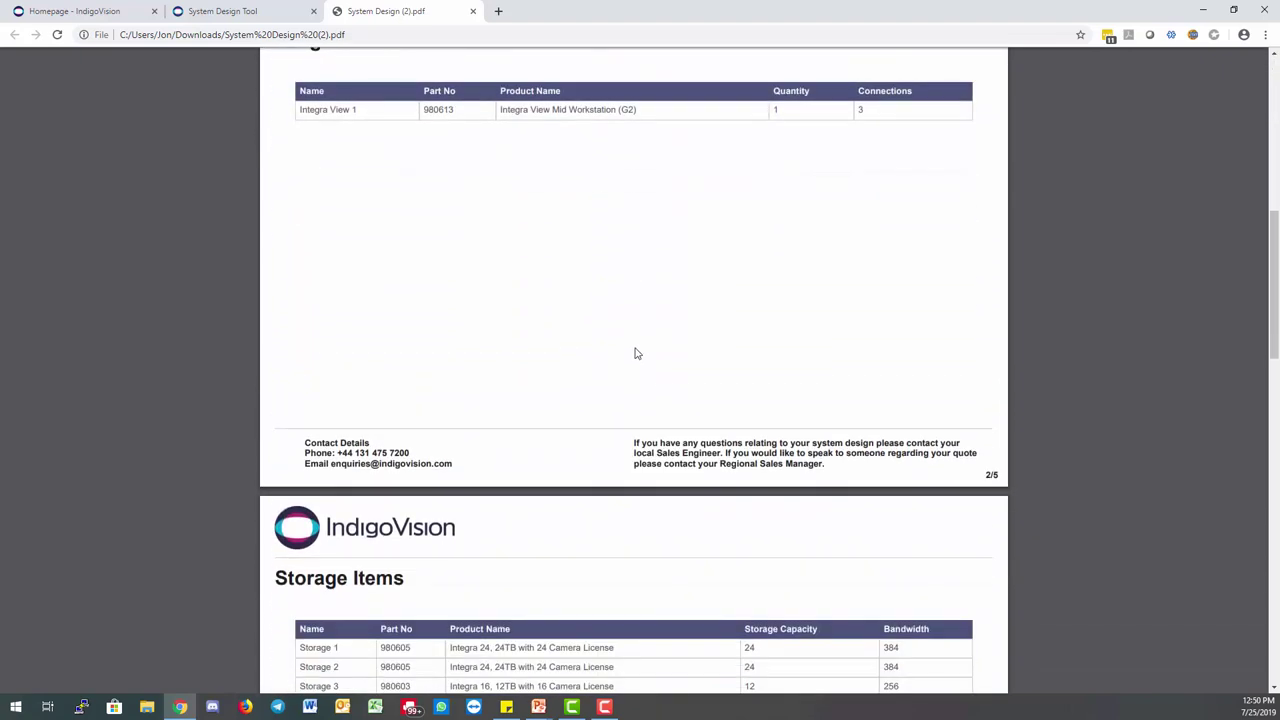
scroll(660, 400, up, 2)
scroll(680, 451, down, 1)
scroll(680, 453, up, 2)
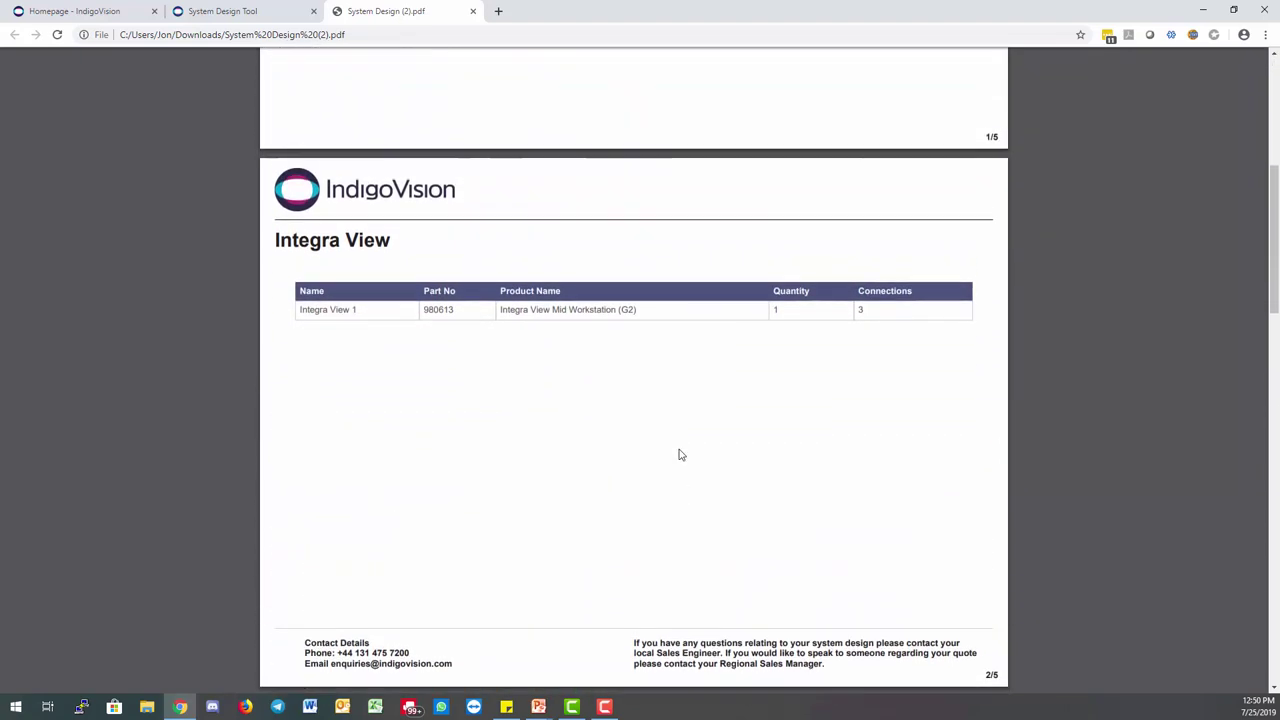
scroll(678, 452, up, 1)
scroll(678, 452, down, 1)
scroll(740, 343, down, 6)
scroll(530, 331, up, 1)
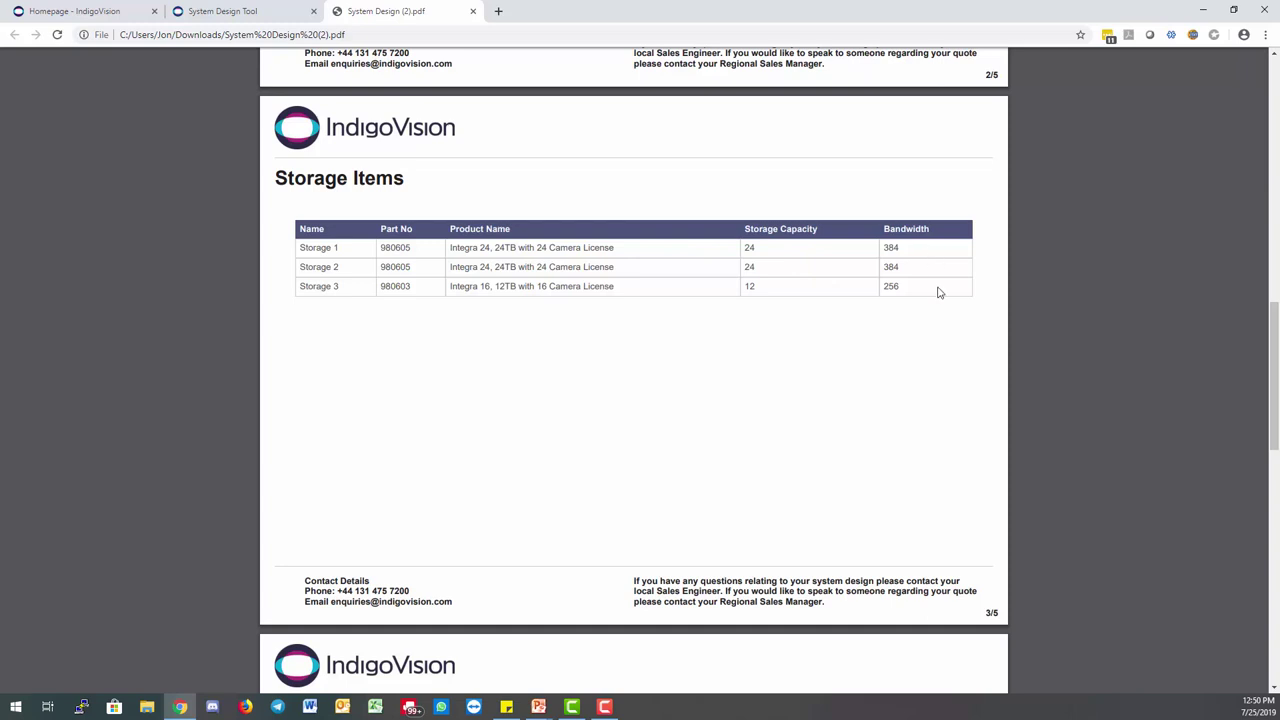
scroll(940, 292, down, 5)
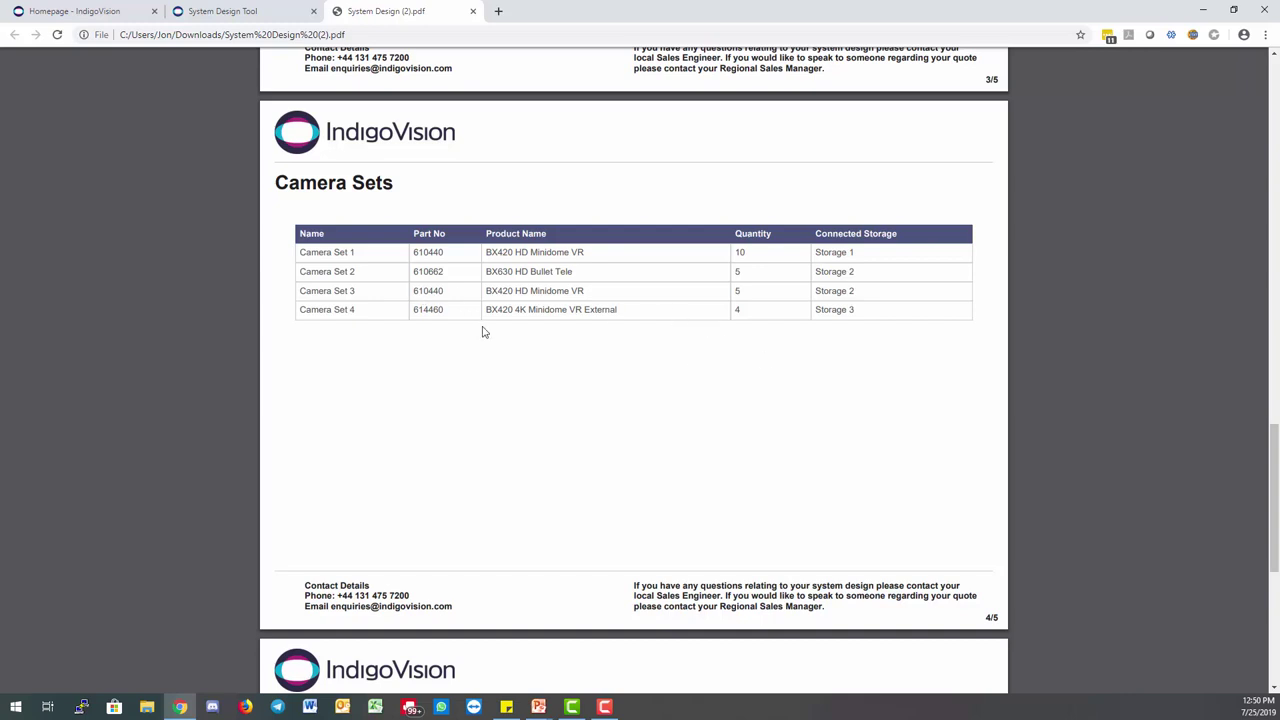
scroll(600, 316, down, 3)
scroll(600, 316, down, 2)
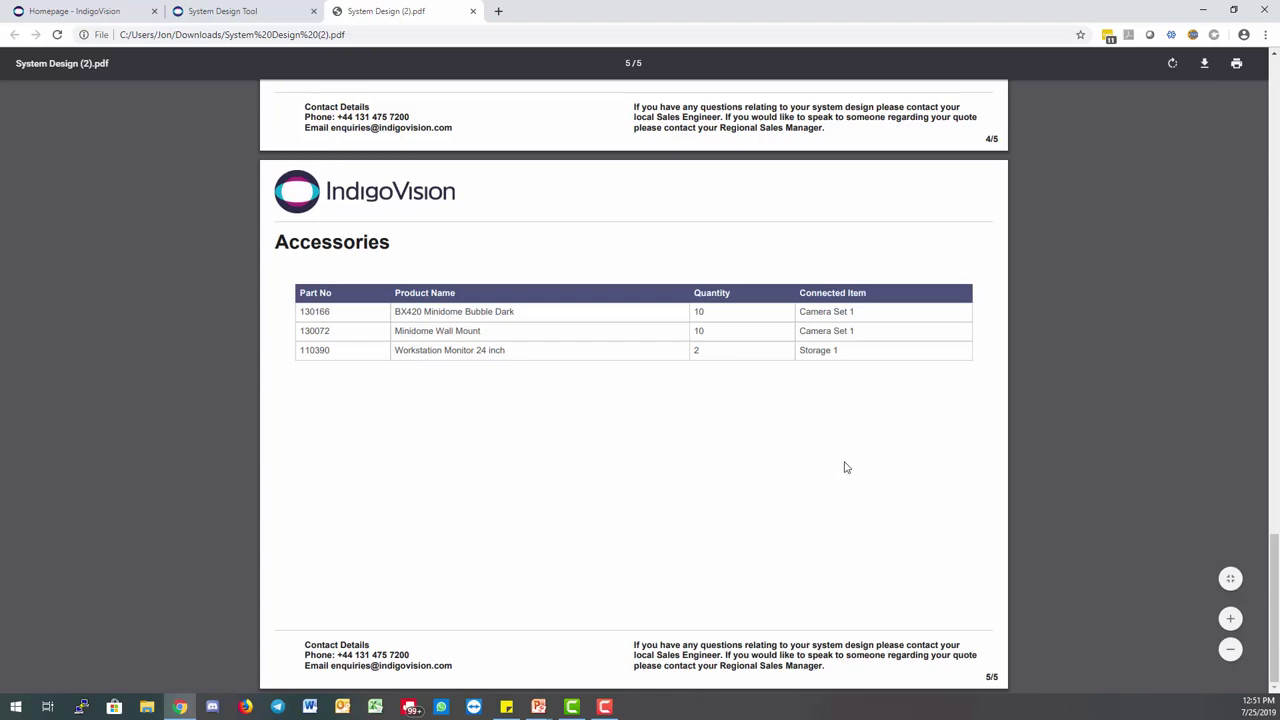
scroll(852, 447, up, 15)
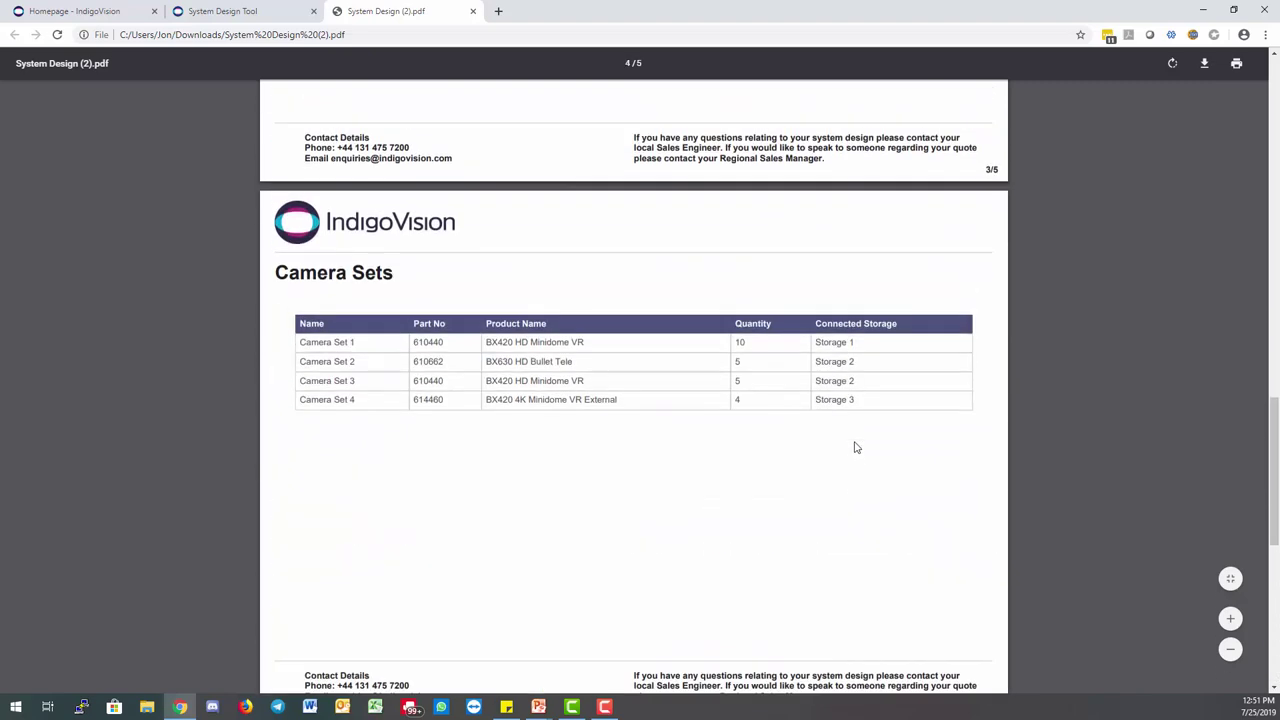
scroll(852, 446, up, 6)
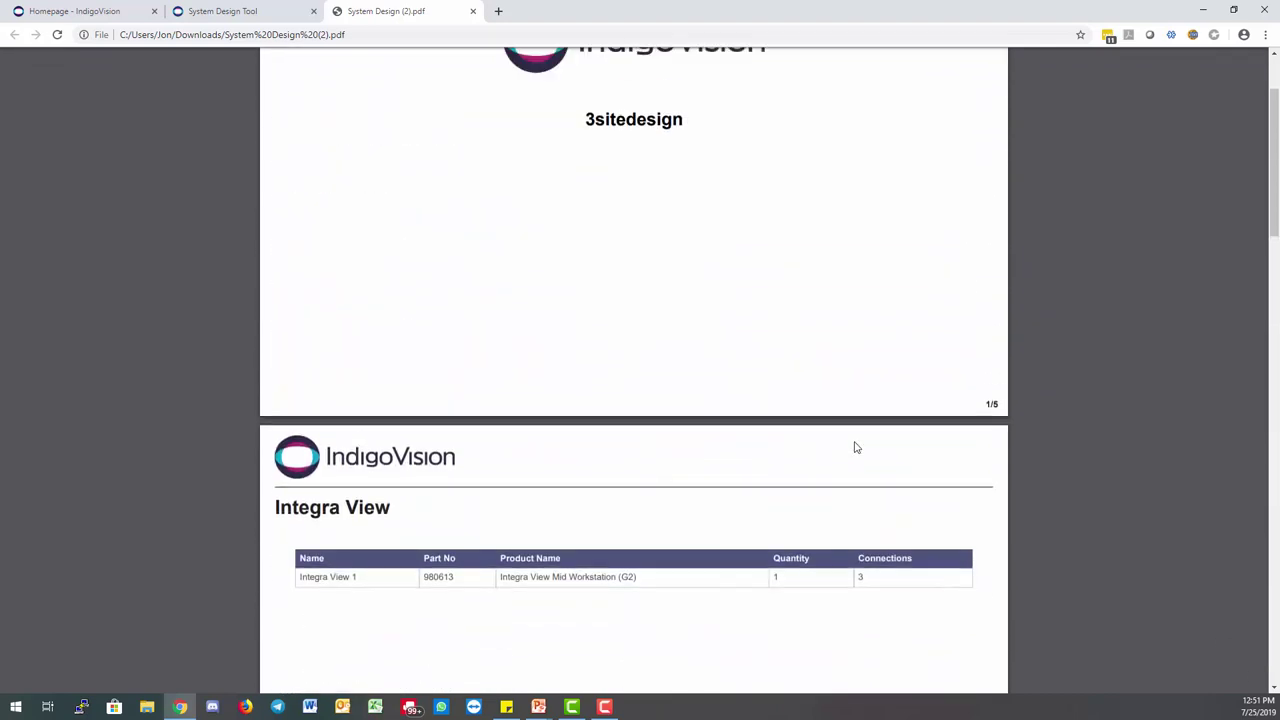
scroll(514, 441, down, 4)
scroll(514, 441, down, 2)
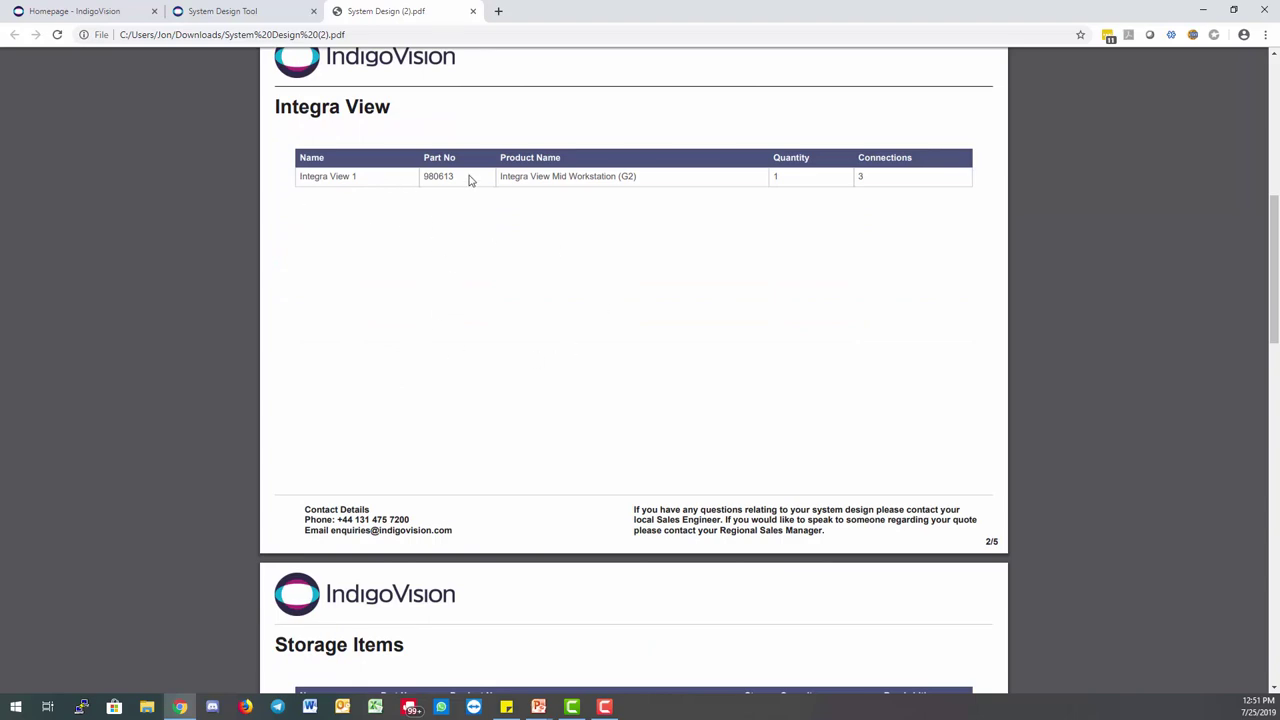
scroll(575, 356, down, 5)
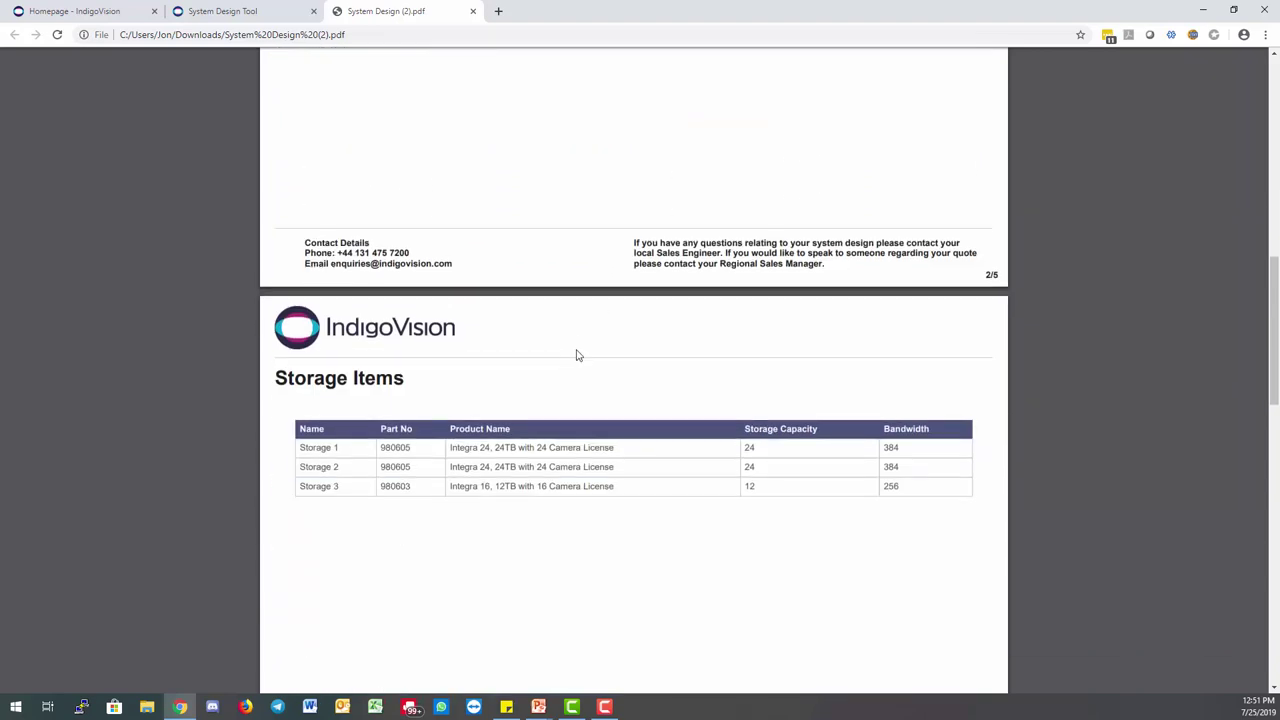
scroll(620, 390, up, 3)
scroll(620, 403, up, 9)
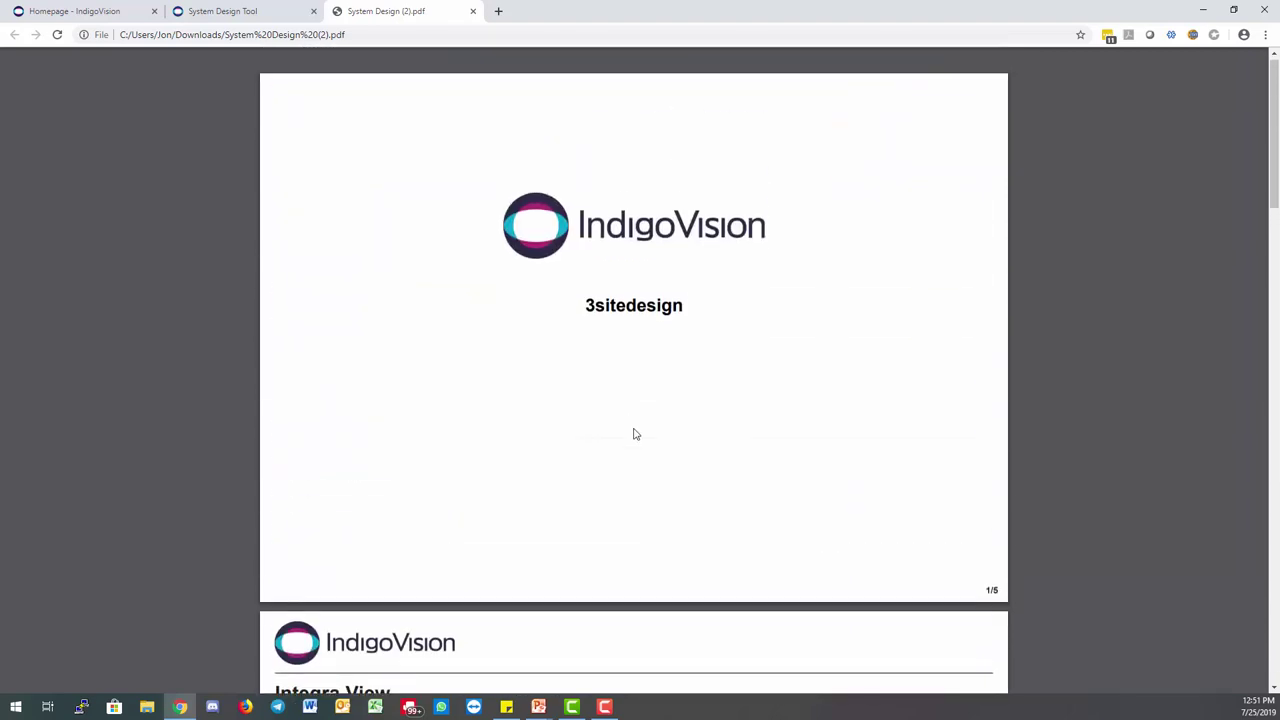
scroll(634, 434, down, 8)
scroll(650, 437, down, 12)
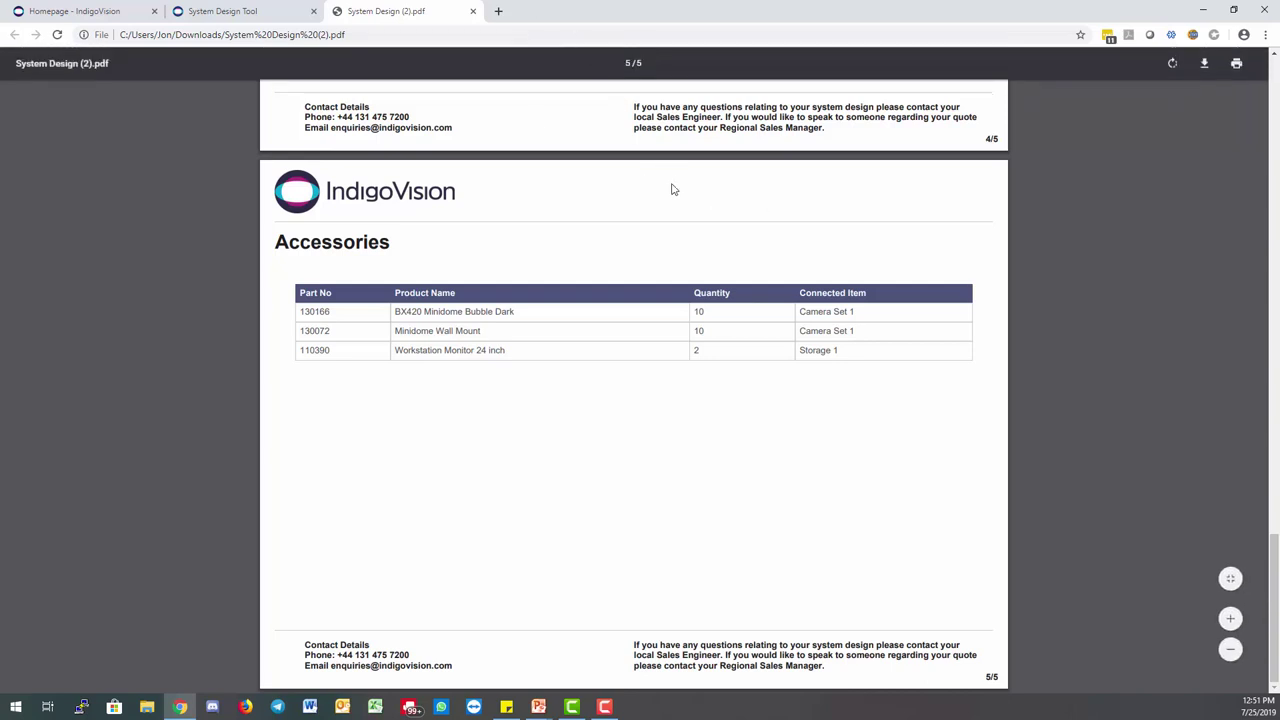
Step: Close the System Design PDF tab and start generating a quote for 3sitedesign
click(473, 11)
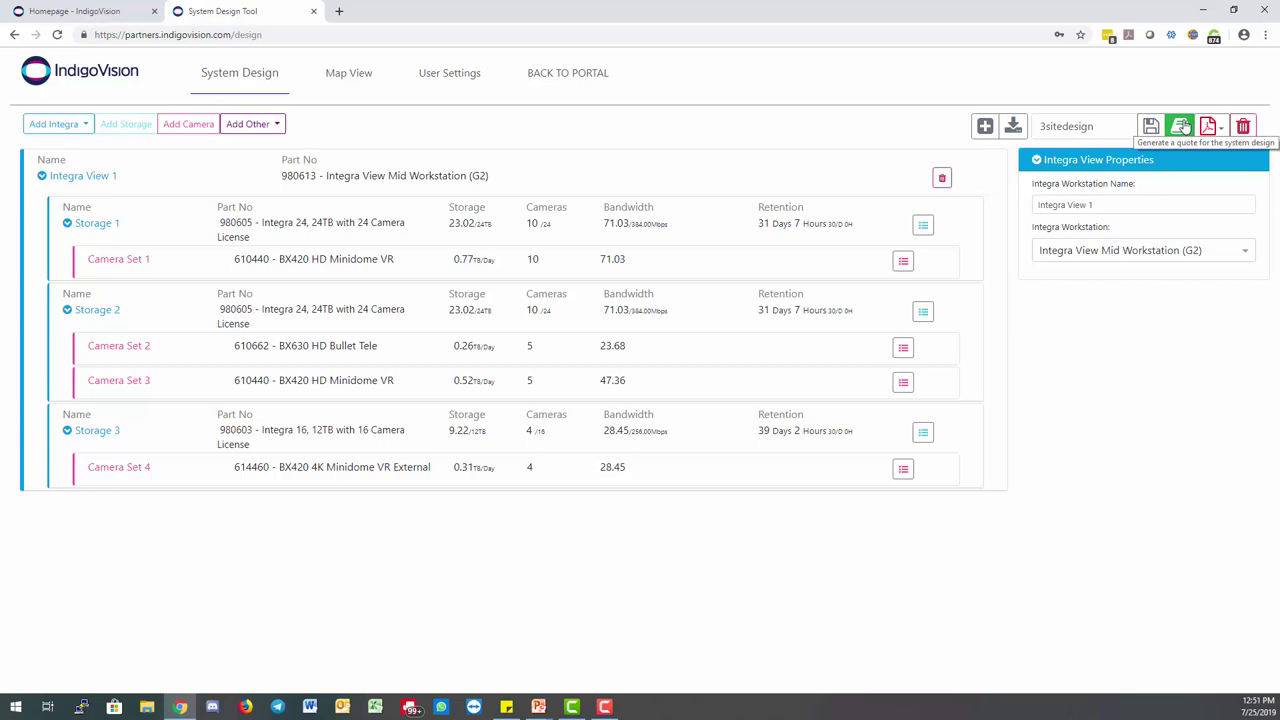
click(1180, 126)
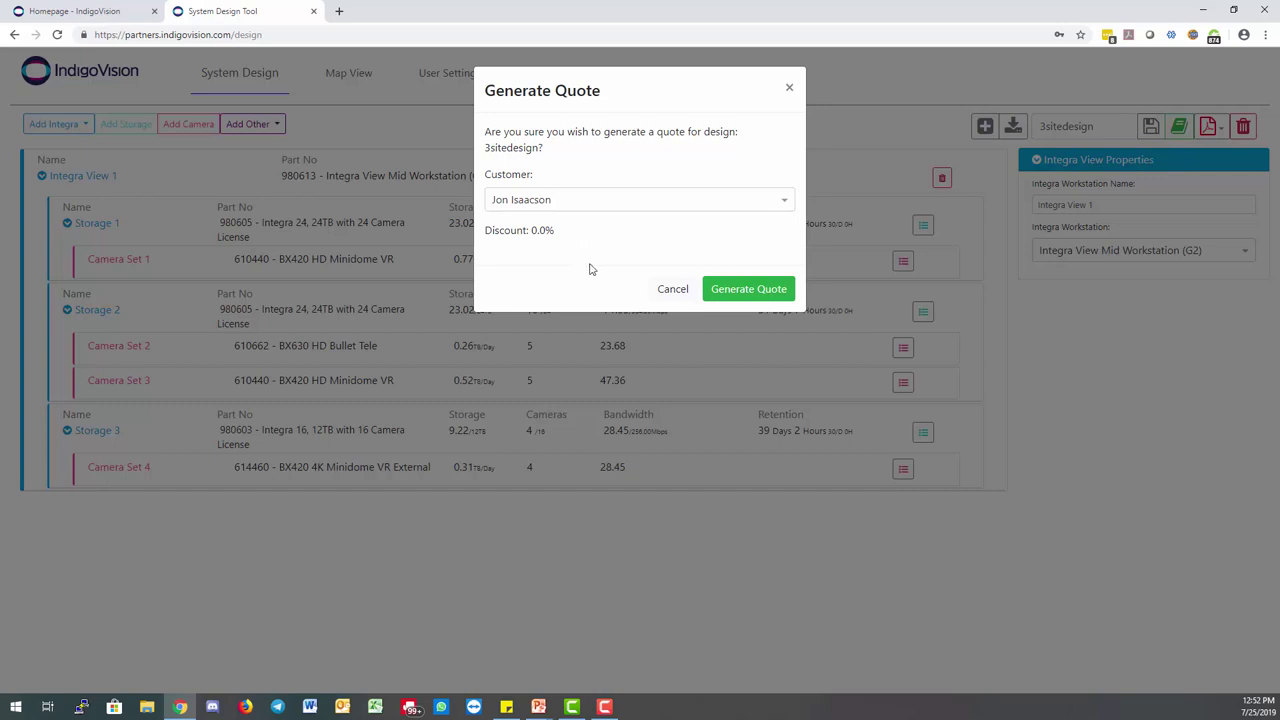
Step: Confirm the quote at 0.0% discount and dismiss the Quote Generated Successfully message
click(760, 291)
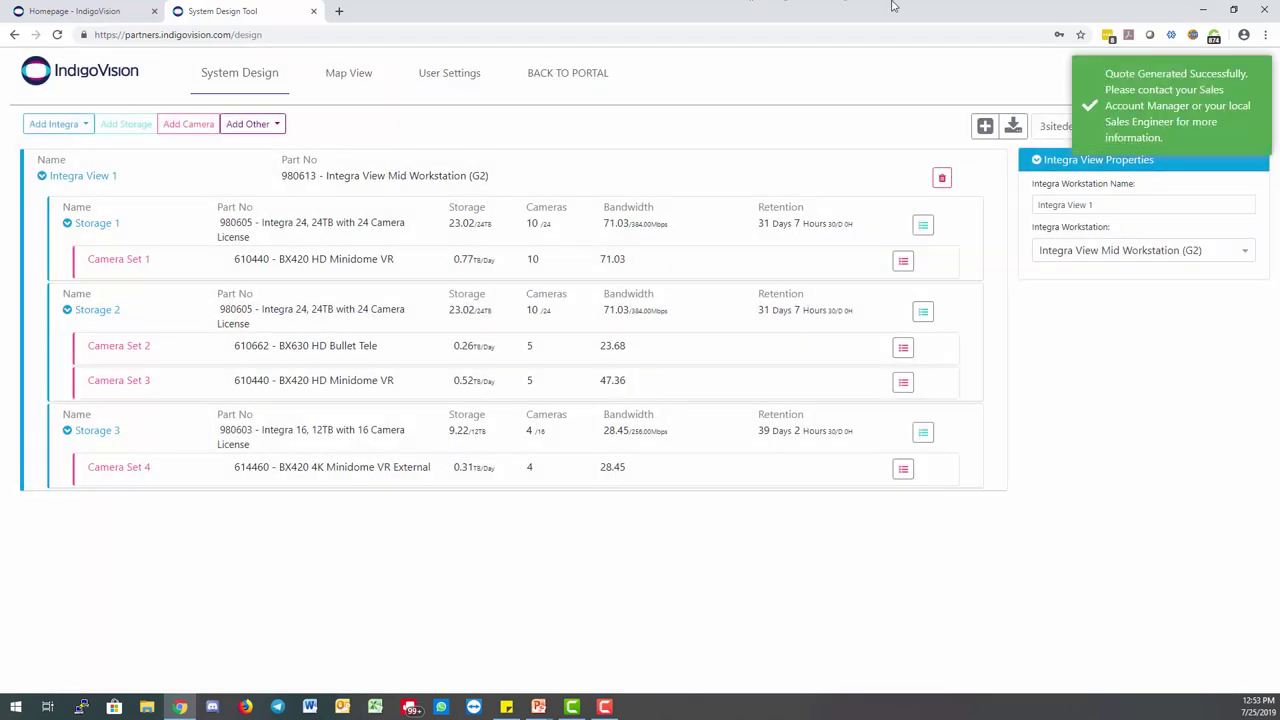
click(1220, 112)
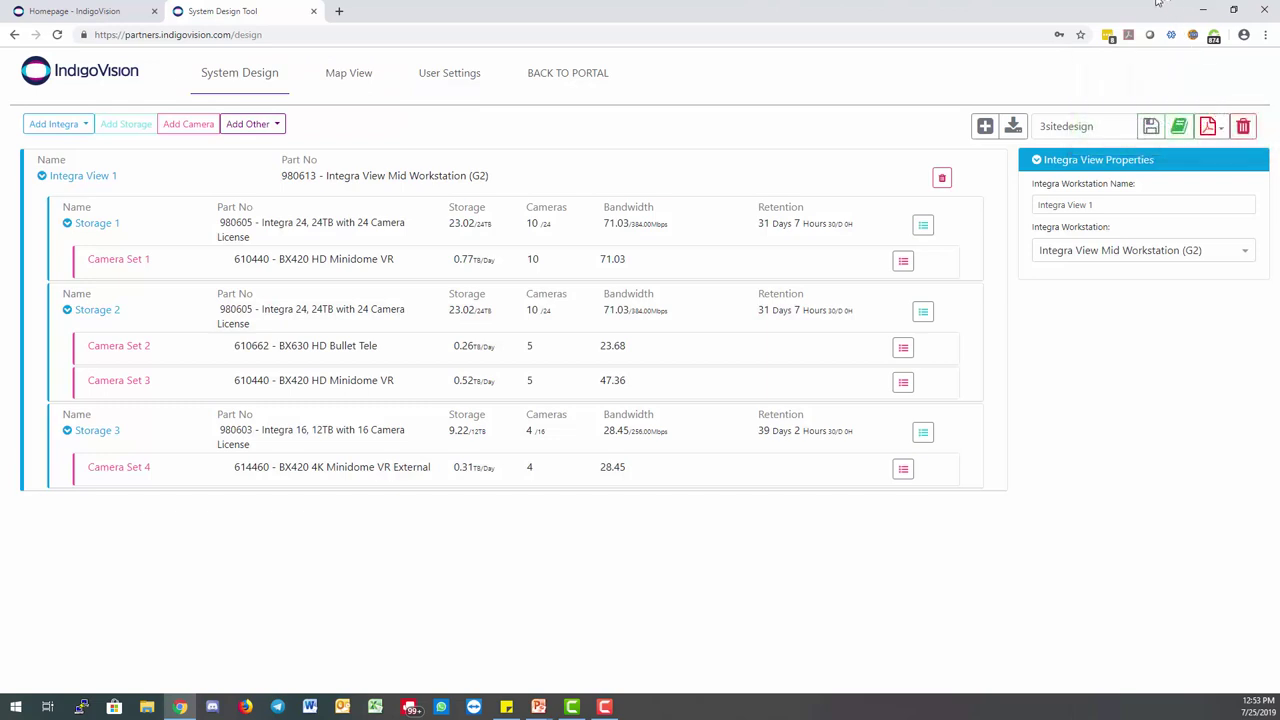
Step: Export the Quote PDF and review its three pages, totalling $59,725.00
click(1210, 127)
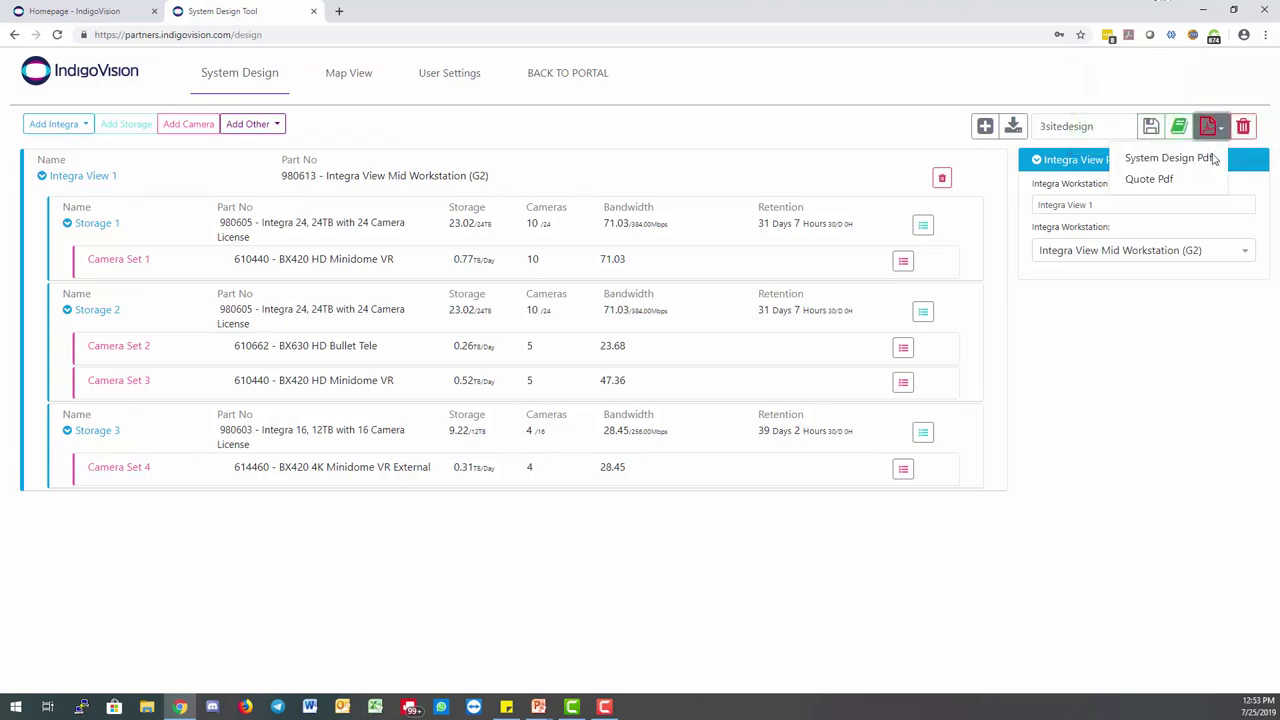
click(1148, 180)
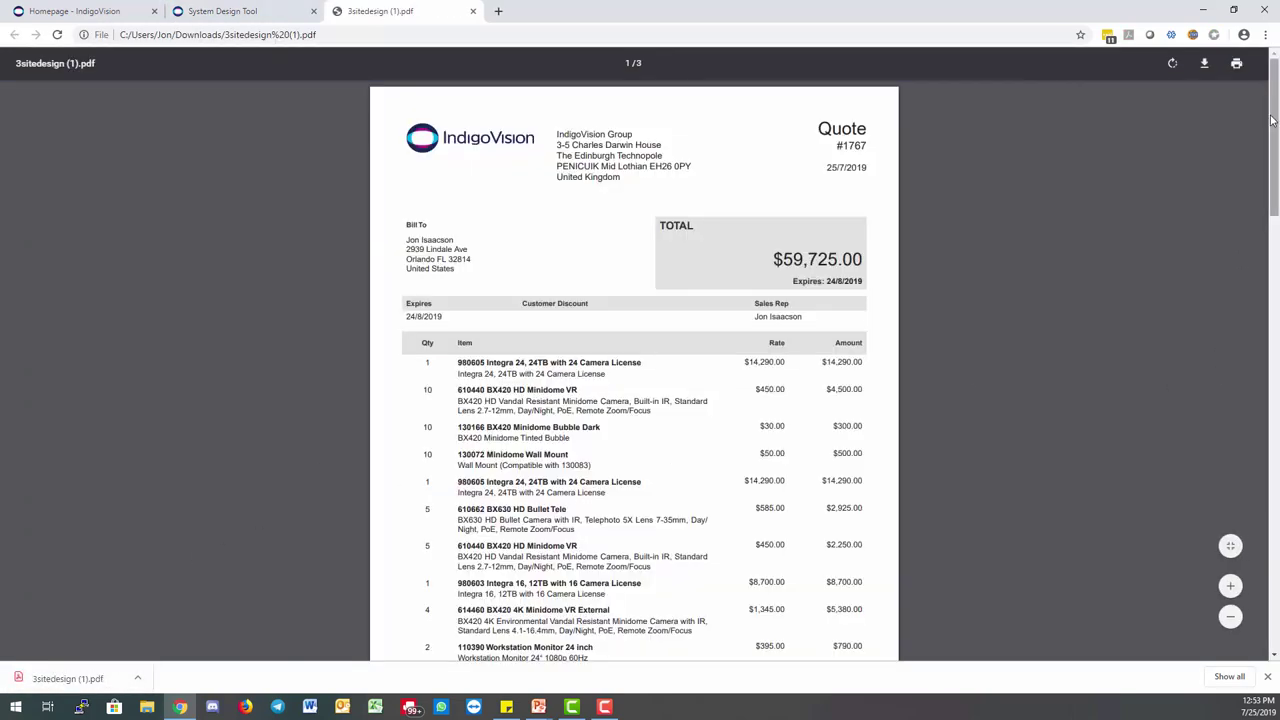
scroll(1272, 120, down, 2)
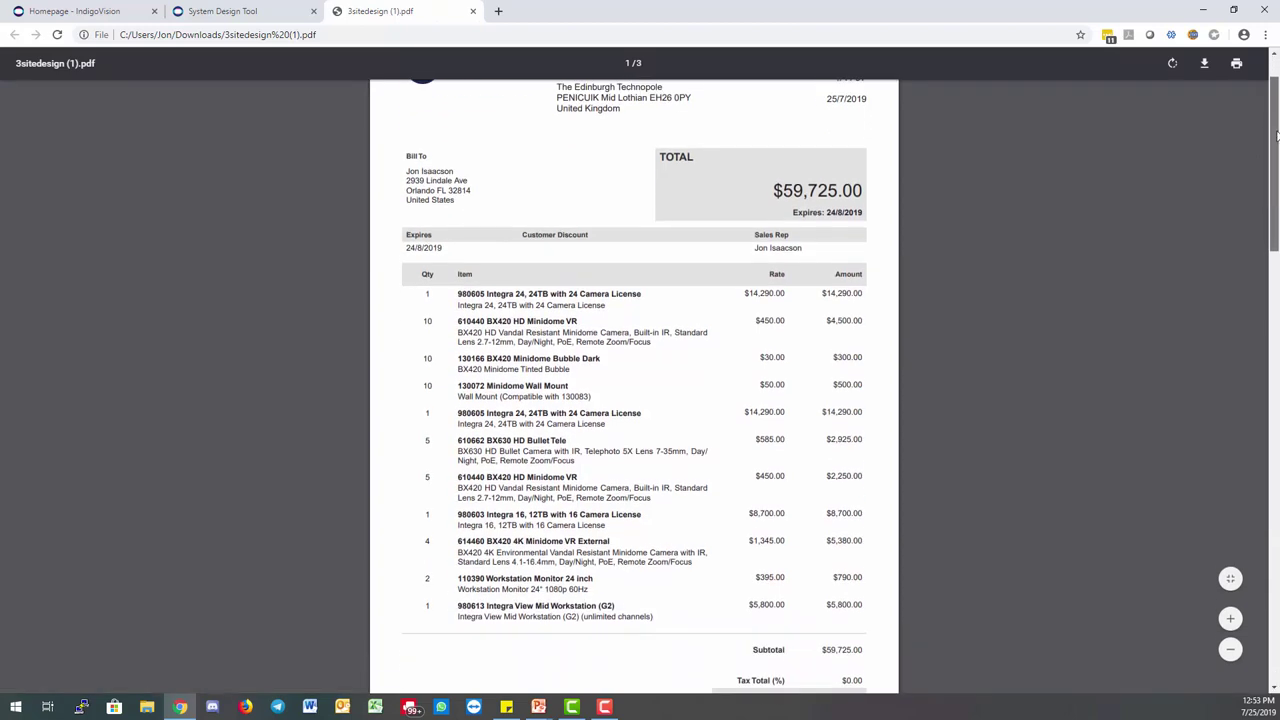
scroll(1272, 120, up, 1)
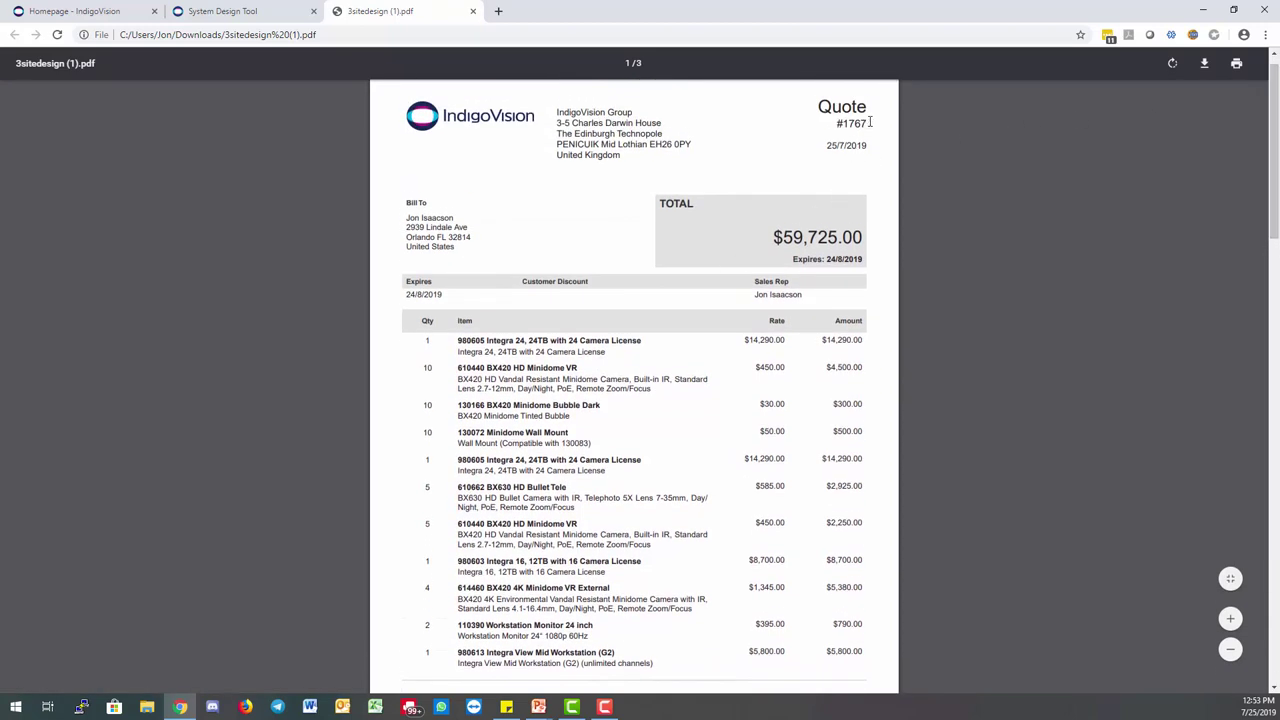
scroll(835, 230, down, 2)
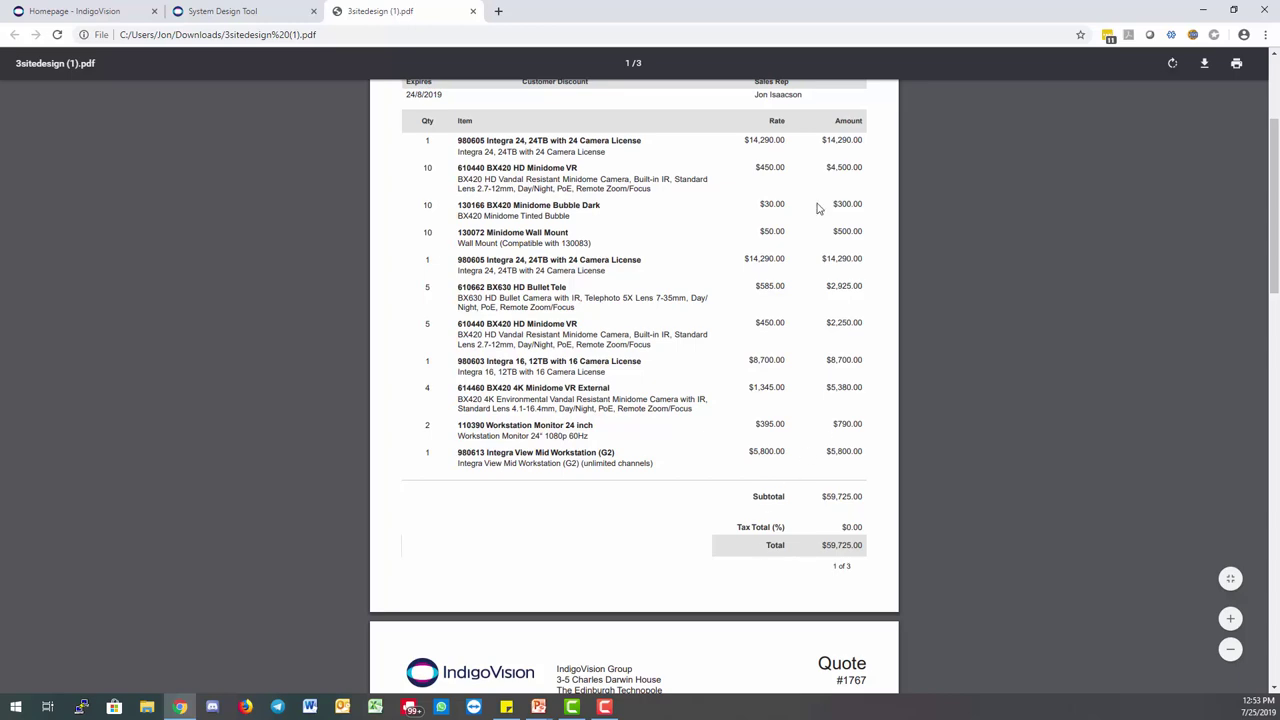
scroll(900, 530, down, 9)
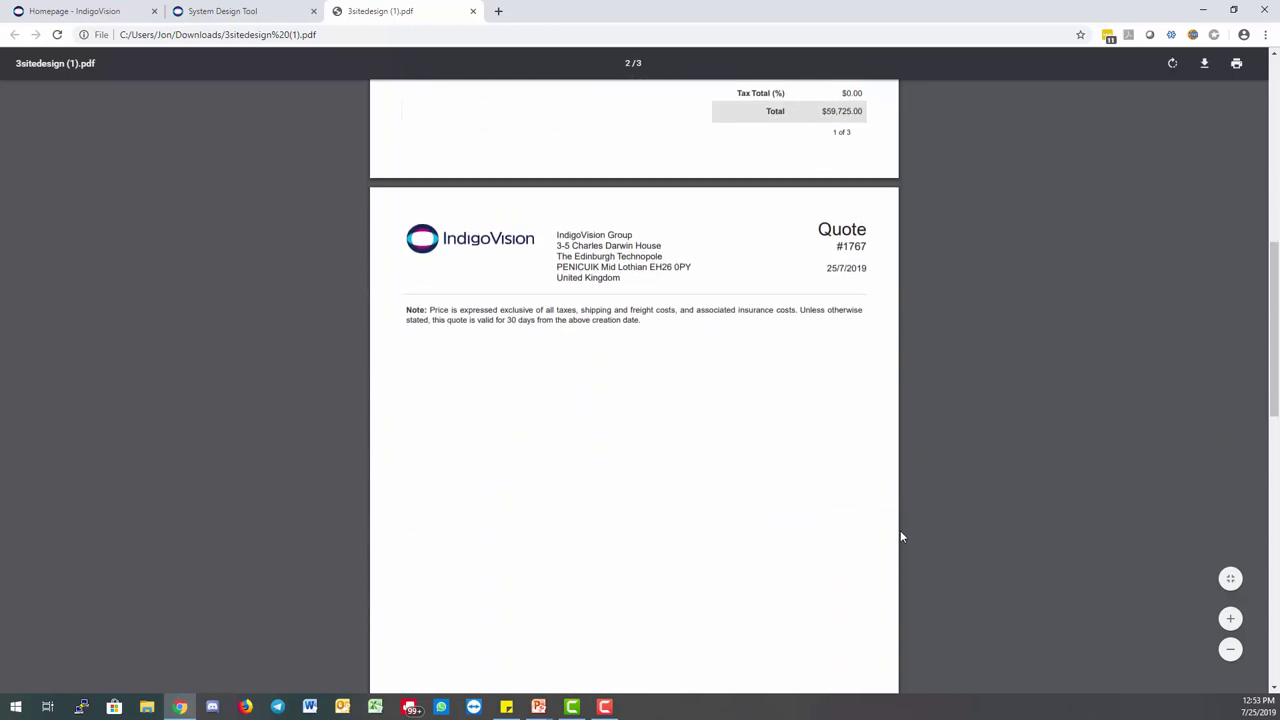
scroll(897, 527, down, 6)
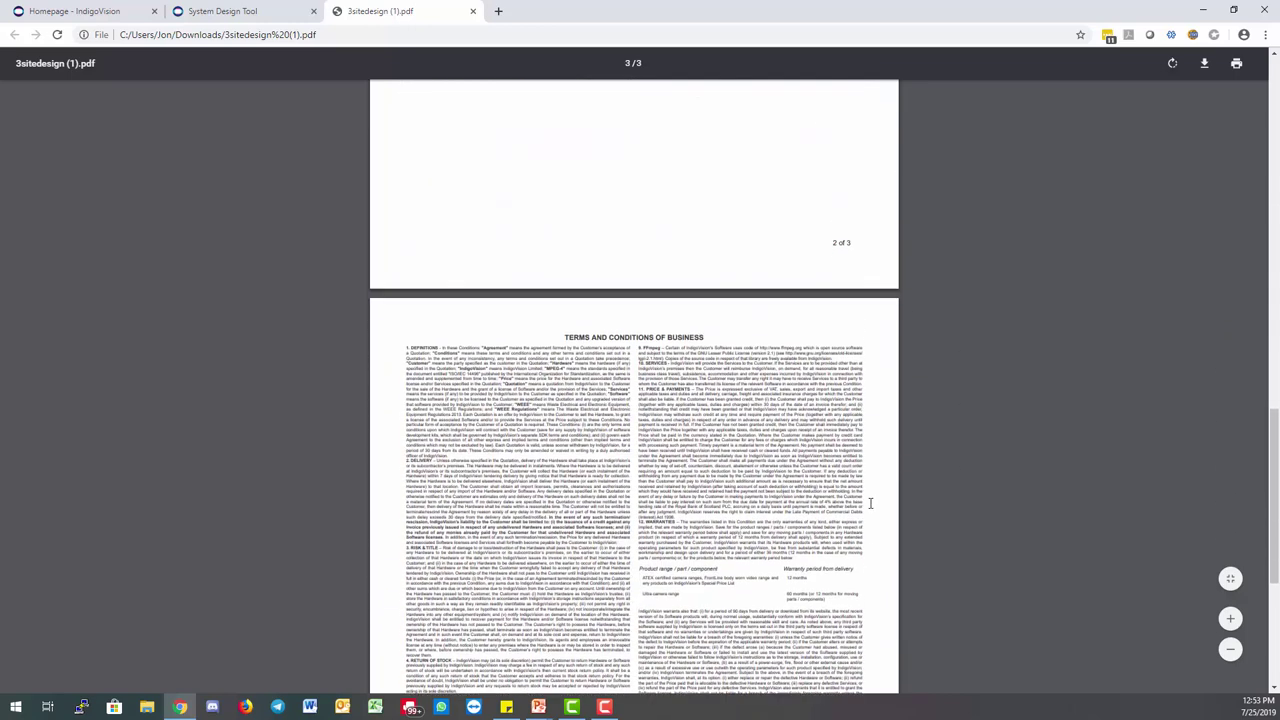
scroll(786, 420, up, 20)
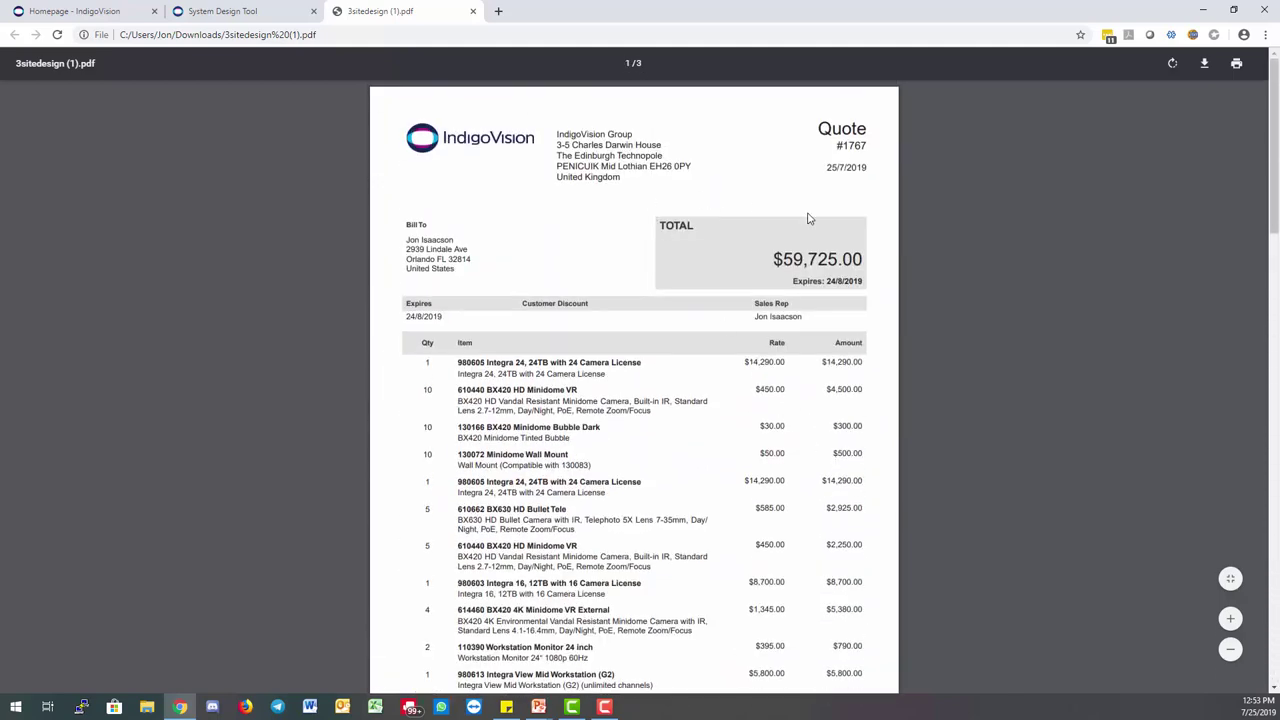
scroll(899, 265, down, 1)
scroll(899, 265, up, 1)
scroll(900, 292, down, 4)
scroll(900, 292, up, 4)
Step: Close the quote PDF tab in Chrome, back to the 3sitedesign design
click(473, 11)
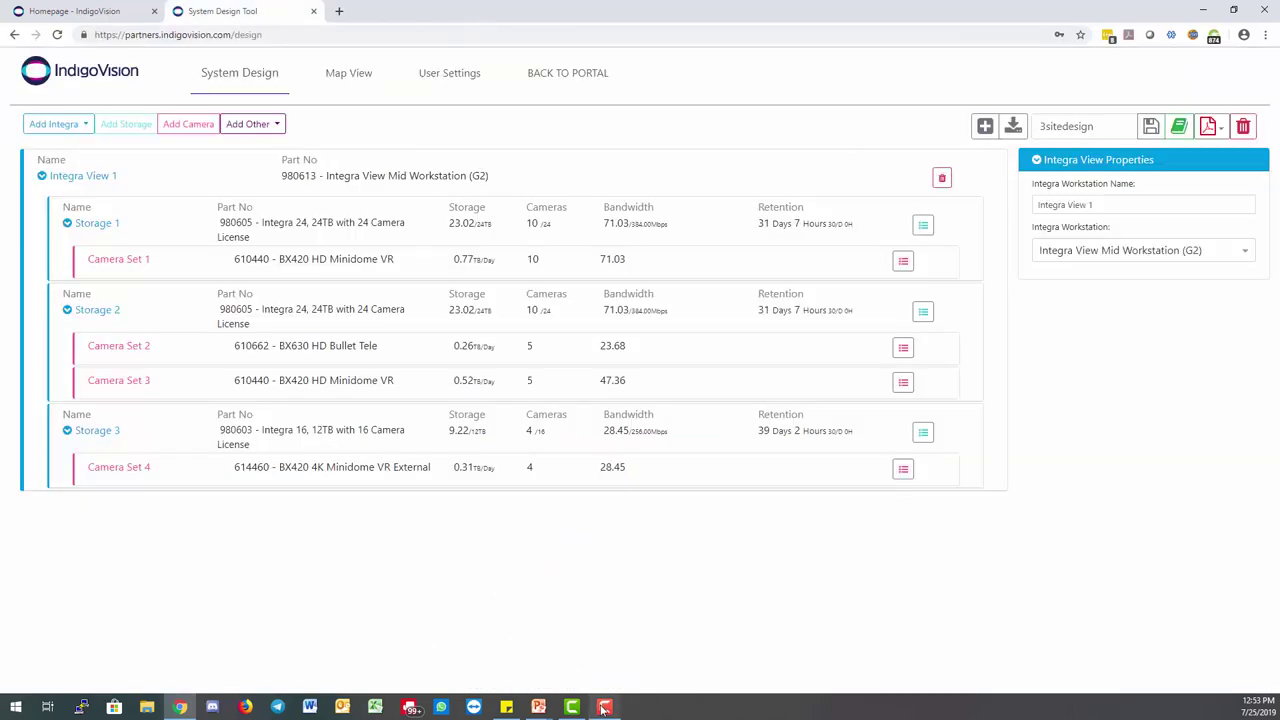